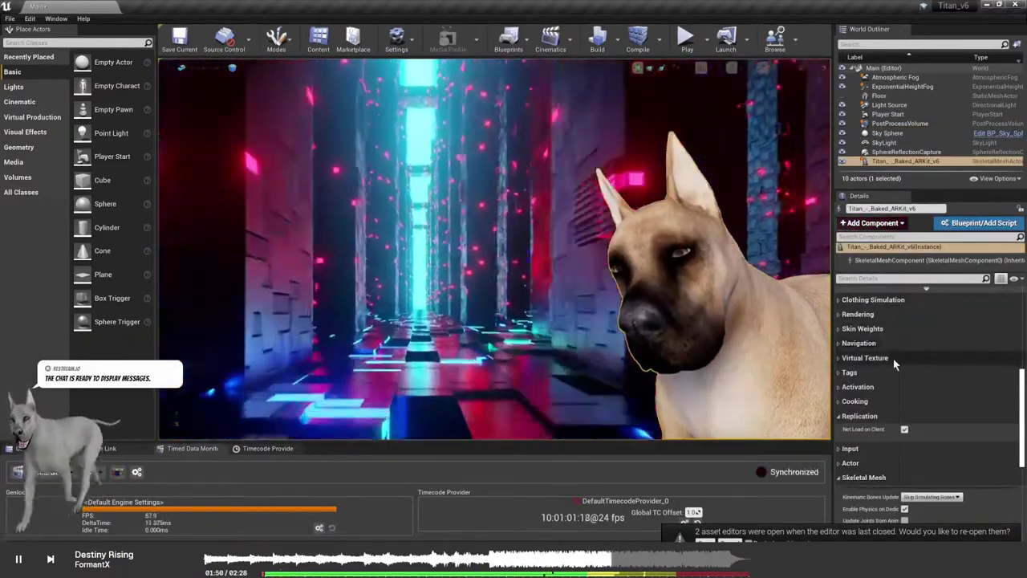
Uncheck Net Load on Client under Replication for the Titan dog actor and review its properties
click(905, 429)
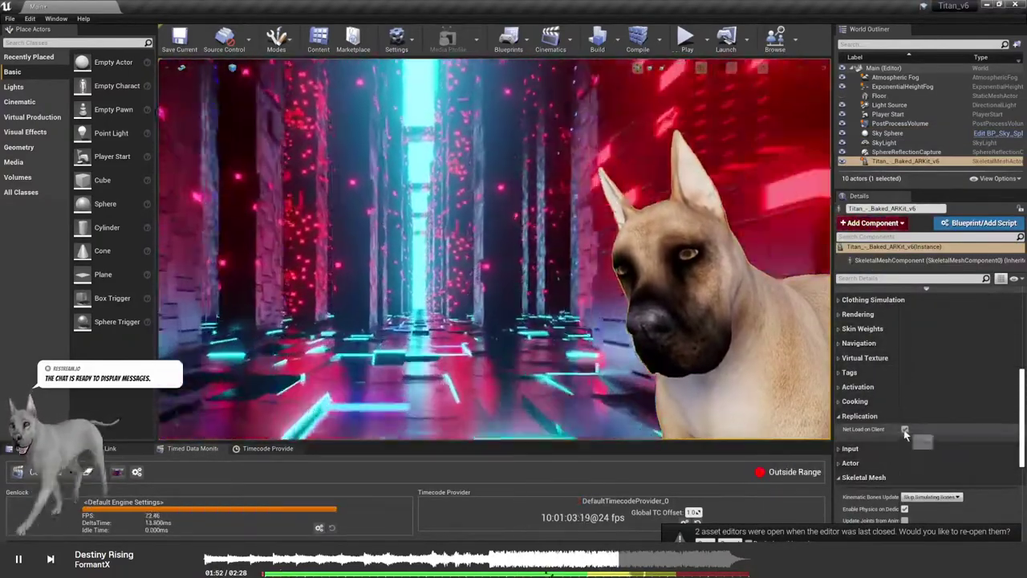
scroll(944, 384, down, 3)
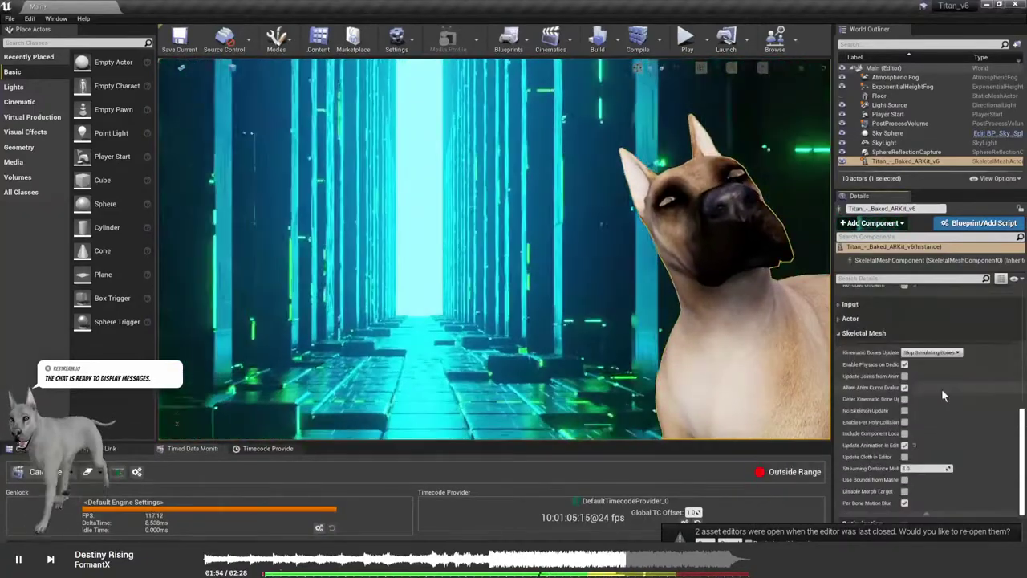
scroll(941, 389, down, 3)
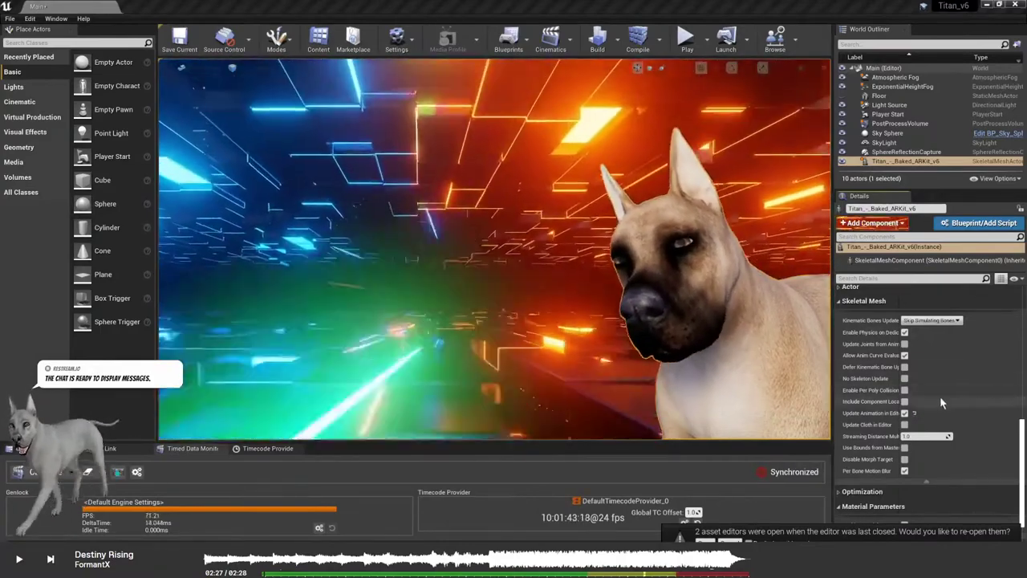
scroll(941, 361, down, 3)
scroll(940, 361, down, 3)
scroll(940, 361, down, 2)
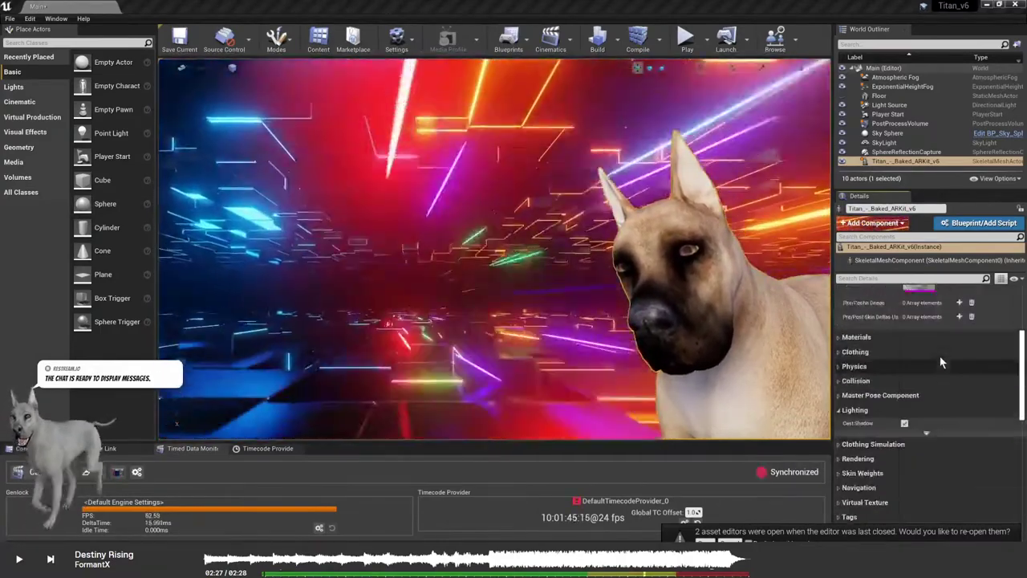
scroll(940, 356, up, 2)
scroll(940, 356, up, 2)
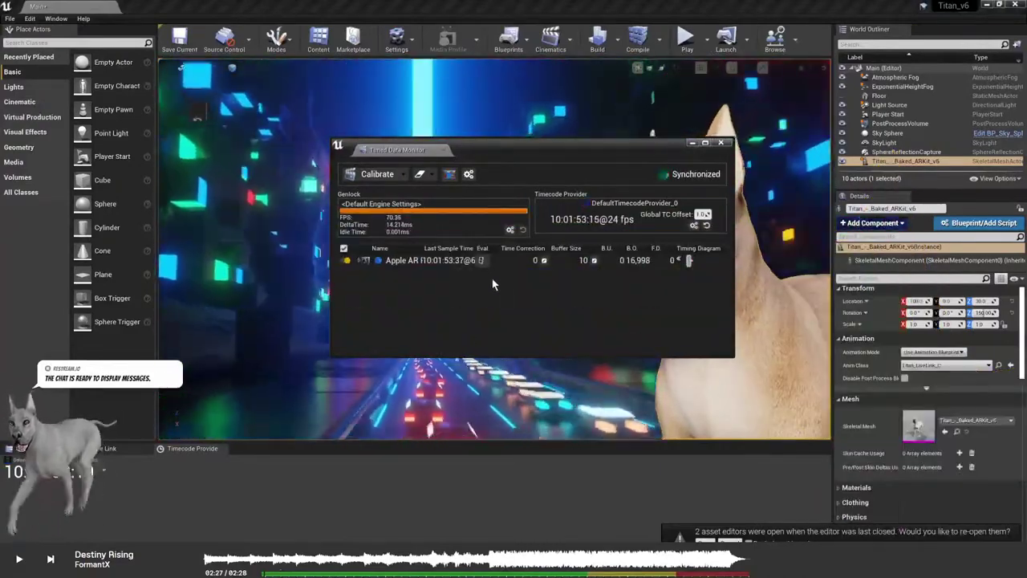
Drag the floating Timed Data Monitor into the bottom tab strip beside Timecode Provider
drag(518, 149, 368, 171)
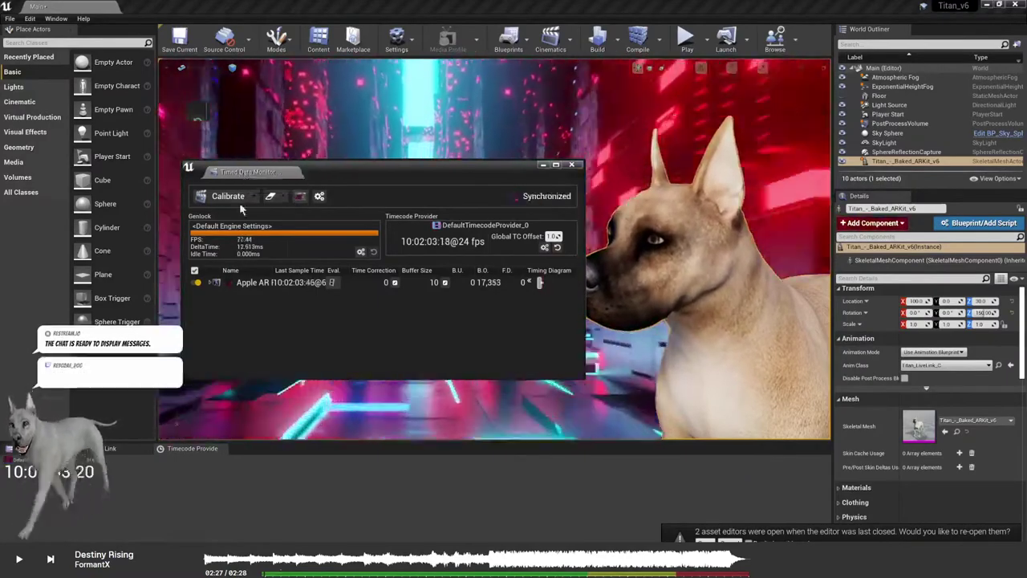
drag(240, 172, 188, 449)
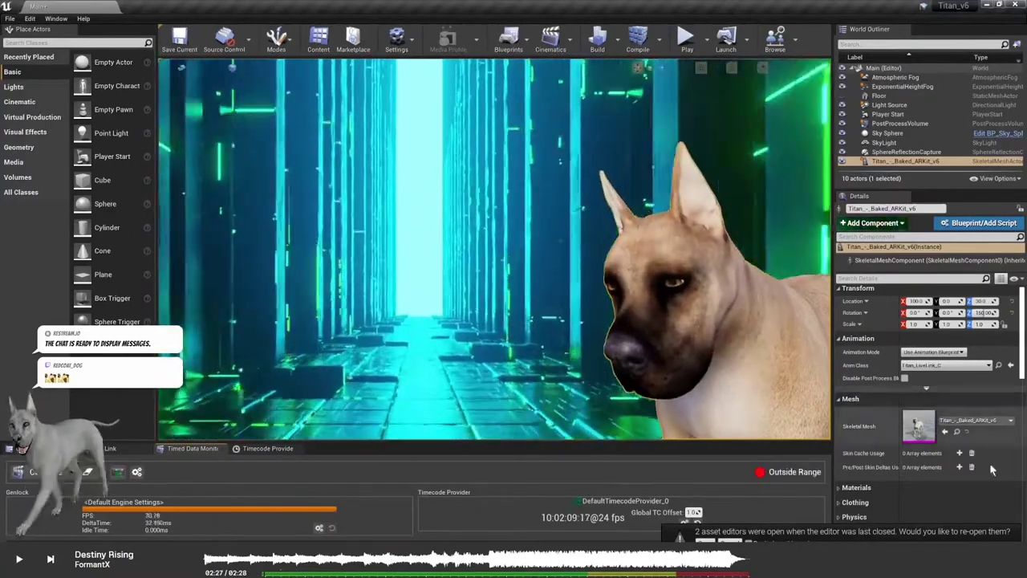
Reopen the previous session's asset editors and check the Titan_LiveLink and main editor tabs
click(704, 543)
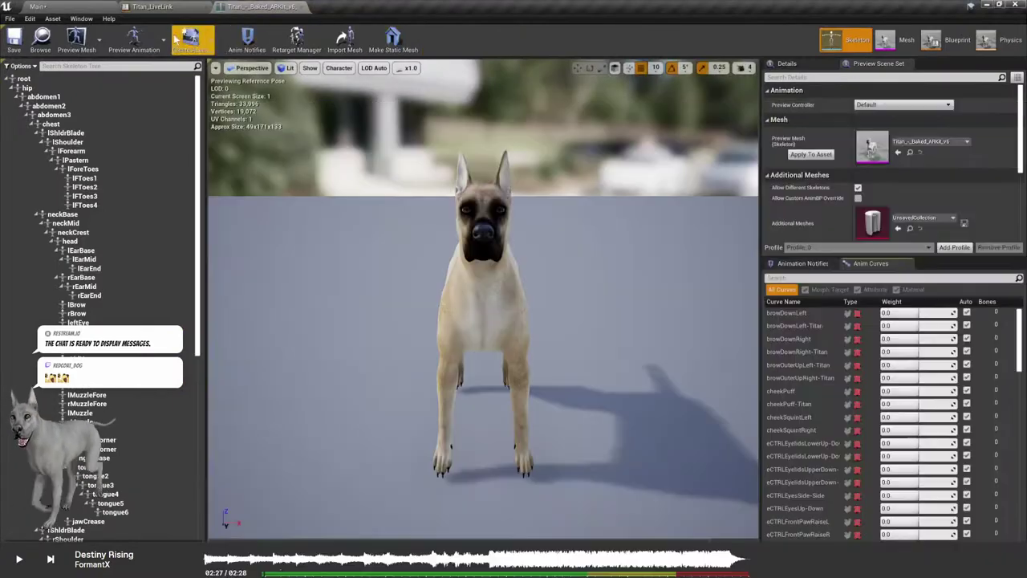
click(157, 8)
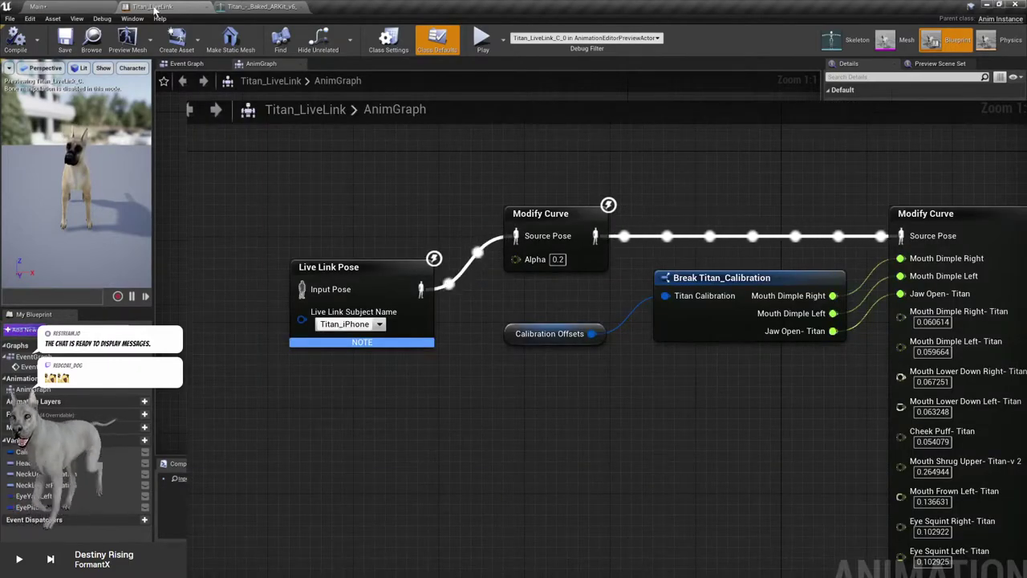
click(38, 6)
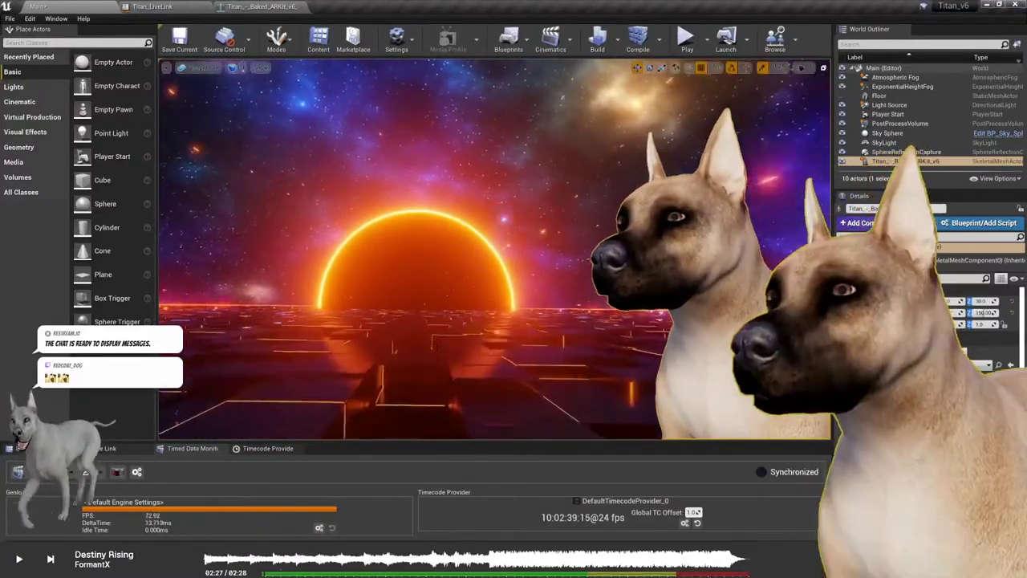
Pan the Titan_LiveLink AnimGraph between the Modify Curve nodes and the Live Link Pose node
click(184, 5)
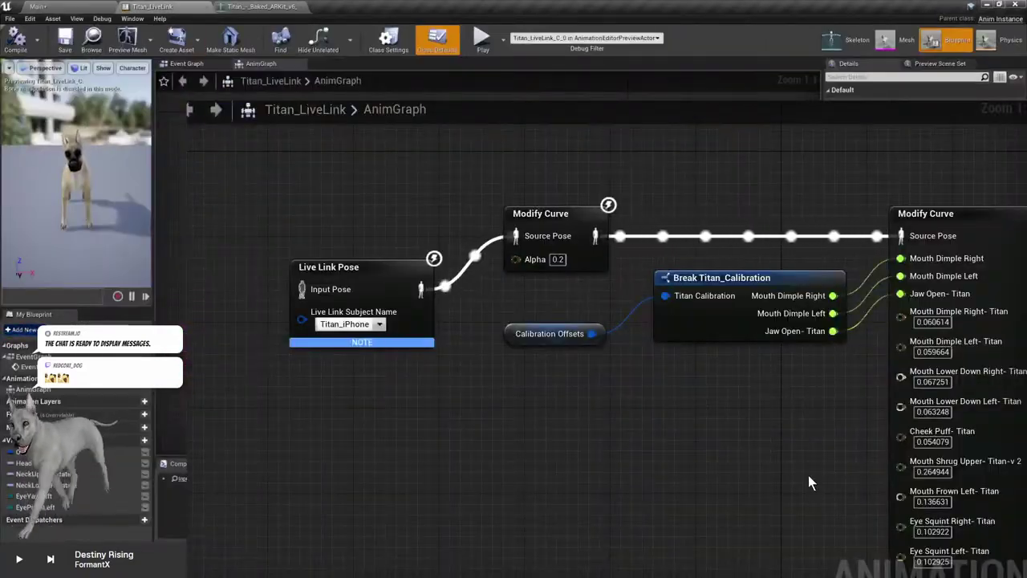
drag(808, 475, 248, 429)
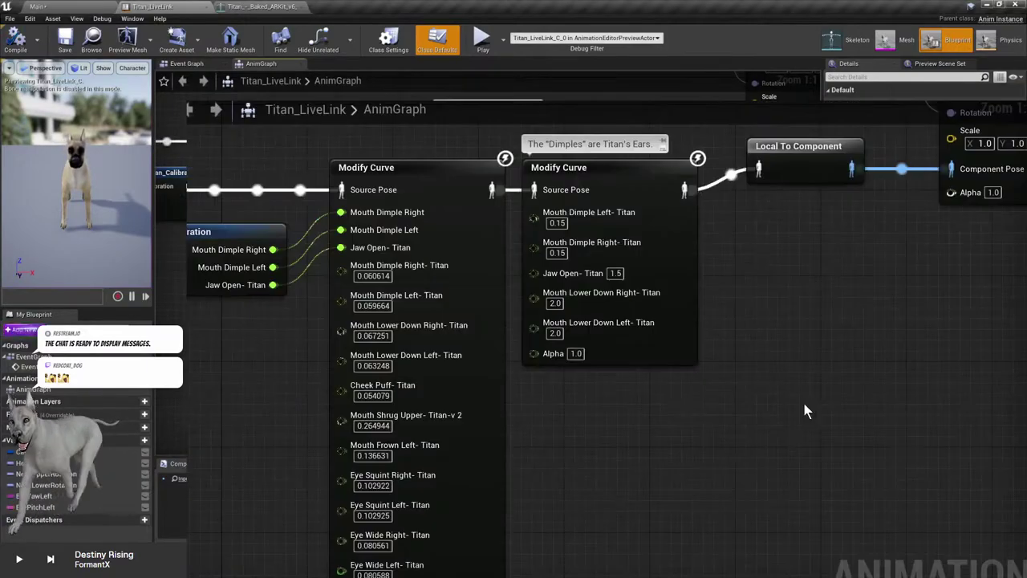
drag(802, 400, 661, 374)
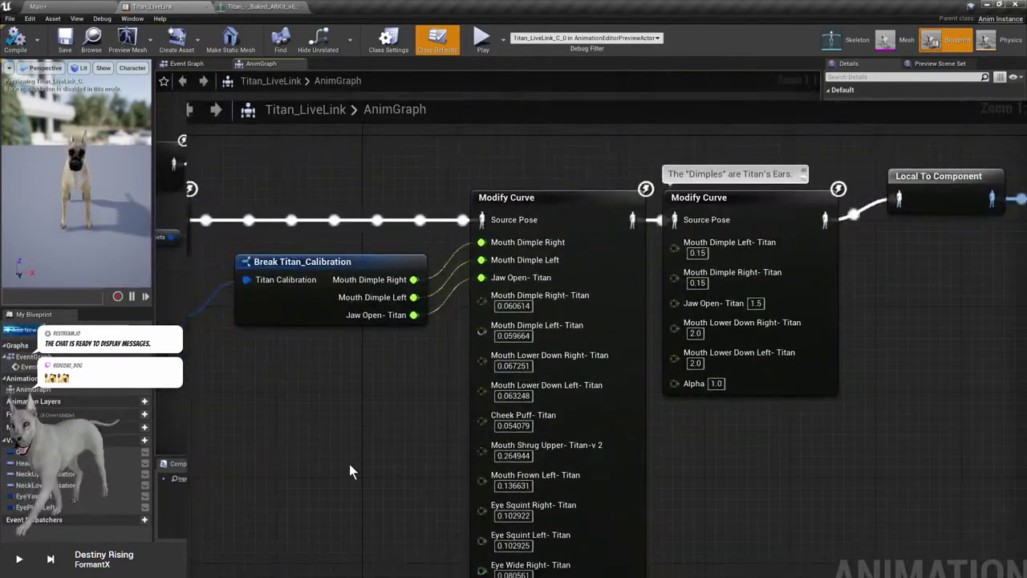
mouse_move(349, 464)
mouse_down()
mouse_move(732, 439)
mouse_move(718, 438)
mouse_up()
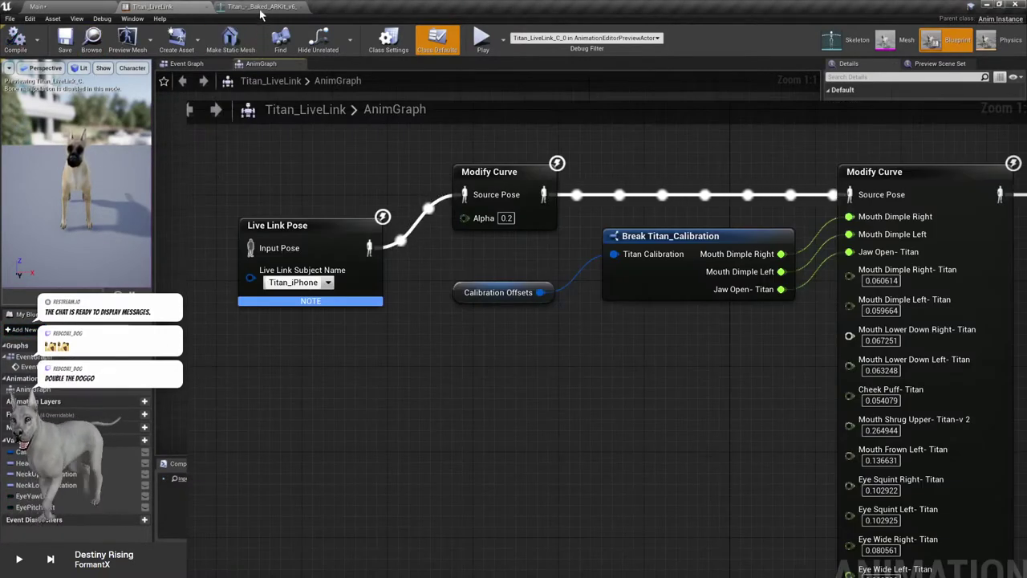
click(260, 8)
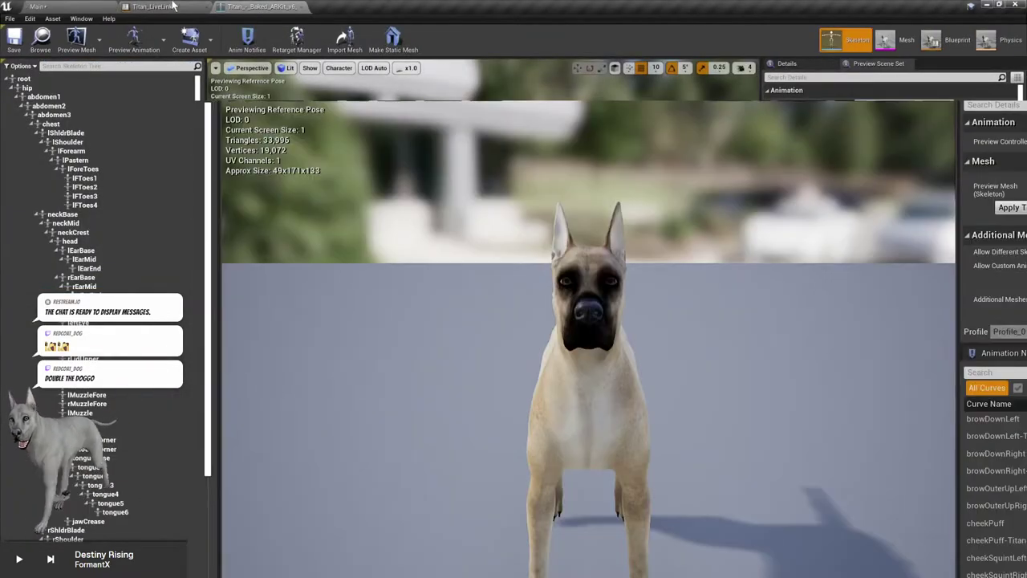
click(178, 7)
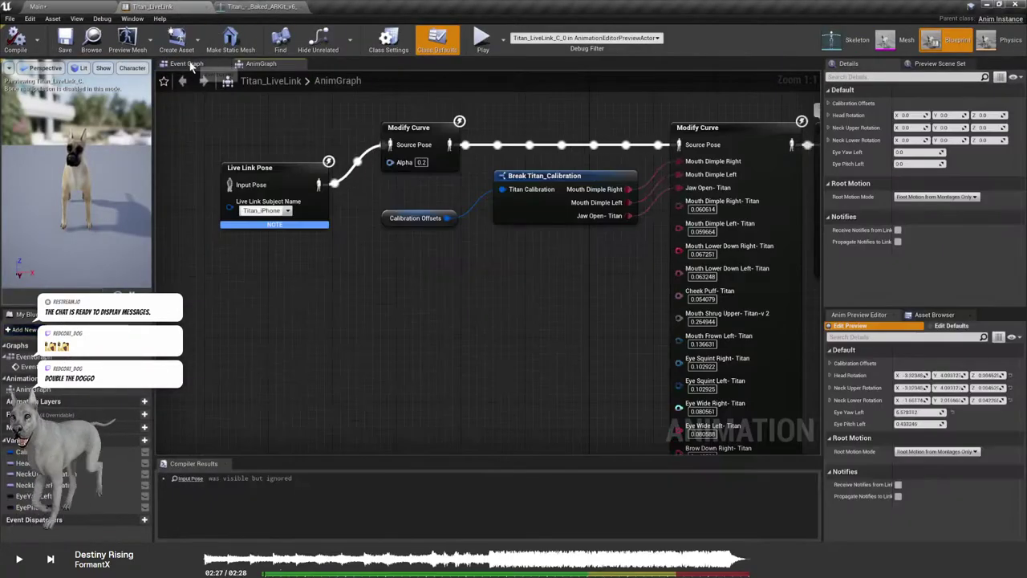
Show the Event Graph of the Titan_LiveLink blueprint
click(186, 64)
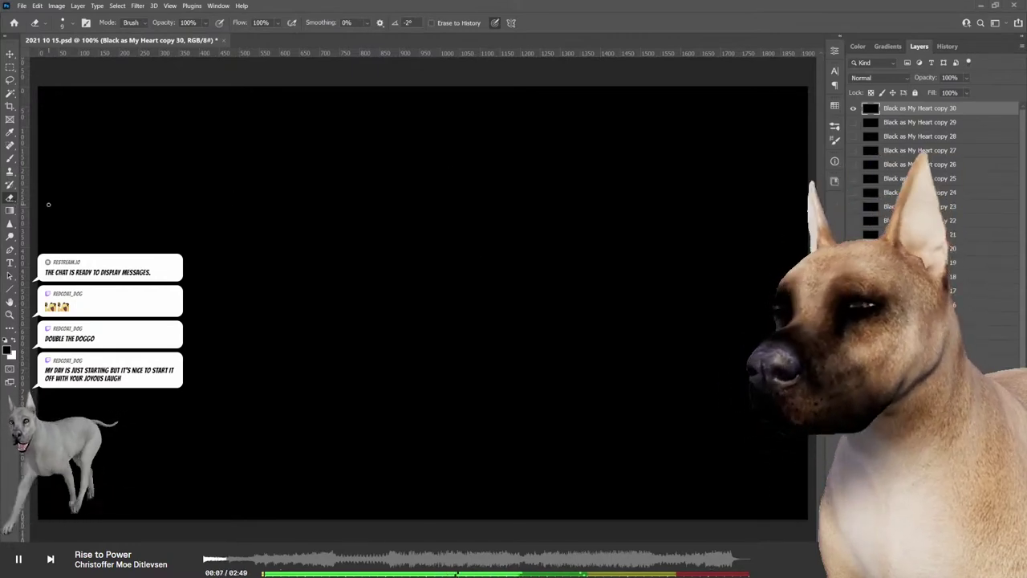
Step down to layer copy 29, then reselect the top layer, Black as My Heart copy 30
key(alt+bracketleft)
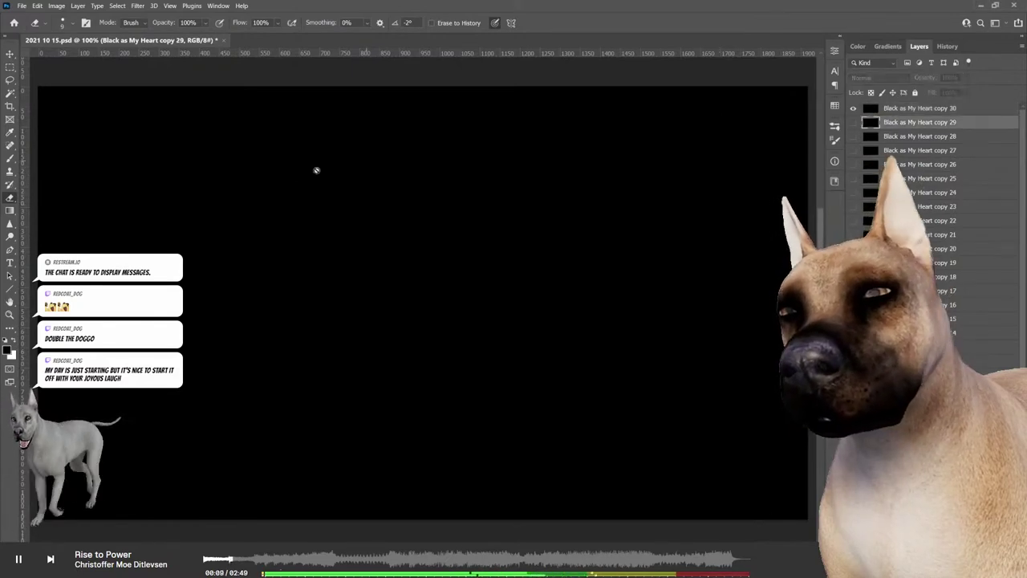
click(893, 110)
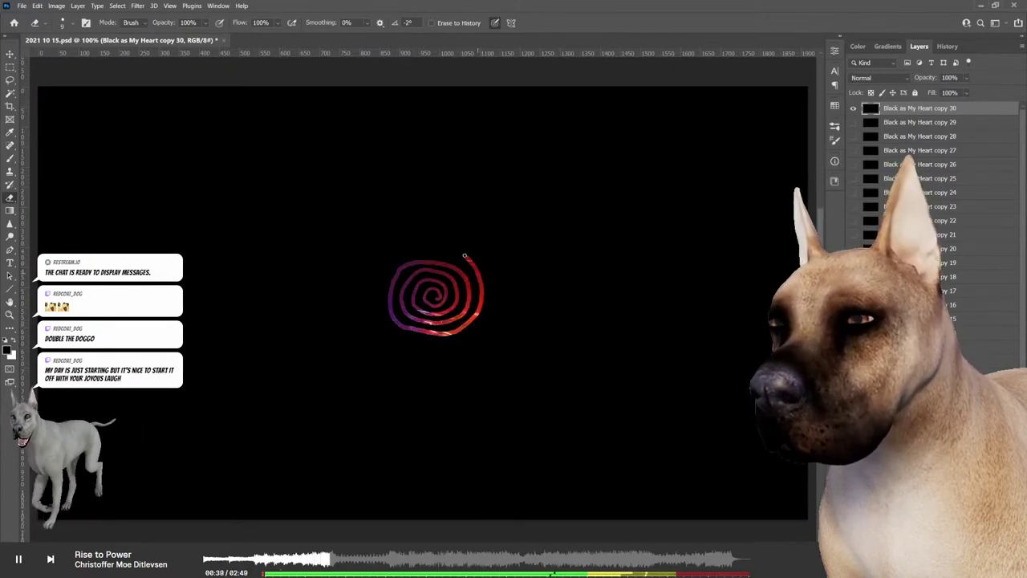
Widen the central spiral with several more outer rings and trail its stroke toward the upper right
mouse_move(465, 255)
mouse_down()
mouse_move(401, 252)
mouse_move(379, 319)
mouse_move(455, 345)
mouse_up()
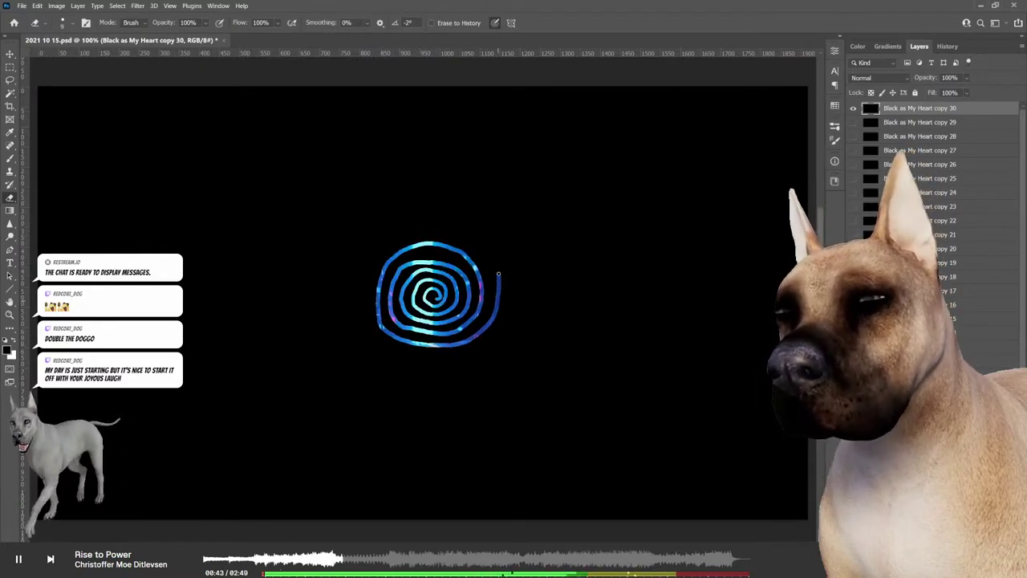
mouse_move(498, 275)
mouse_down()
mouse_move(372, 271)
mouse_move(373, 325)
mouse_up()
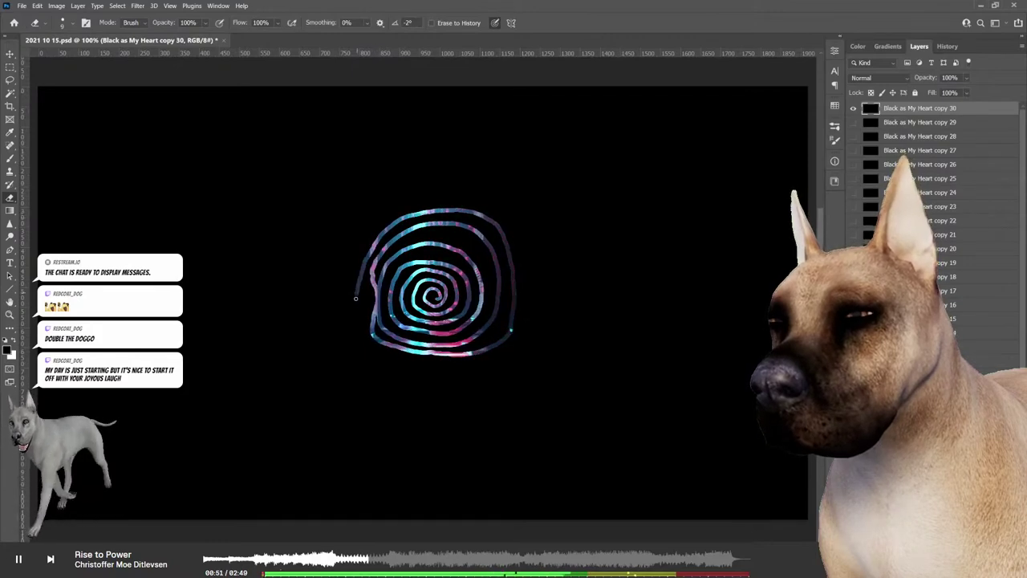
drag(390, 357, 444, 365)
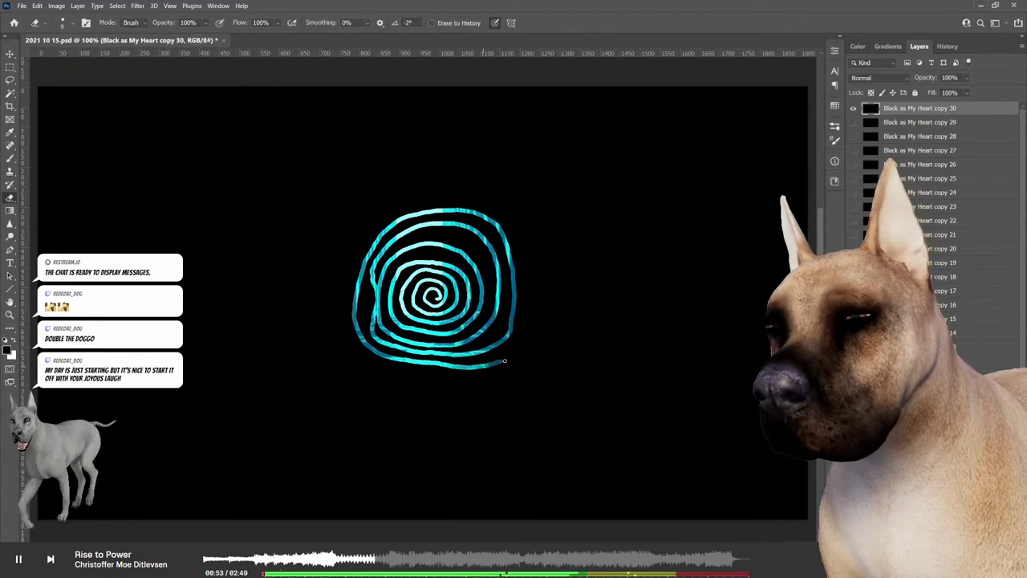
drag(478, 199, 408, 201)
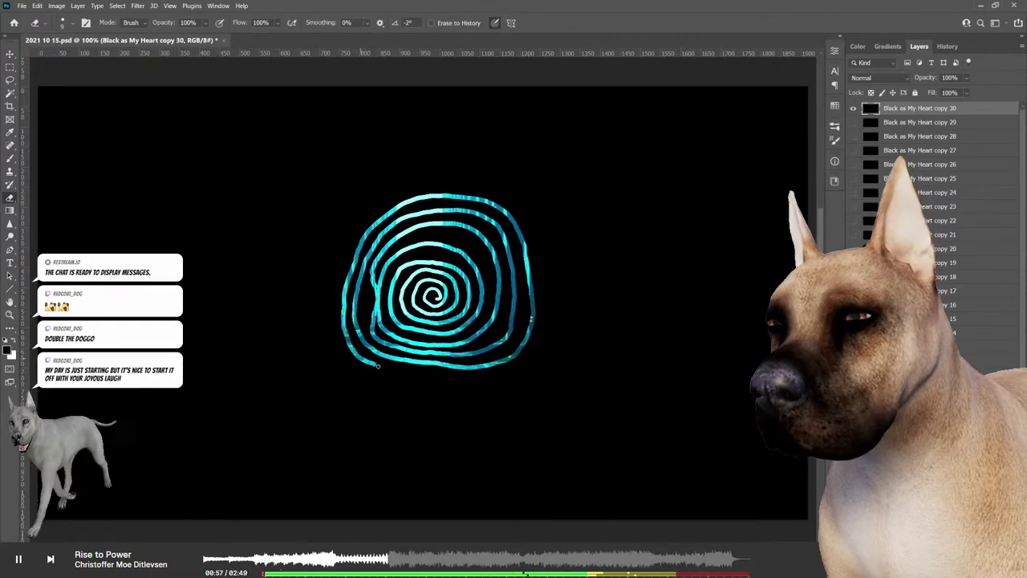
drag(554, 329, 382, 194)
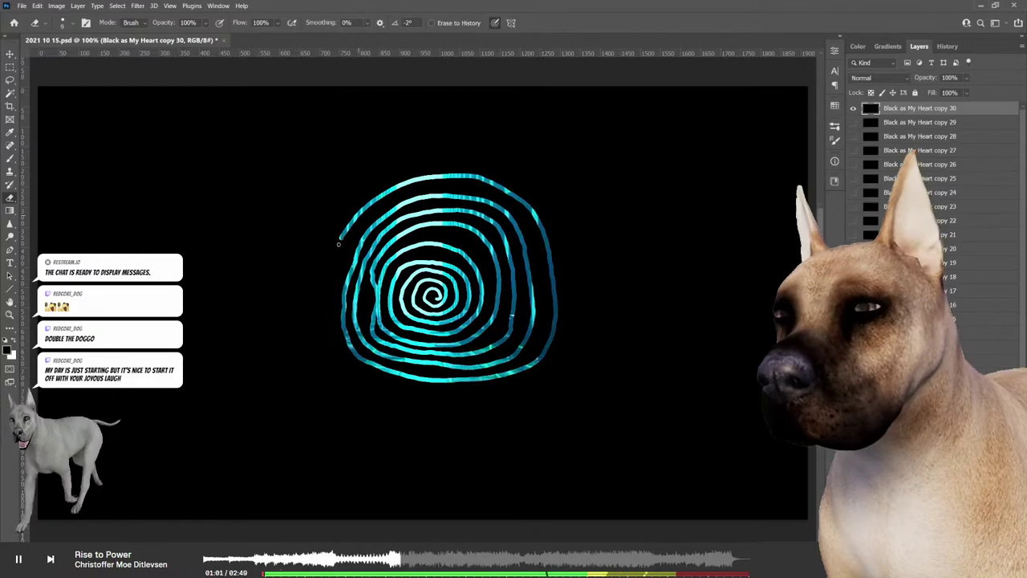
drag(337, 243, 329, 304)
mouse_move(343, 357)
mouse_down()
mouse_move(385, 384)
mouse_move(490, 389)
mouse_up()
drag(559, 365, 573, 283)
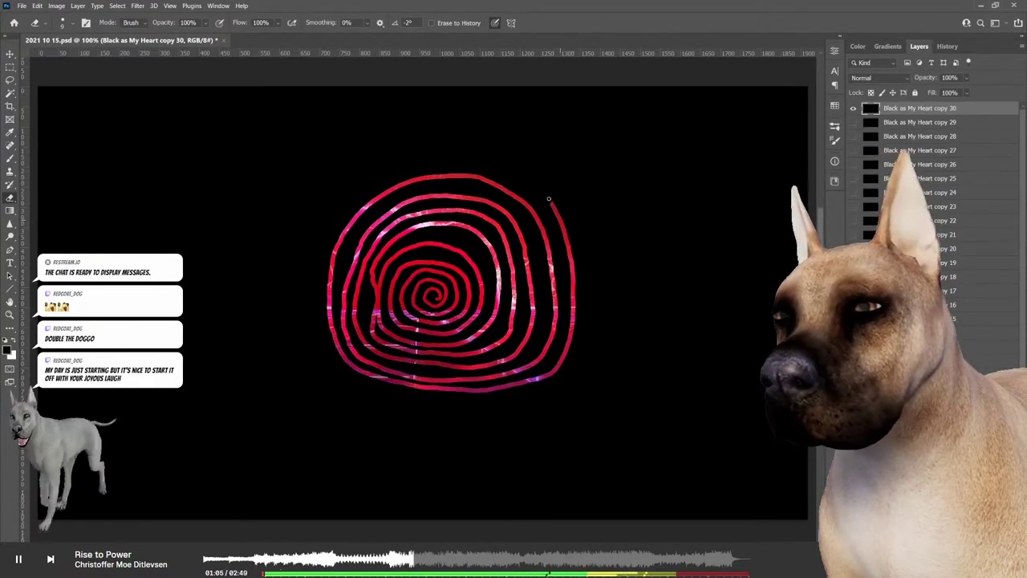
drag(549, 198, 458, 157)
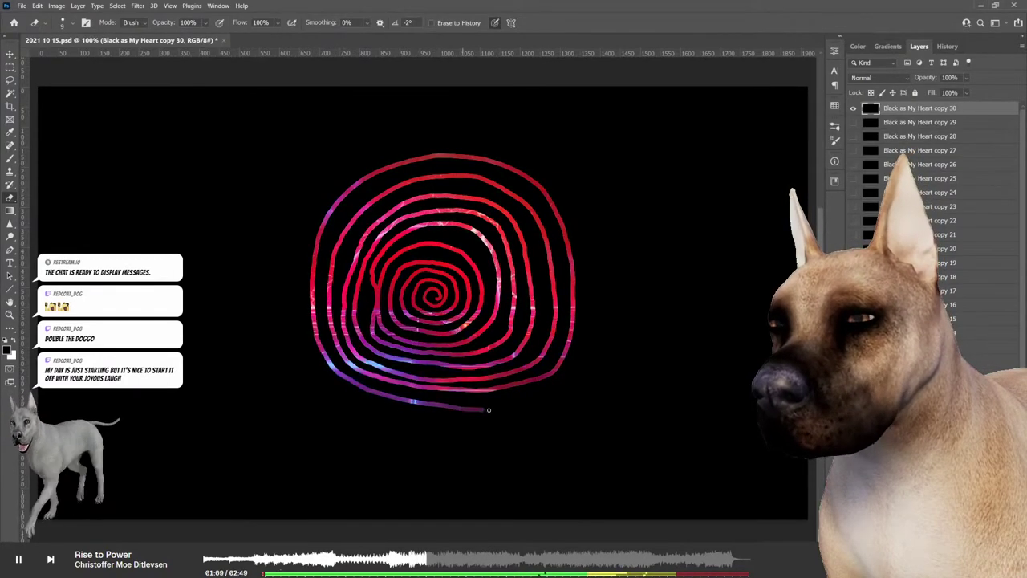
mouse_move(603, 271)
mouse_down()
mouse_move(601, 149)
mouse_move(704, 92)
mouse_move(802, 100)
mouse_move(808, 175)
mouse_move(769, 233)
mouse_move(667, 219)
mouse_move(650, 149)
mouse_move(702, 103)
mouse_move(751, 94)
mouse_move(783, 99)
mouse_move(799, 148)
mouse_move(771, 205)
mouse_up()
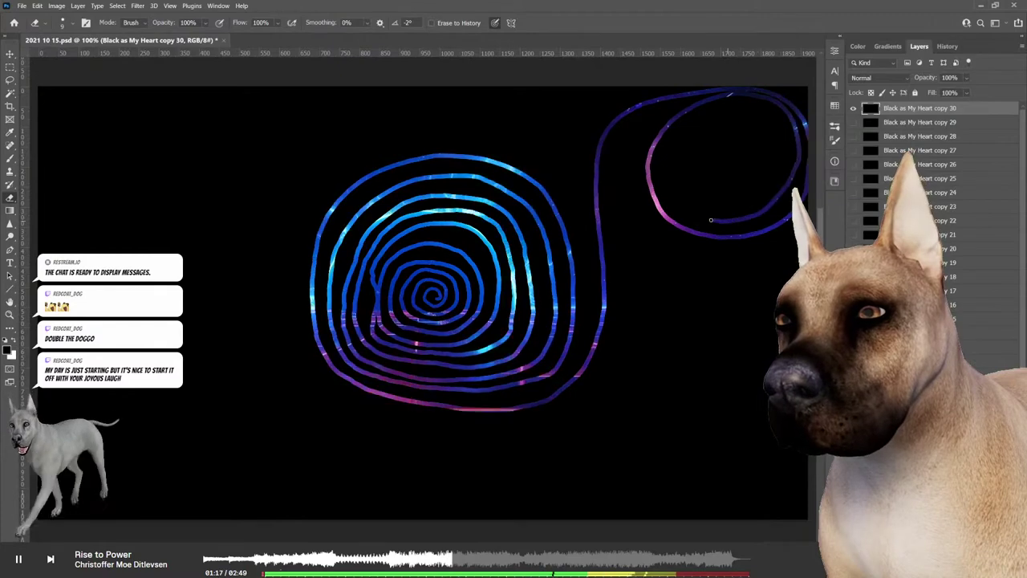
Paint linked glowing coils in the top-right, lower-right and lower-left areas of the canvas
mouse_move(673, 179)
mouse_down()
mouse_move(682, 143)
mouse_move(746, 104)
mouse_move(768, 113)
mouse_move(785, 152)
mouse_move(772, 192)
mouse_move(727, 205)
mouse_move(698, 172)
mouse_up()
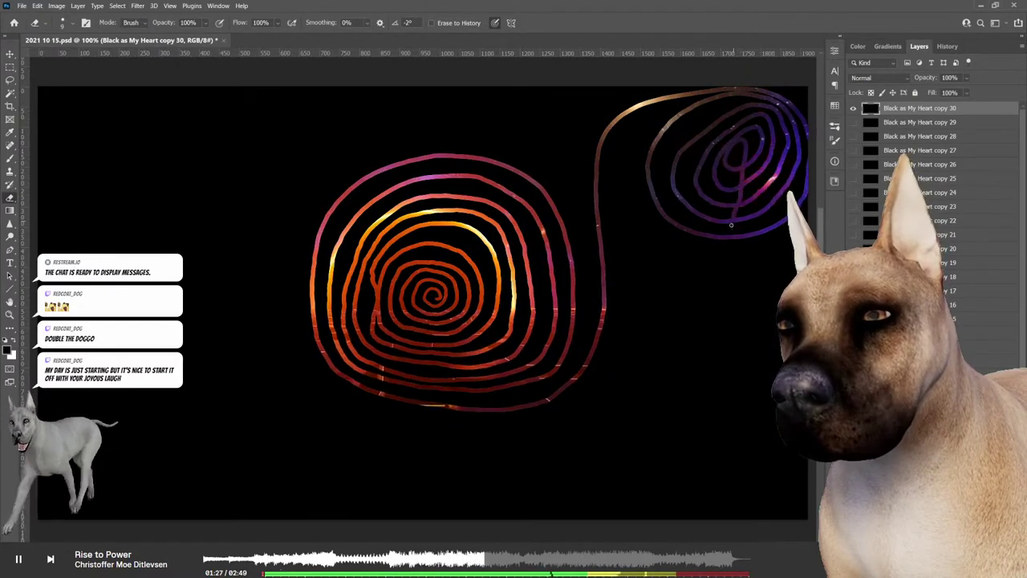
drag(646, 324, 612, 407)
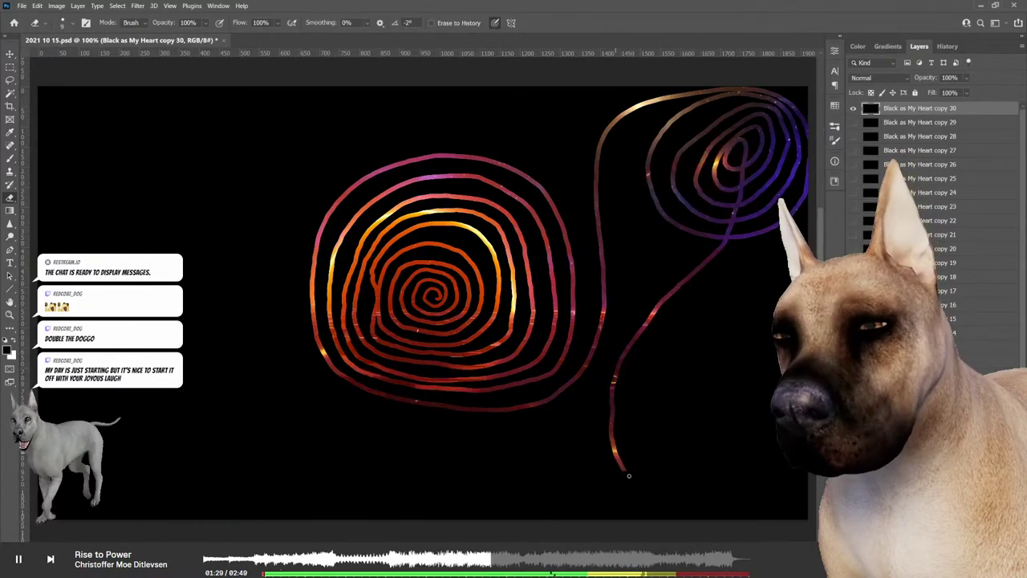
mouse_move(803, 483)
mouse_down()
mouse_move(631, 398)
mouse_move(798, 477)
mouse_move(663, 442)
mouse_move(682, 470)
mouse_move(758, 453)
mouse_move(771, 381)
mouse_move(697, 345)
mouse_move(671, 387)
mouse_move(704, 452)
mouse_up()
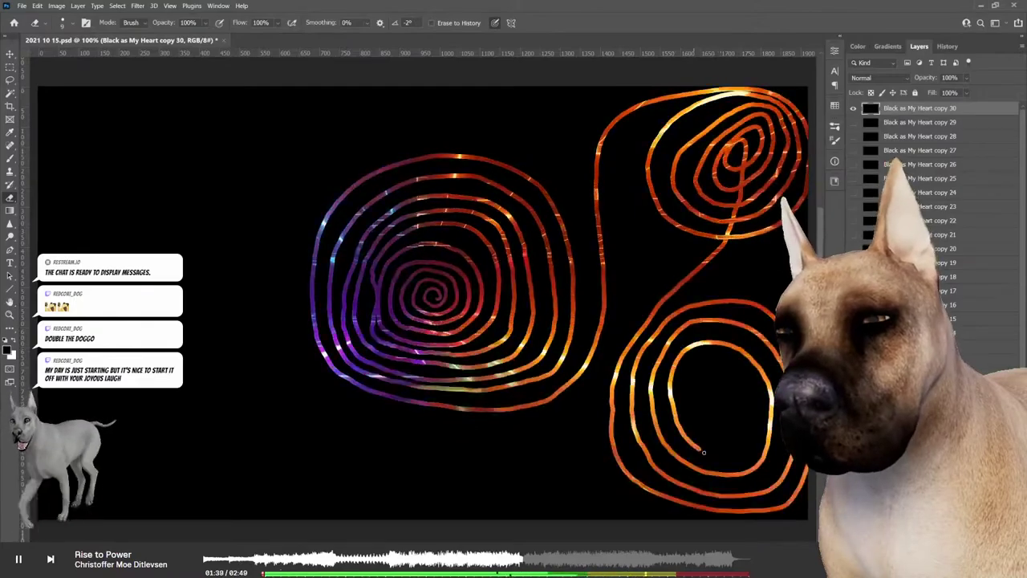
drag(750, 424, 724, 357)
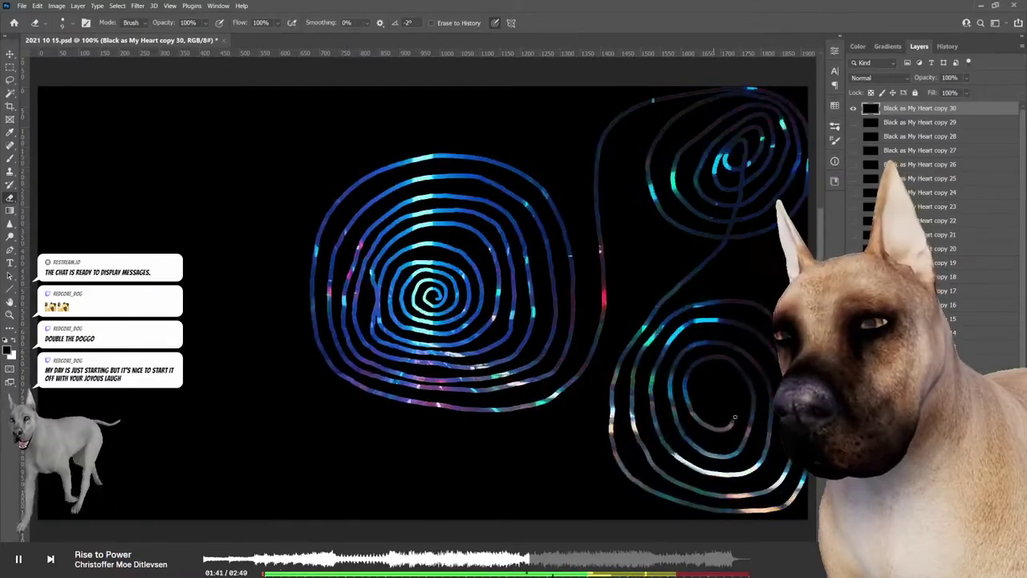
drag(727, 399, 576, 422)
mouse_move(368, 420)
mouse_down()
mouse_move(193, 331)
mouse_move(153, 512)
mouse_up()
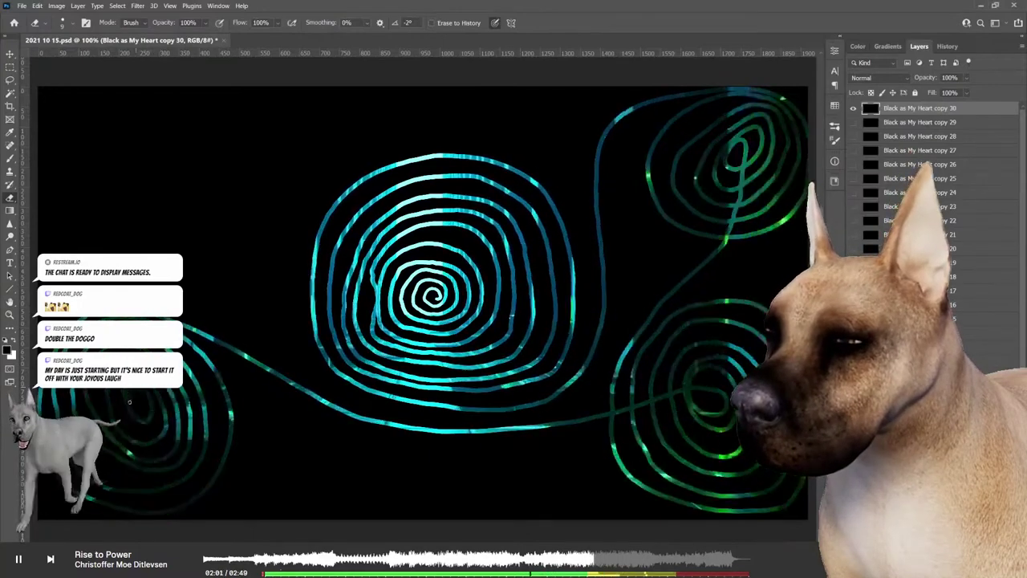
Add a top-left coil and an extra ring around the central spiral, and link the right-side coils
drag(168, 253, 166, 106)
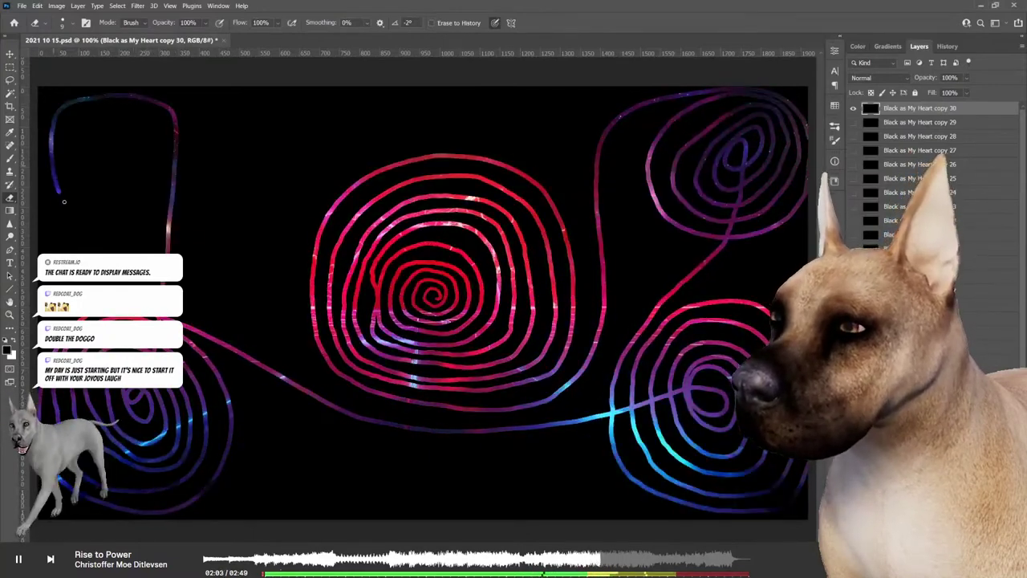
drag(183, 268, 223, 98)
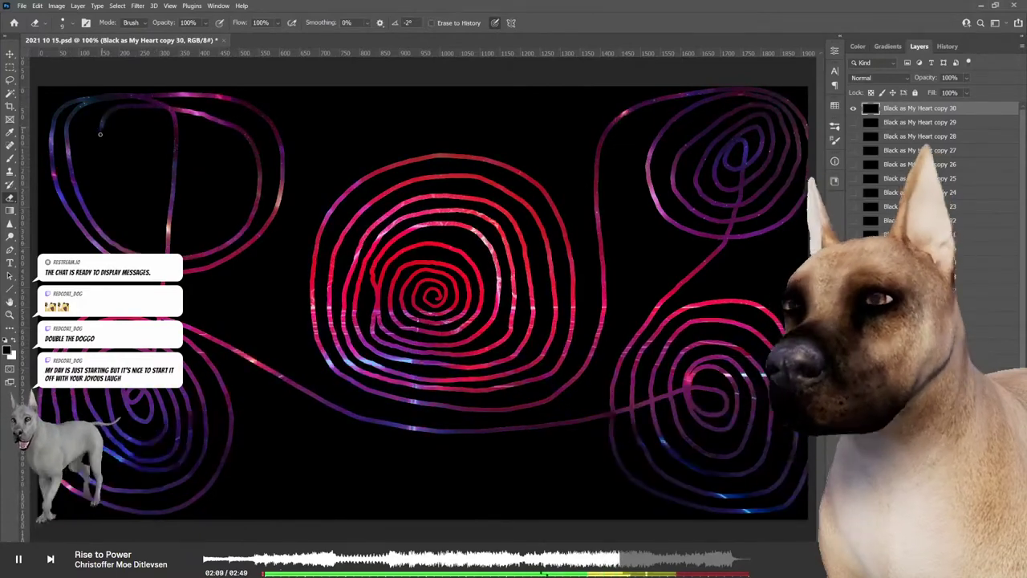
mouse_move(213, 119)
mouse_down()
mouse_move(134, 234)
mouse_move(129, 130)
mouse_move(156, 137)
mouse_move(175, 205)
mouse_move(207, 211)
mouse_up()
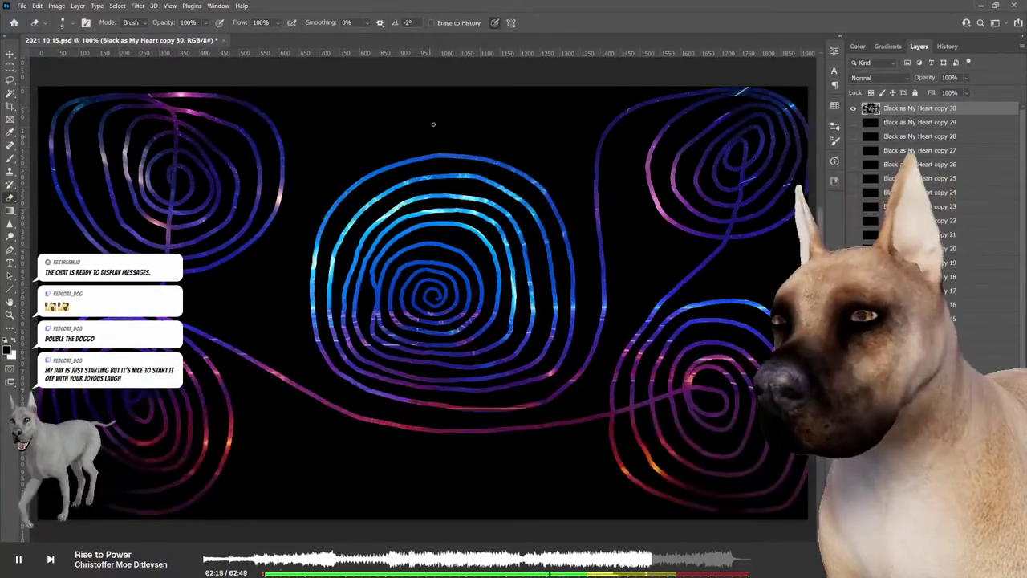
drag(483, 149, 301, 316)
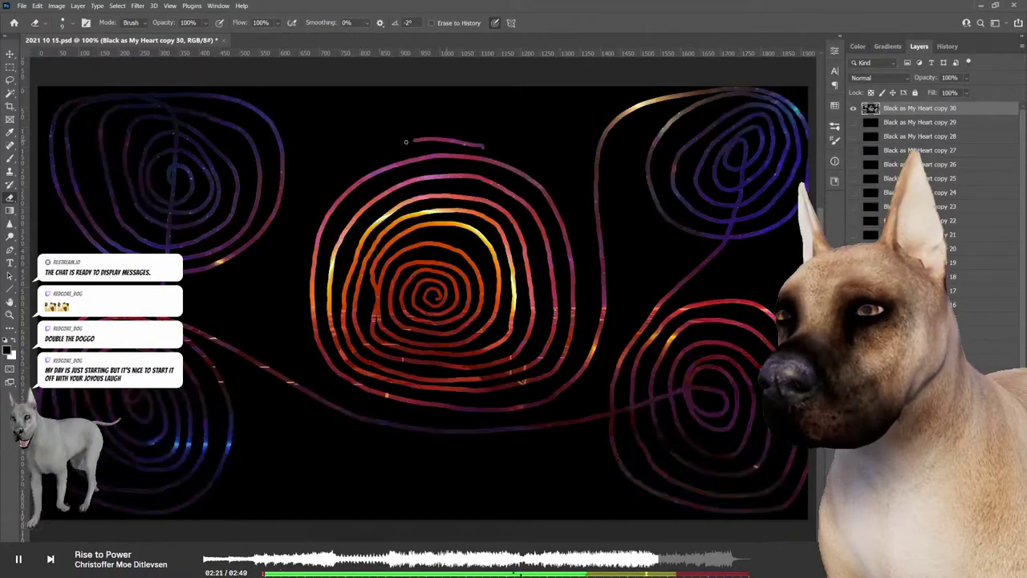
mouse_move(338, 404)
mouse_down()
mouse_move(564, 166)
mouse_move(440, 116)
mouse_up()
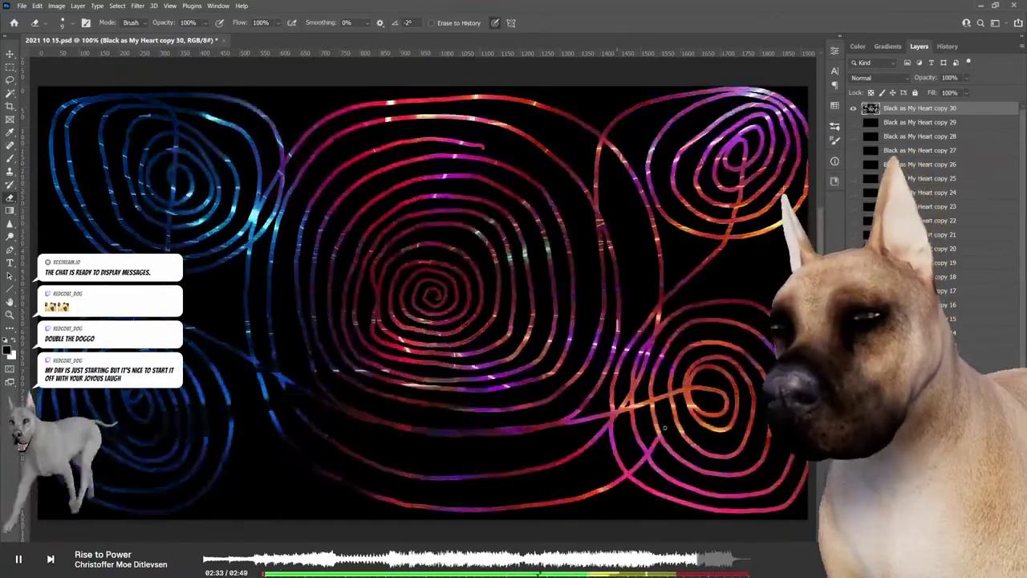
drag(706, 329, 701, 245)
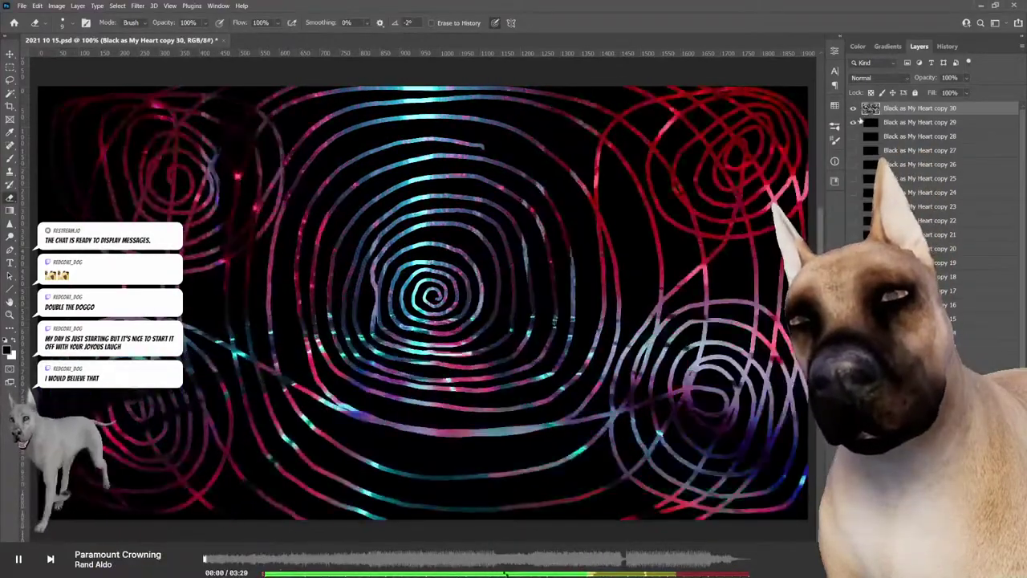
Hide layer copy 30 and make Black as My Heart copy 29 the active layer
click(856, 123)
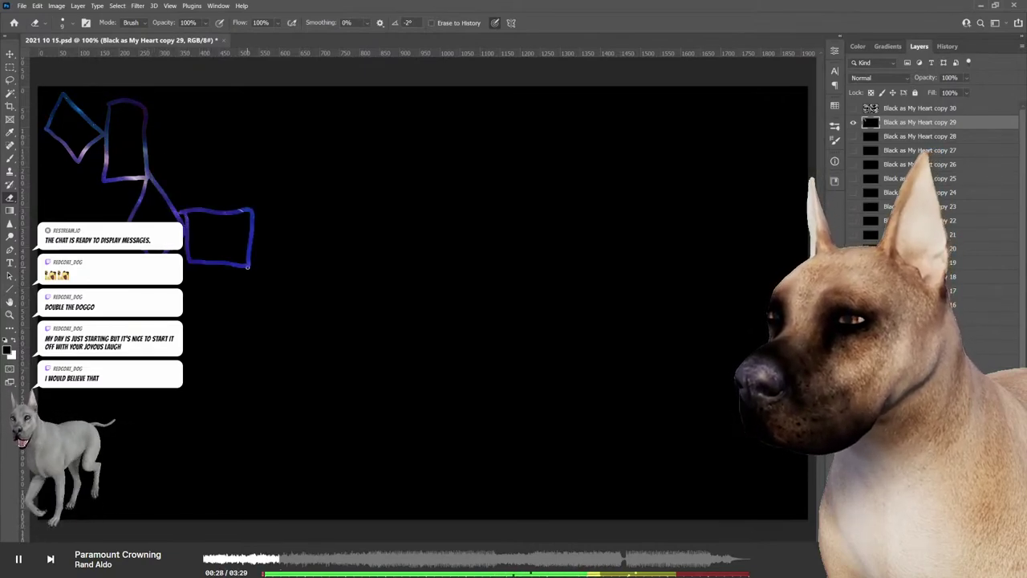
Brush linked wobbly square outlines diagonally down to the bottom centre, then up the right side
drag(248, 265, 223, 309)
drag(252, 360, 289, 328)
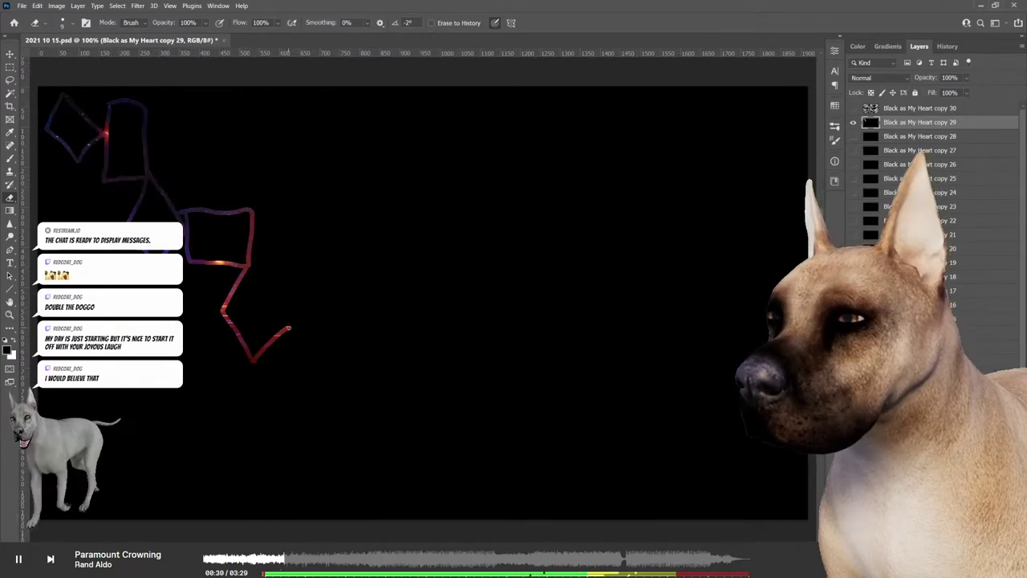
mouse_move(293, 280)
mouse_down()
mouse_move(291, 347)
mouse_move(349, 290)
mouse_move(294, 279)
mouse_up()
drag(344, 362, 321, 403)
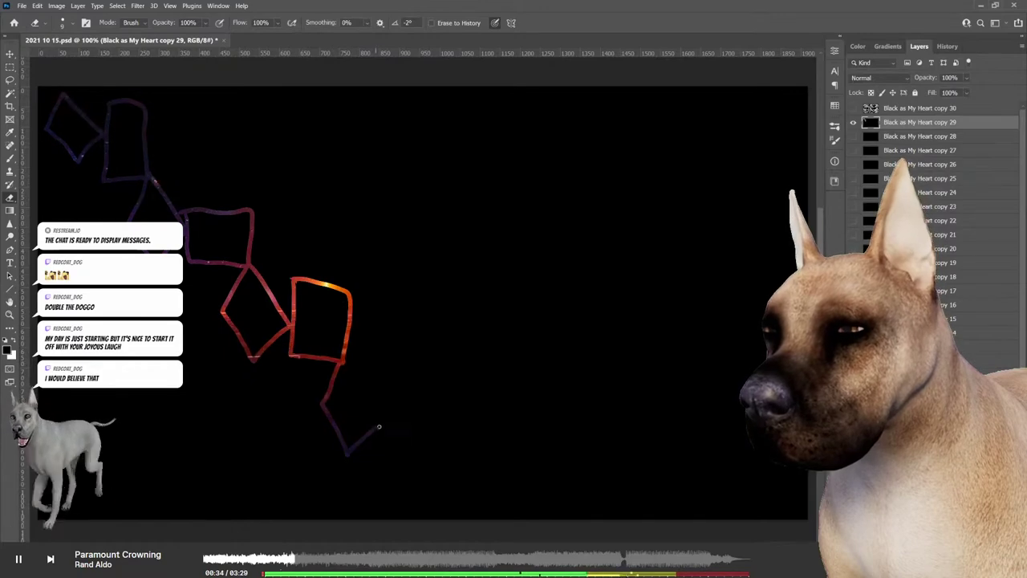
drag(383, 393, 383, 455)
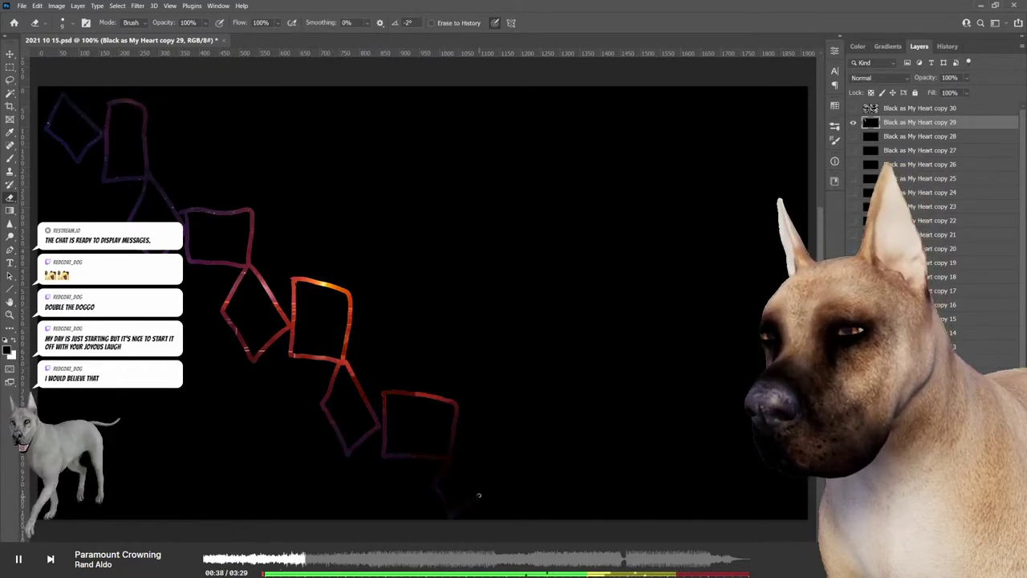
mouse_move(519, 508)
mouse_down()
mouse_move(521, 456)
mouse_move(485, 458)
mouse_move(485, 507)
mouse_up()
mouse_move(517, 454)
mouse_down()
mouse_move(530, 381)
mouse_move(569, 393)
mouse_move(521, 450)
mouse_up()
drag(605, 414, 615, 365)
drag(646, 270, 666, 306)
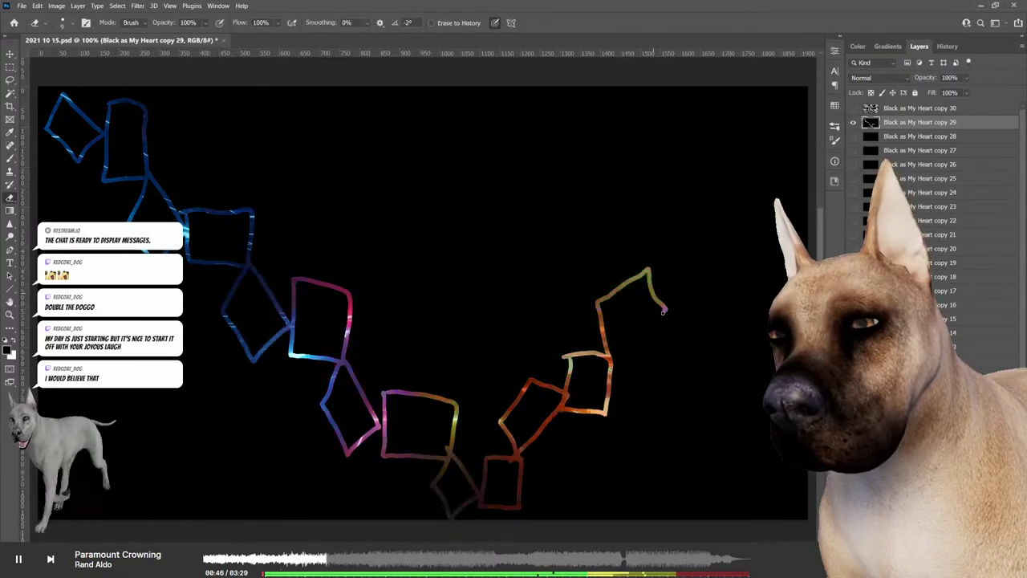
drag(612, 359, 666, 305)
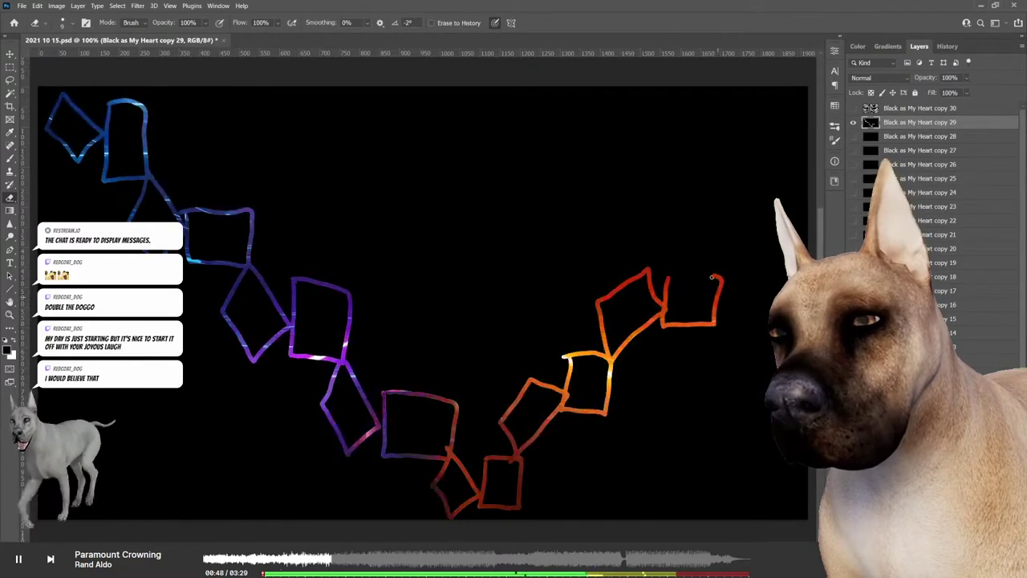
drag(723, 280, 702, 239)
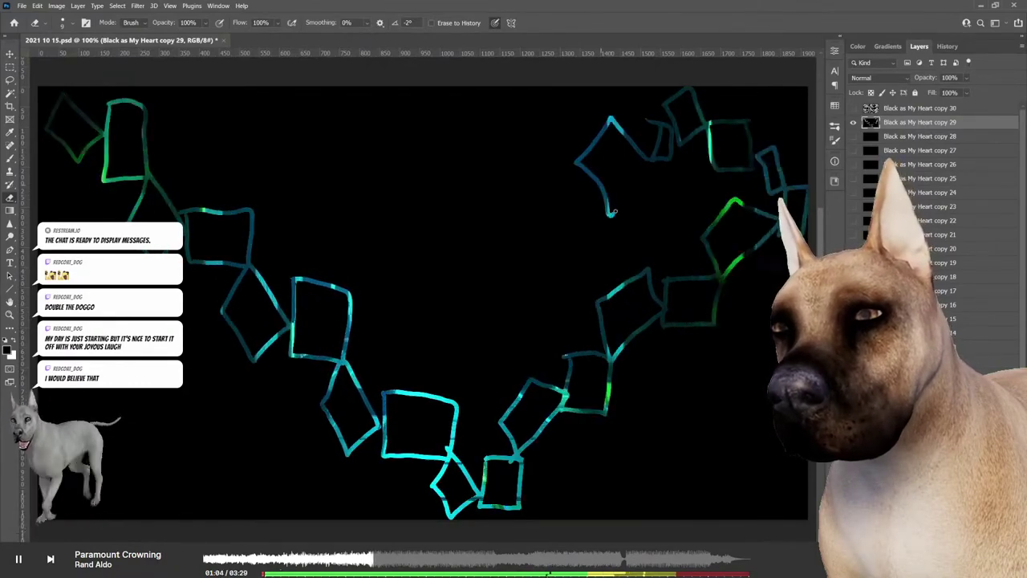
Build a new cluster of small linked squares and a diamond near the upper right
drag(597, 241, 565, 256)
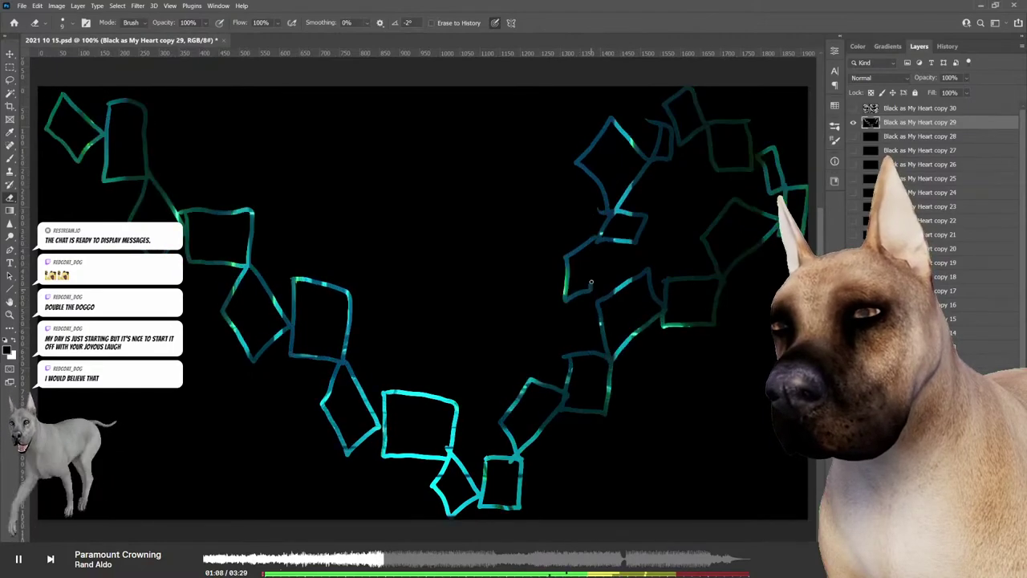
mouse_move(538, 215)
mouse_down()
mouse_move(529, 265)
mouse_move(571, 215)
mouse_up()
drag(538, 142, 574, 161)
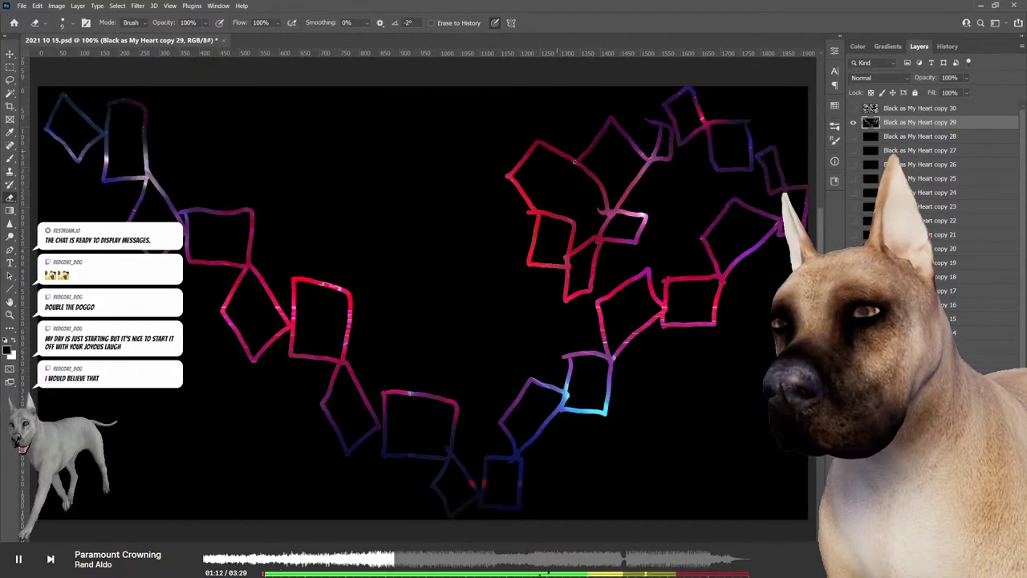
mouse_move(502, 186)
mouse_down()
mouse_move(517, 161)
mouse_move(492, 143)
mouse_move(489, 103)
mouse_up()
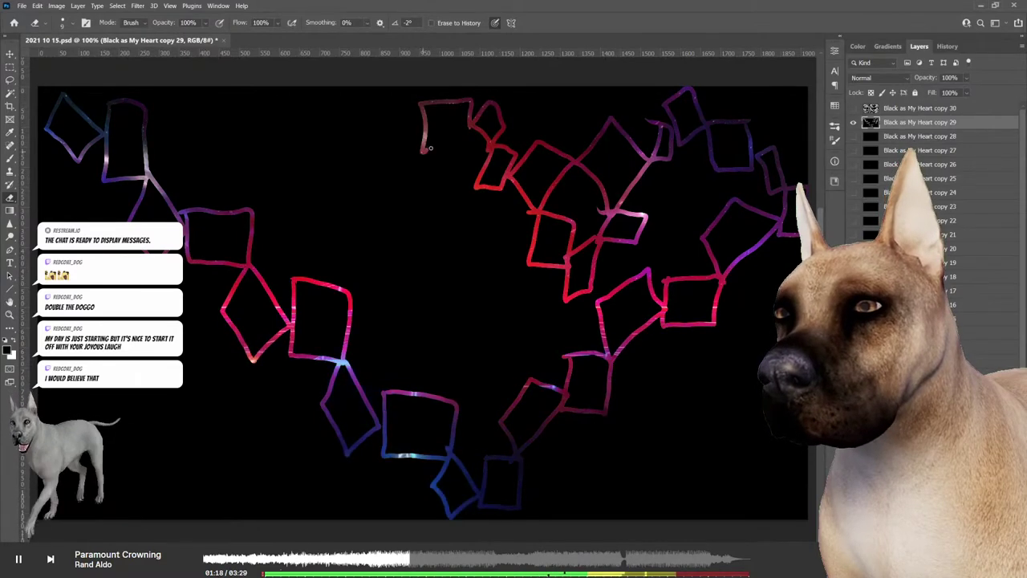
mouse_move(419, 103)
mouse_down()
mouse_move(425, 150)
mouse_move(401, 253)
mouse_move(411, 216)
mouse_up()
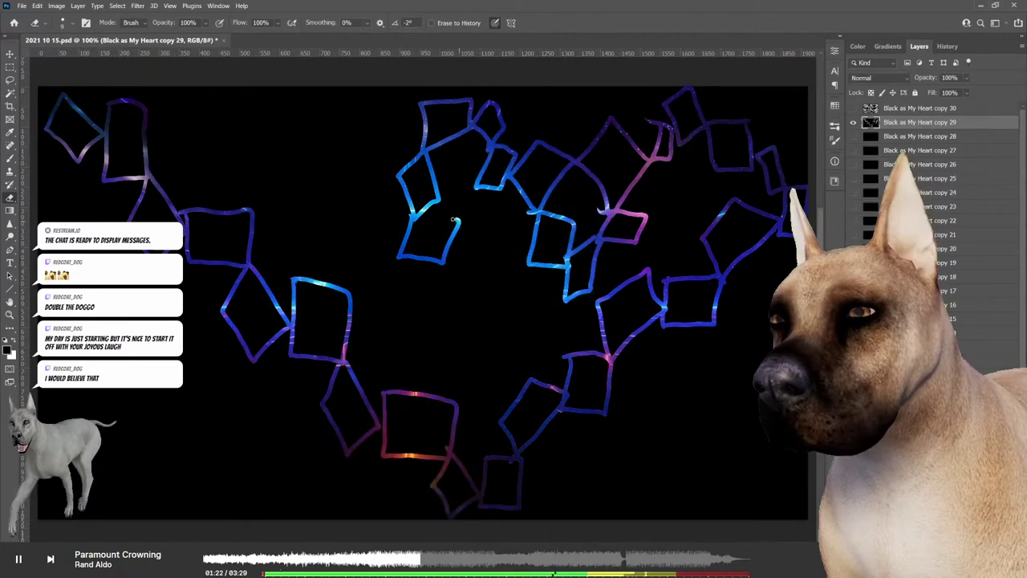
Add more linked square and diamond outlines toward the lower right, plus a hooked stroke at top left
mouse_move(428, 282)
mouse_down()
mouse_move(480, 350)
mouse_move(603, 419)
mouse_move(592, 455)
mouse_up()
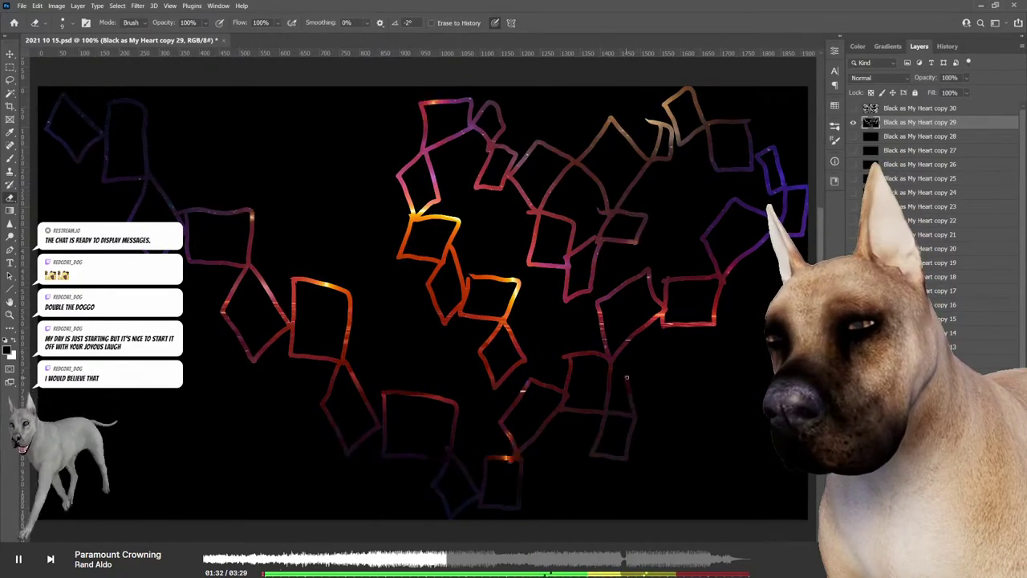
drag(636, 416, 663, 347)
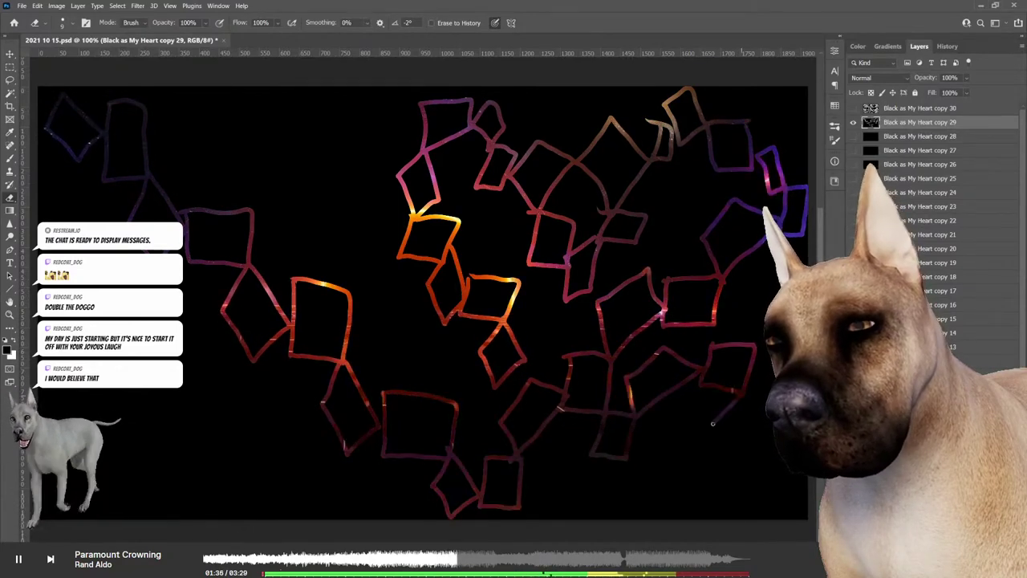
drag(712, 424, 731, 463)
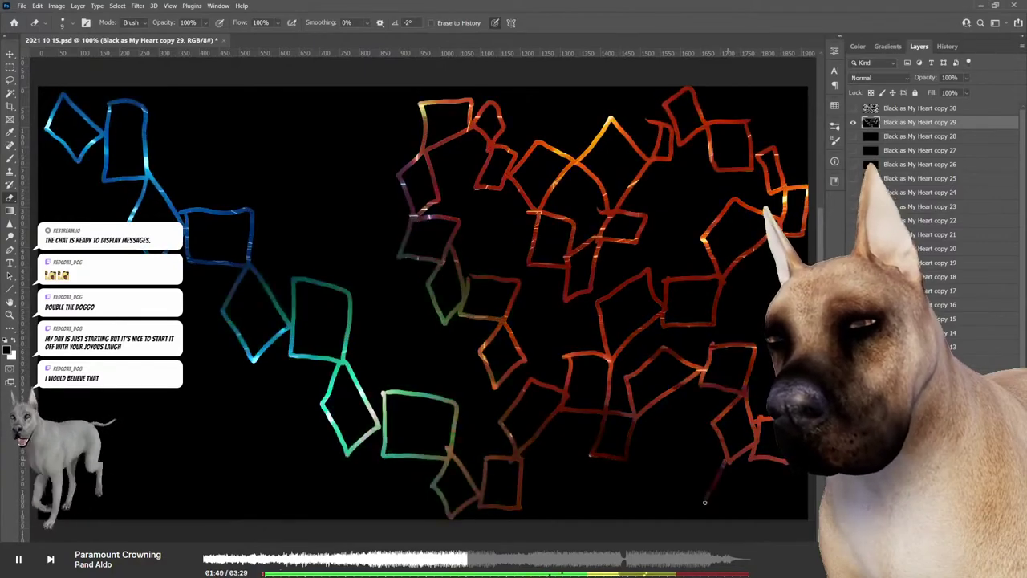
drag(726, 469, 746, 505)
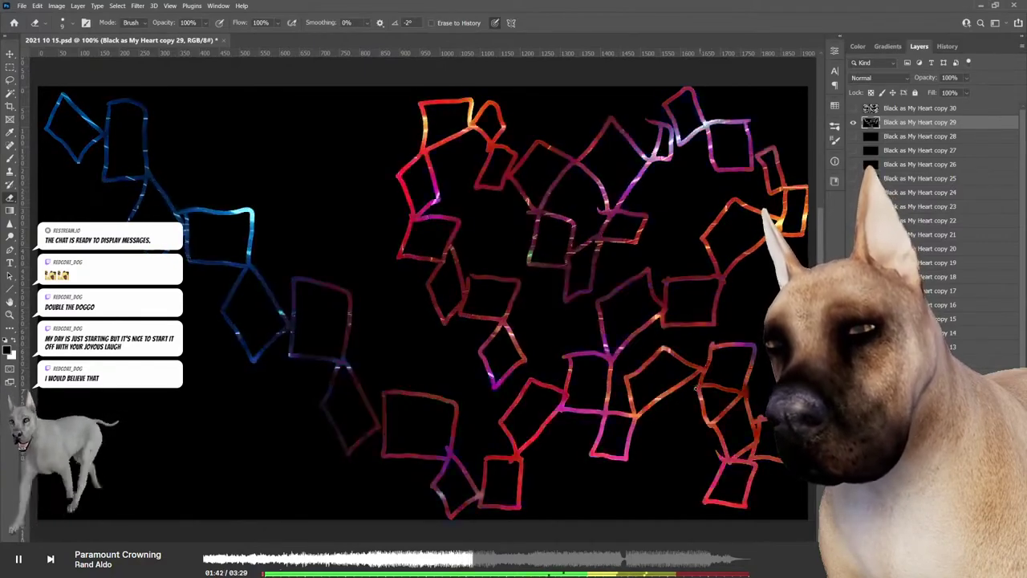
mouse_move(696, 371)
mouse_down()
mouse_move(655, 441)
mouse_move(605, 483)
mouse_up()
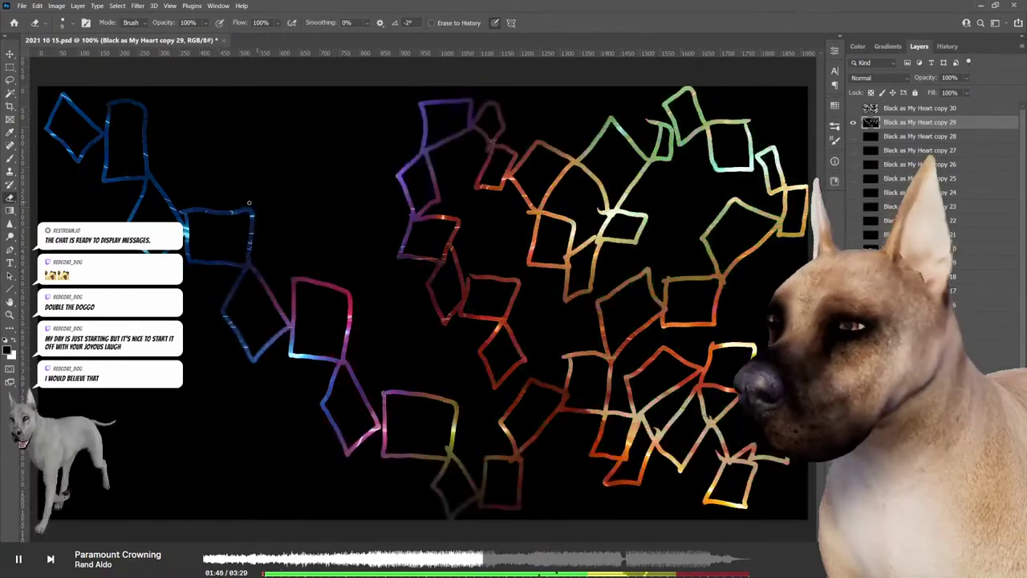
mouse_move(241, 180)
mouse_down()
mouse_move(233, 160)
mouse_move(293, 152)
mouse_move(304, 114)
mouse_move(364, 109)
mouse_up()
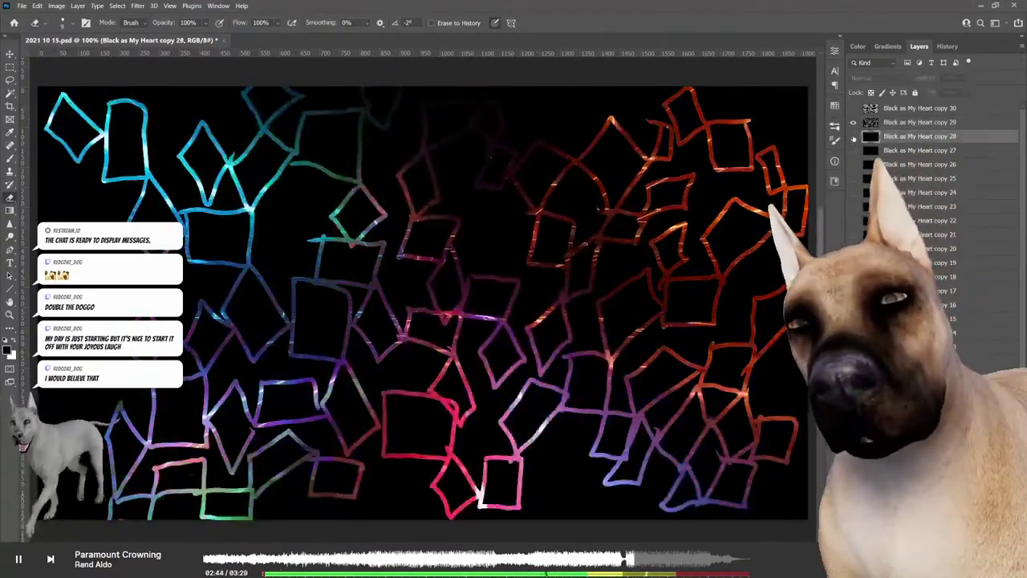
On layer copy 28, brush a connected diamond outline, a downward line and a rectangle
click(901, 136)
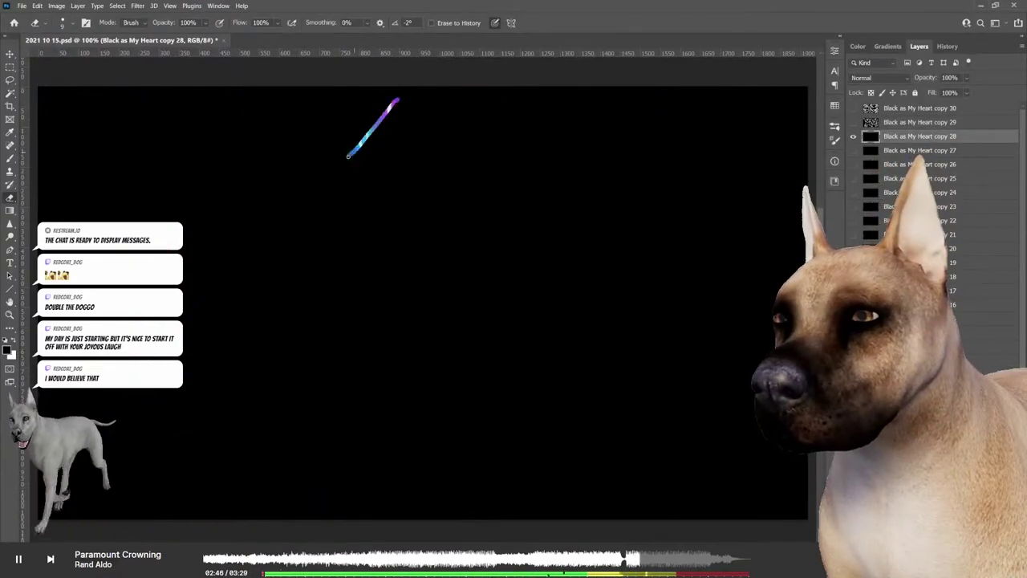
drag(348, 156, 399, 100)
drag(353, 208, 338, 269)
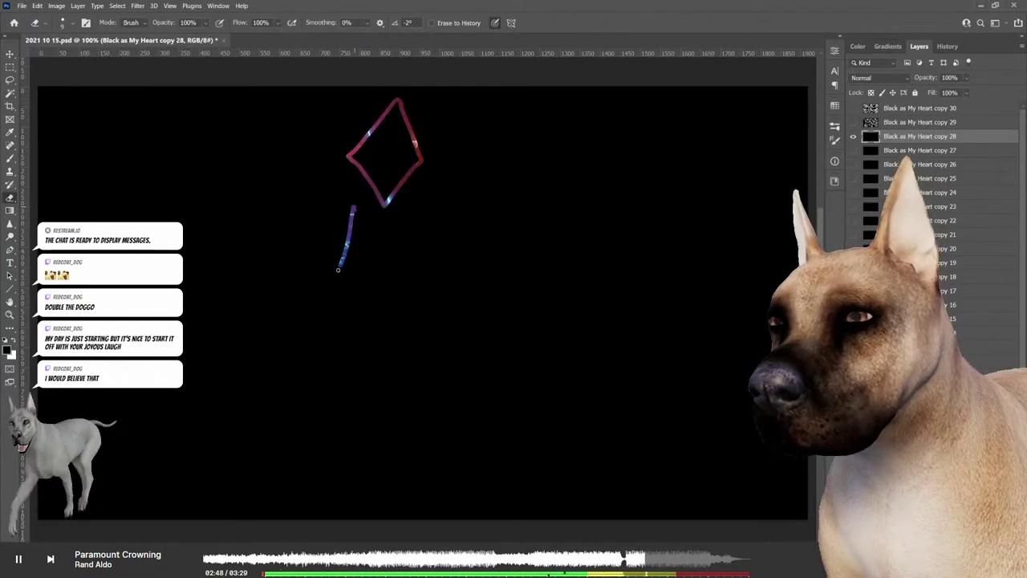
drag(418, 267, 420, 209)
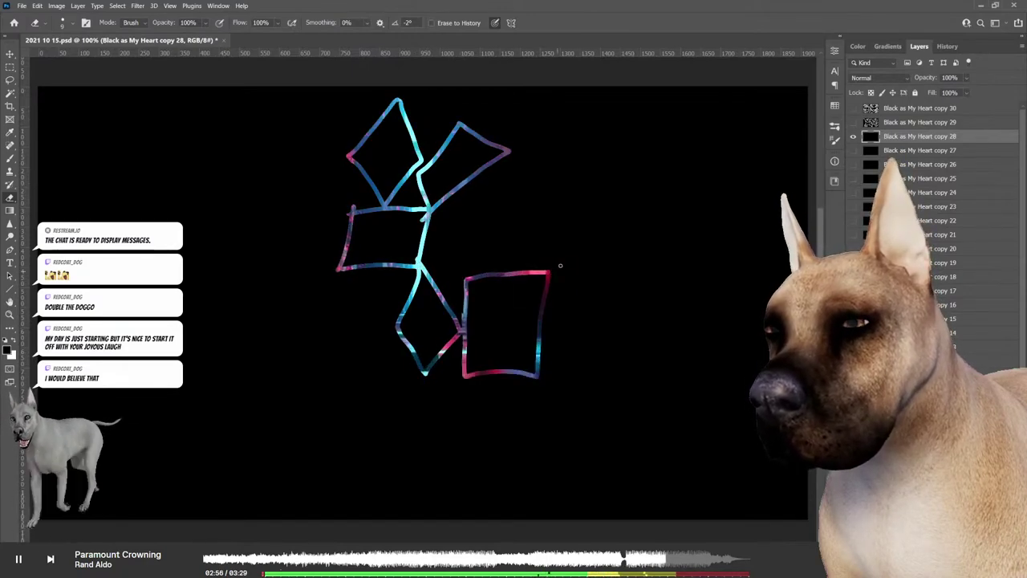
mouse_move(548, 273)
mouse_down()
mouse_move(643, 185)
mouse_move(545, 275)
mouse_up()
Add more diamonds and quadrilaterals on the right and a long diagonal curve on the left
mouse_move(538, 383)
mouse_down()
mouse_move(536, 467)
mouse_move(577, 433)
mouse_move(540, 379)
mouse_move(630, 463)
mouse_move(577, 459)
mouse_up()
mouse_move(642, 184)
mouse_down()
mouse_move(679, 98)
mouse_move(722, 132)
mouse_move(738, 113)
mouse_move(773, 164)
mouse_move(793, 116)
mouse_move(726, 112)
mouse_move(772, 167)
mouse_move(751, 259)
mouse_move(782, 193)
mouse_move(710, 301)
mouse_up()
drag(710, 301, 770, 311)
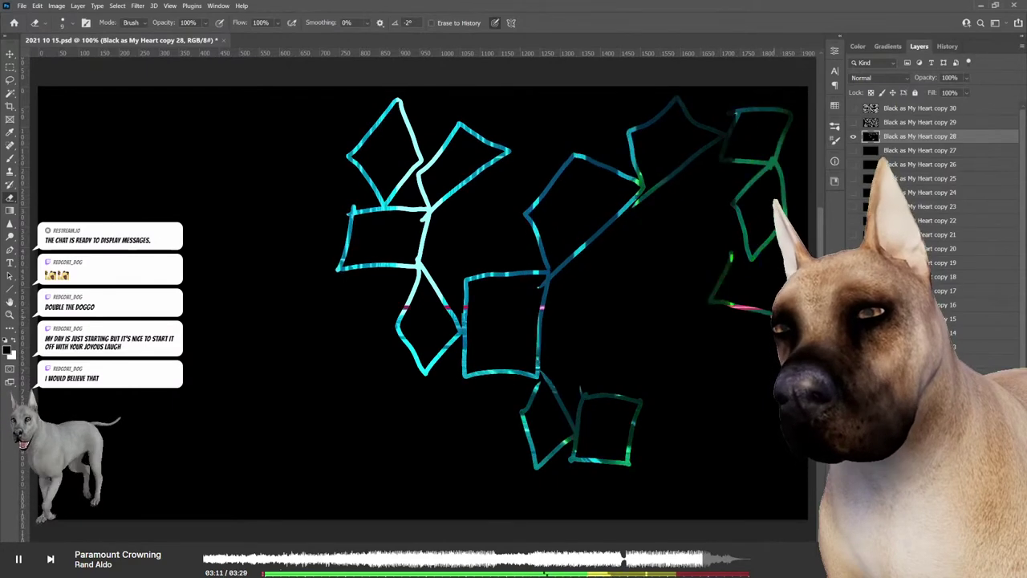
drag(729, 345, 750, 403)
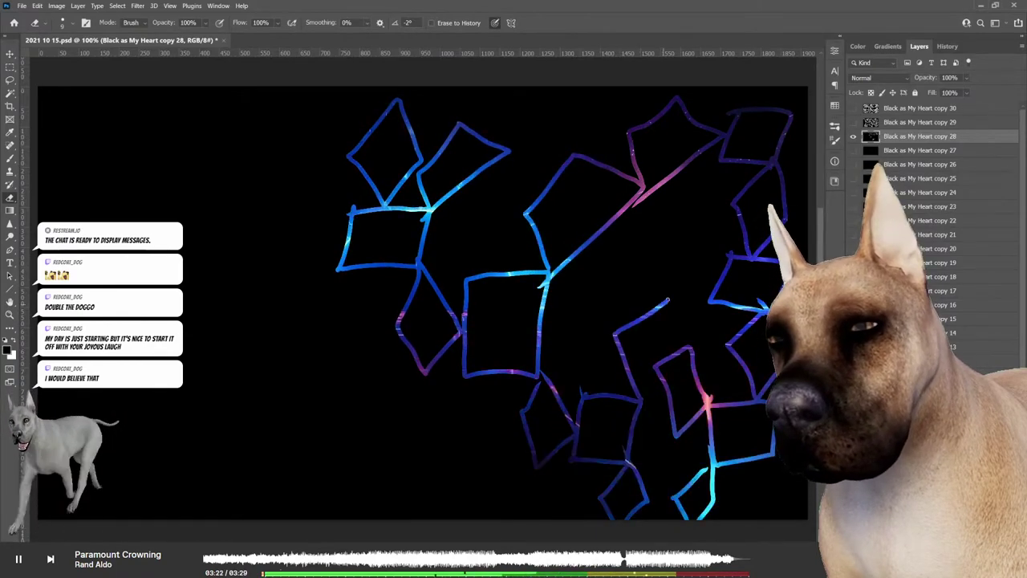
drag(192, 430, 369, 100)
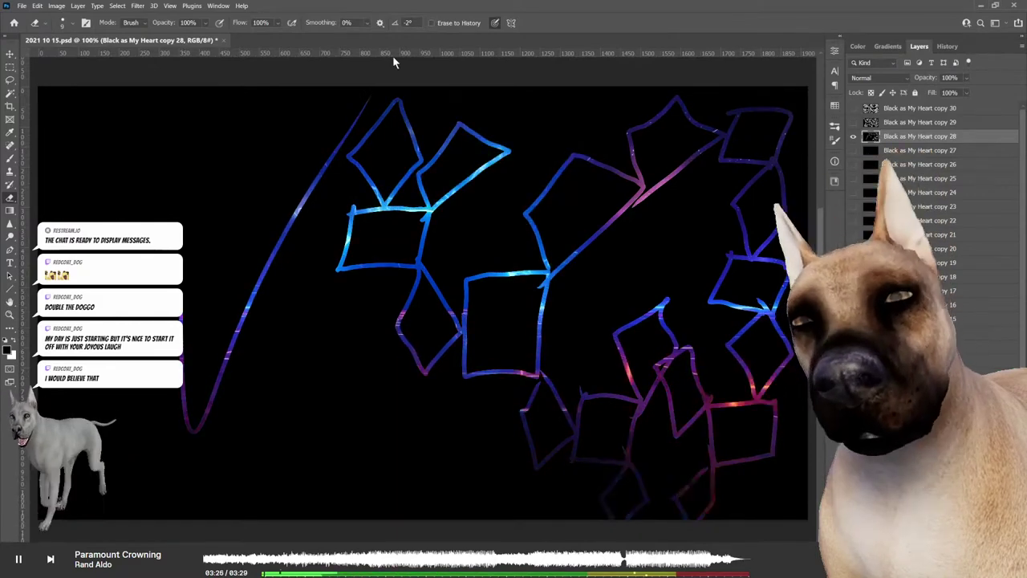
click(893, 150)
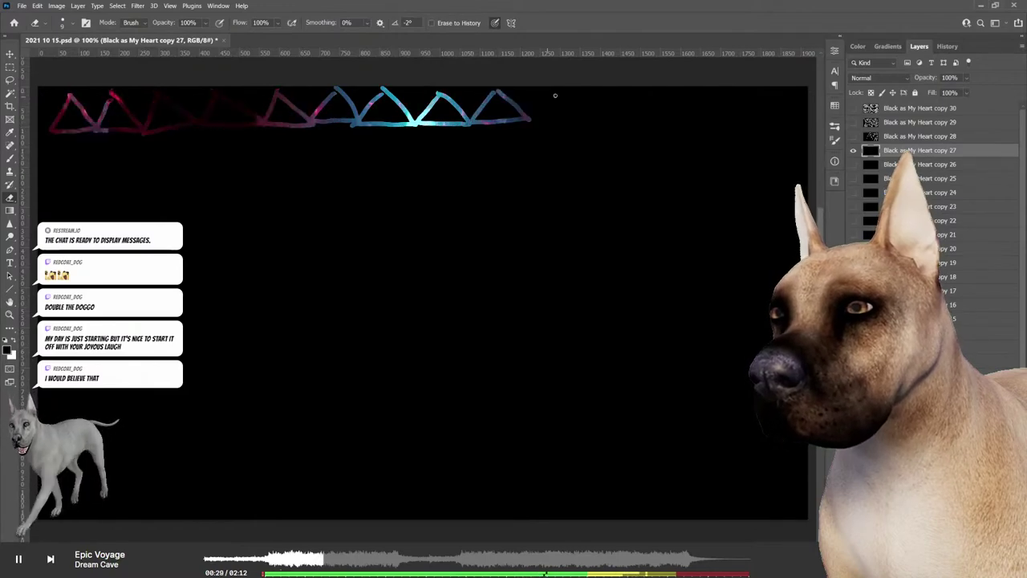
Extend the top zigzag triangle row and brush a second zigzag row beneath it
mouse_move(585, 122)
mouse_down()
mouse_move(695, 125)
mouse_move(783, 149)
mouse_move(796, 121)
mouse_up()
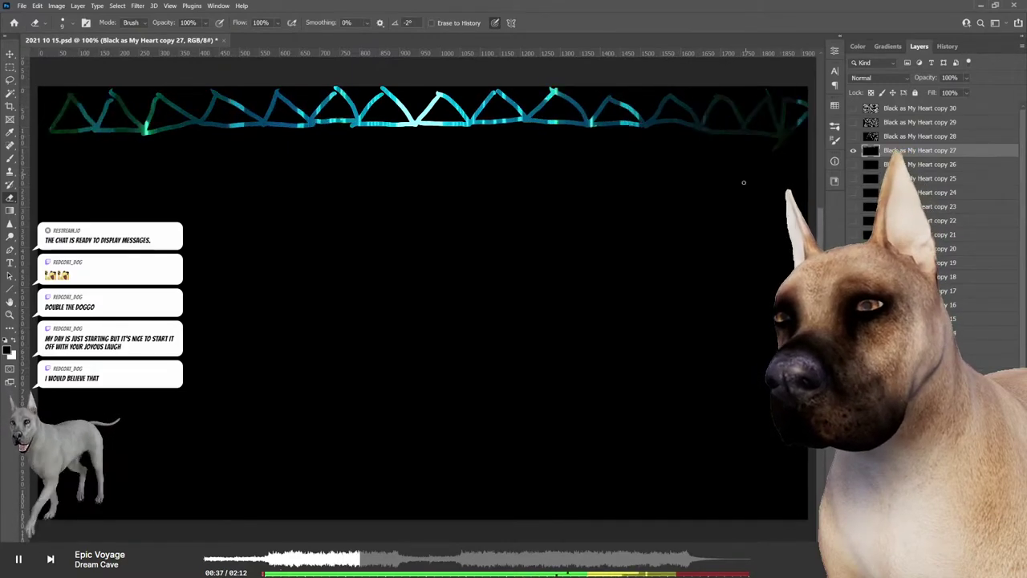
drag(54, 150, 252, 163)
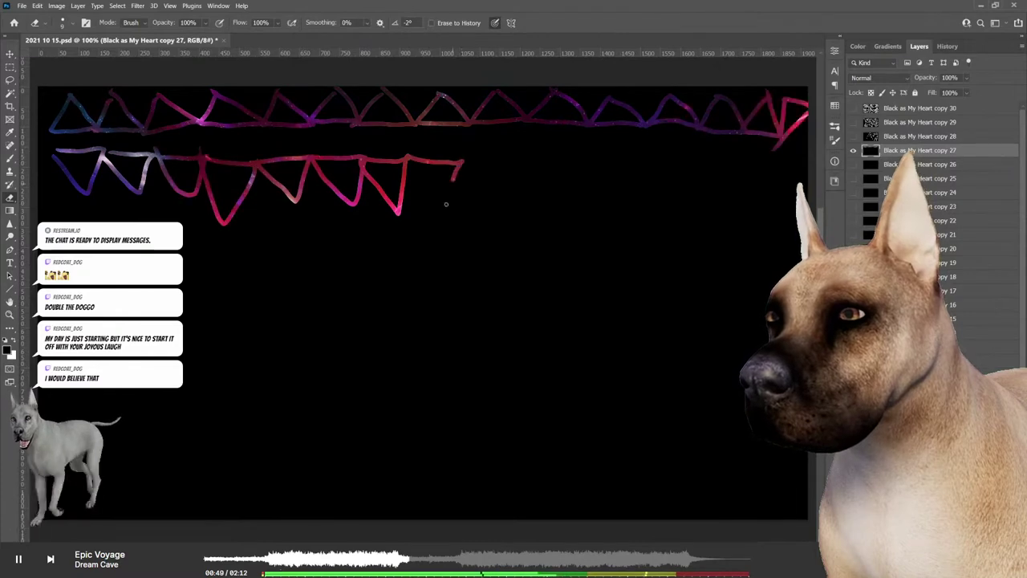
drag(446, 204, 417, 154)
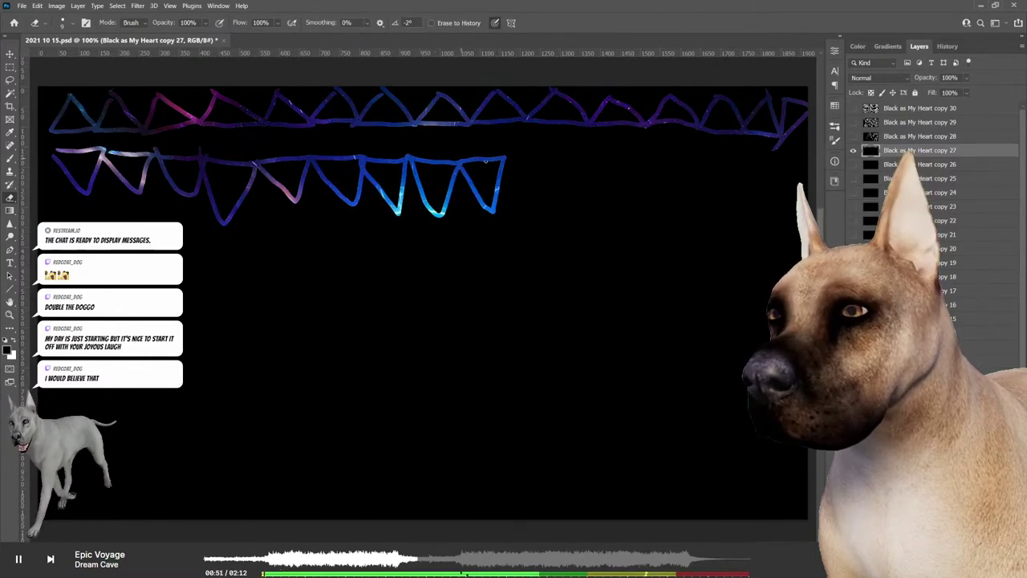
mouse_move(490, 160)
mouse_down()
mouse_move(543, 218)
mouse_move(623, 170)
mouse_move(706, 158)
mouse_up()
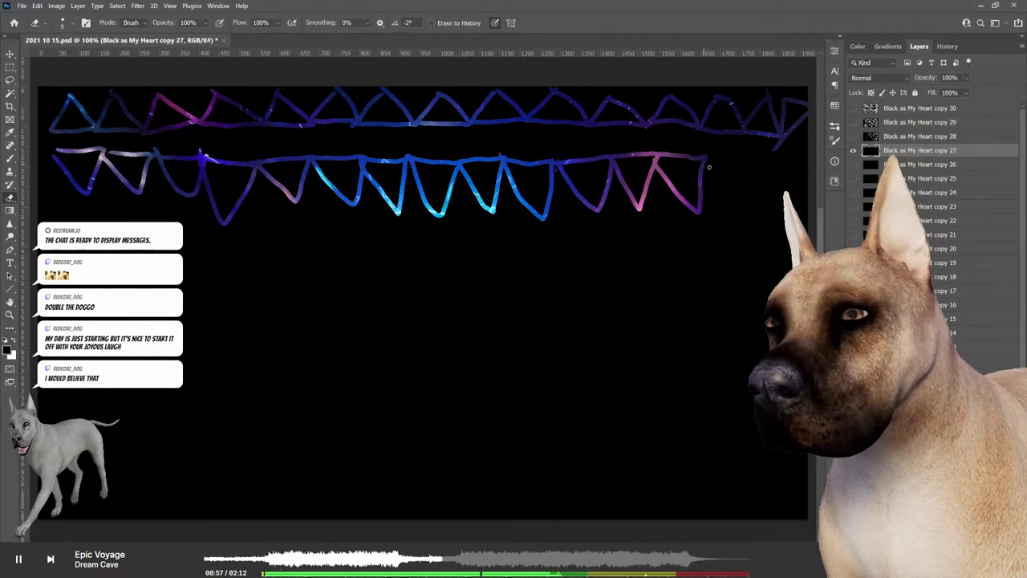
mouse_move(706, 158)
mouse_down()
mouse_move(726, 203)
mouse_move(791, 210)
mouse_up()
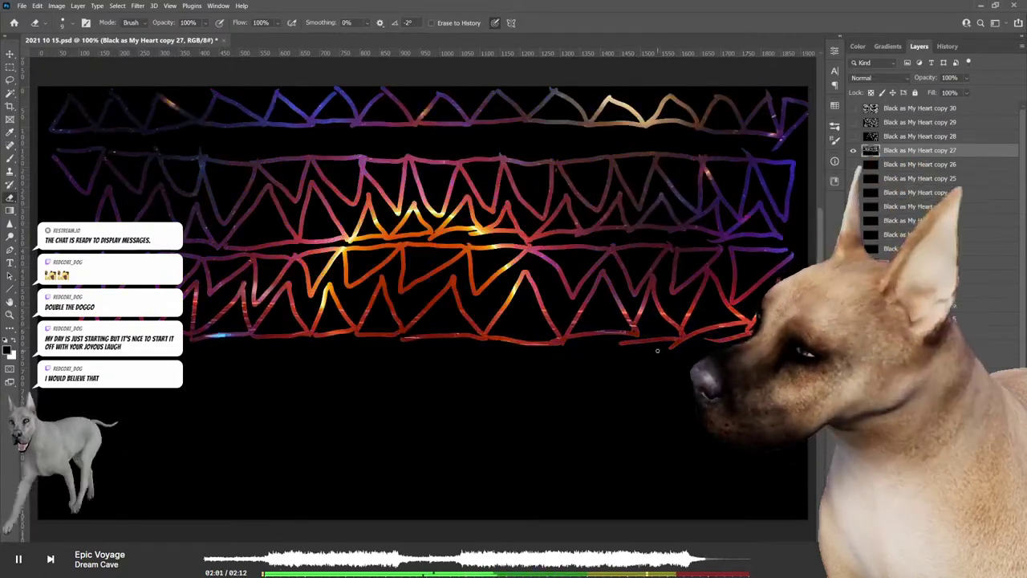
Brush a curved stroke below the zigzag rows, then select layer copy 26 with Alt+[
drag(407, 378, 604, 351)
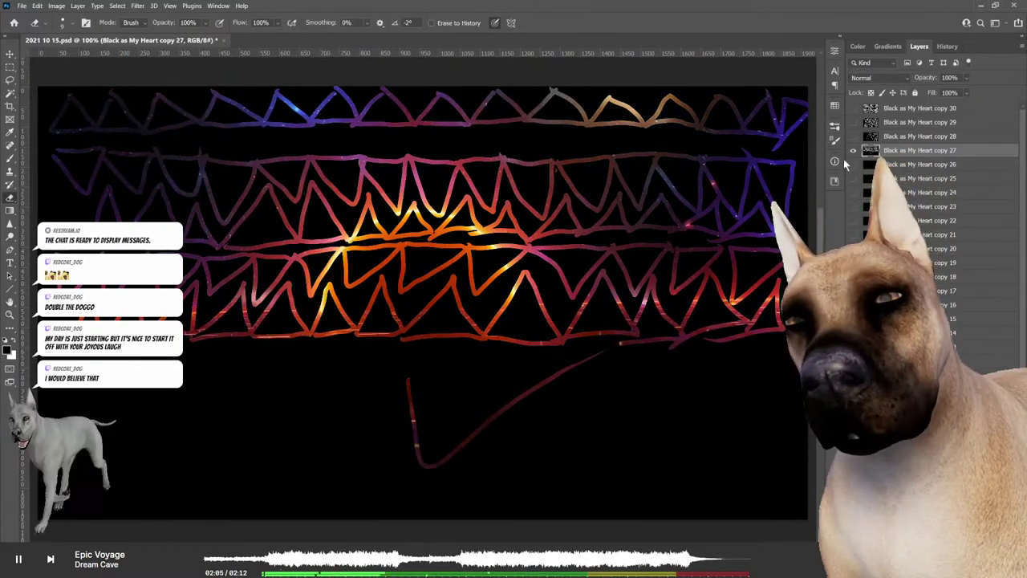
key(alt+bracketleft)
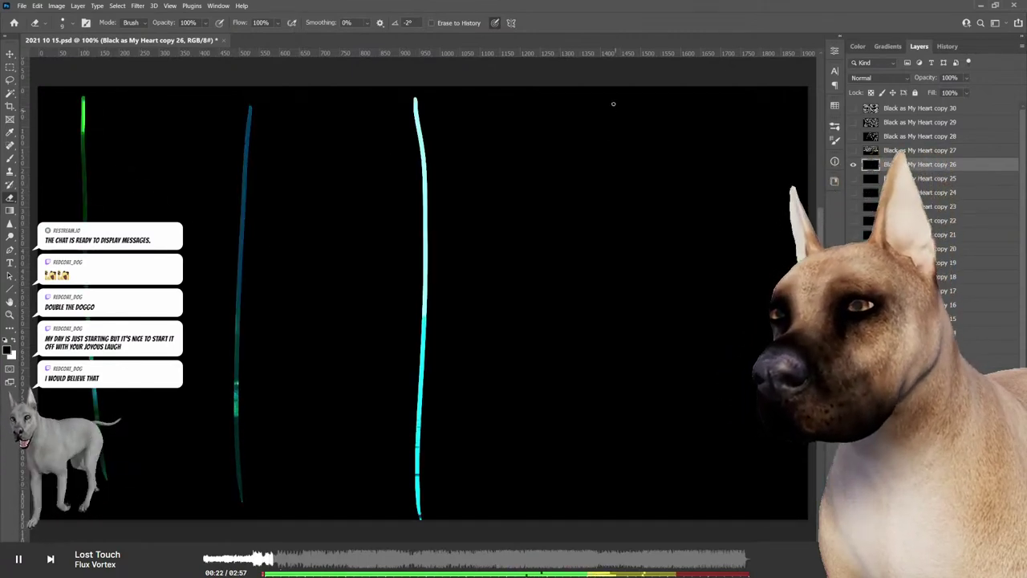
Draw two tall vertical lines, then wind coil loops down the third and fourth lines
drag(614, 103, 596, 513)
drag(758, 98, 746, 513)
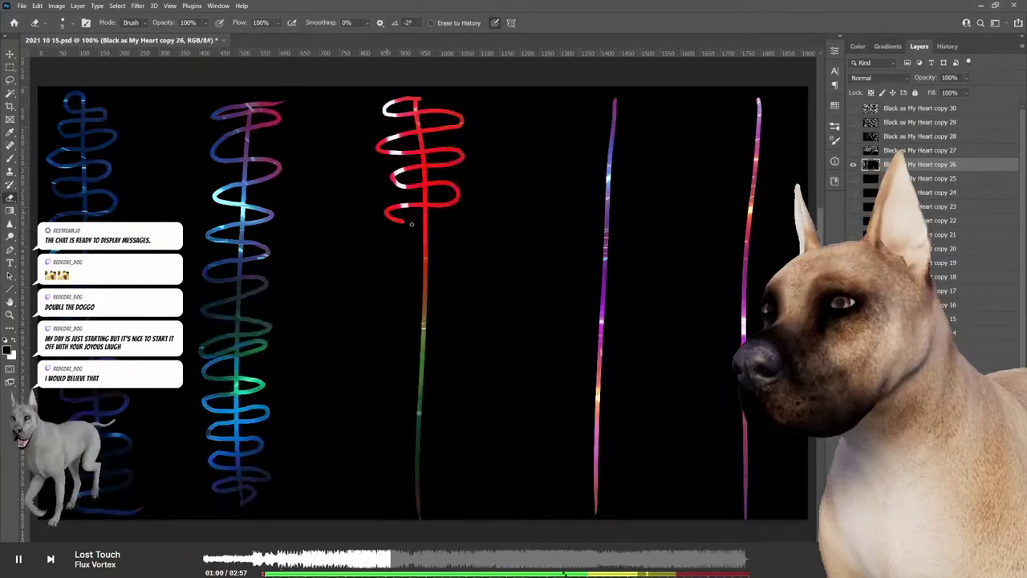
drag(421, 262, 412, 309)
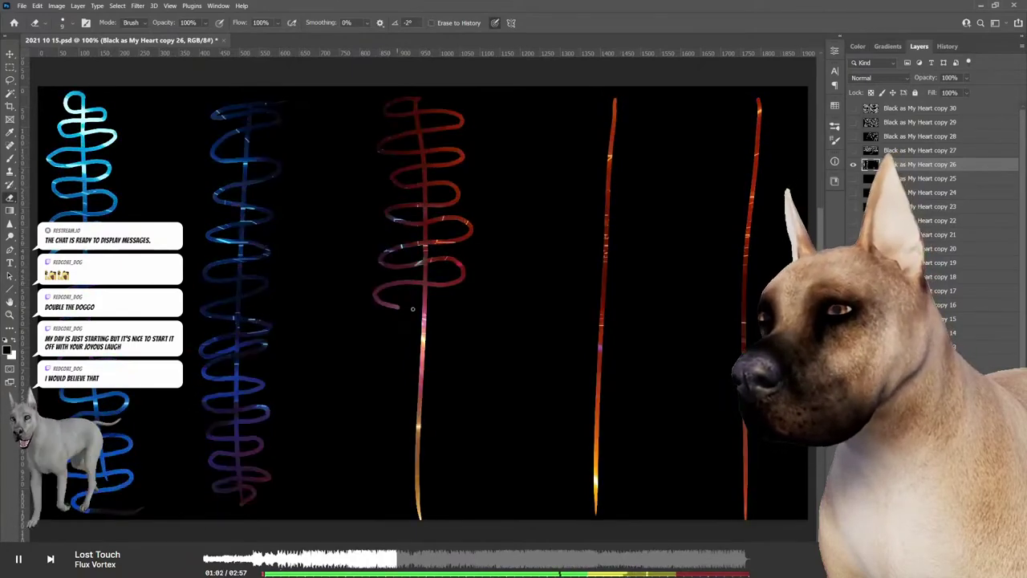
mouse_move(427, 379)
mouse_down()
mouse_move(408, 399)
mouse_move(423, 450)
mouse_up()
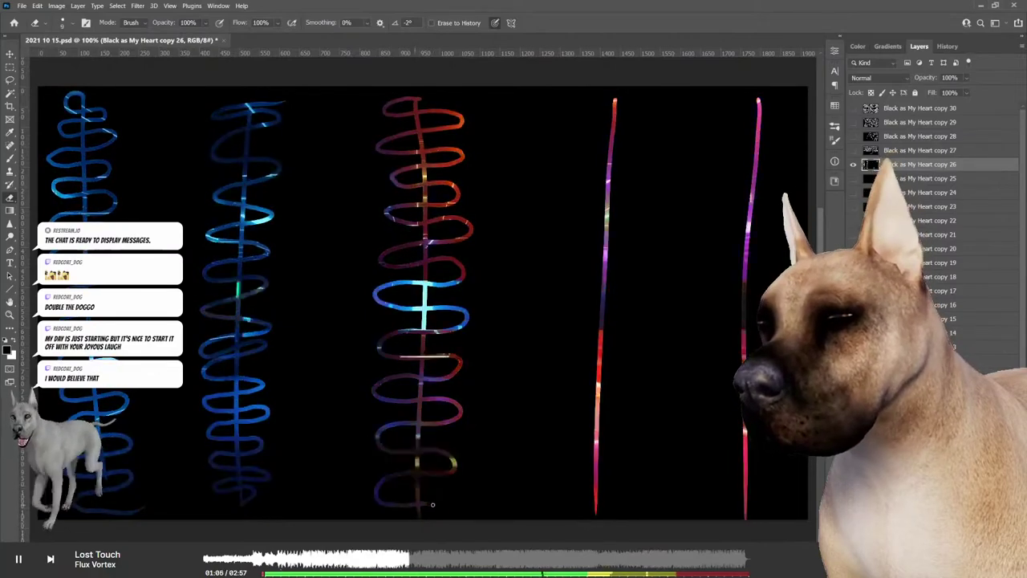
drag(593, 487, 578, 463)
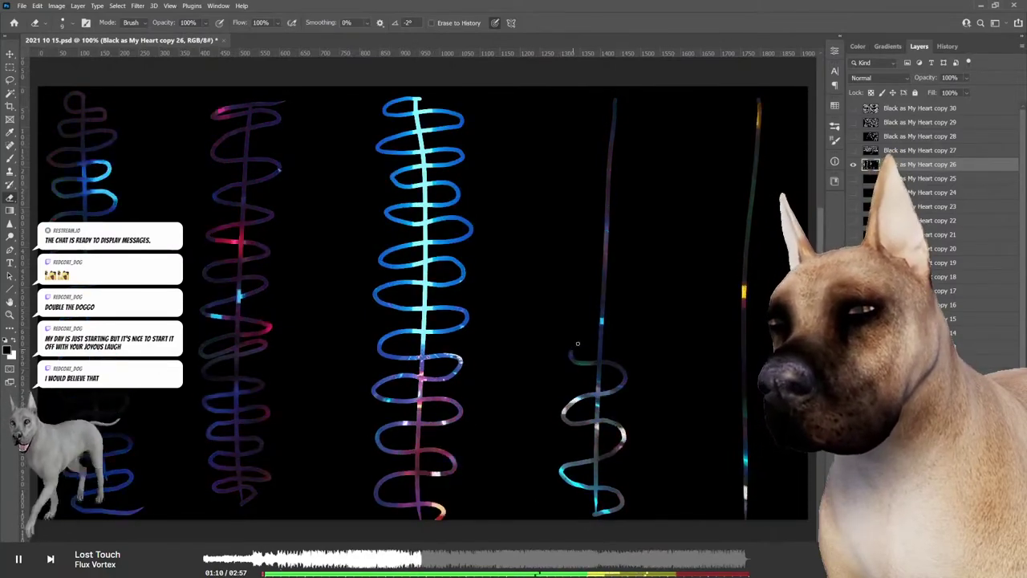
drag(607, 249, 616, 121)
mouse_move(758, 101)
mouse_down()
mouse_move(791, 118)
mouse_move(735, 336)
mouse_move(753, 431)
mouse_move(722, 507)
mouse_up()
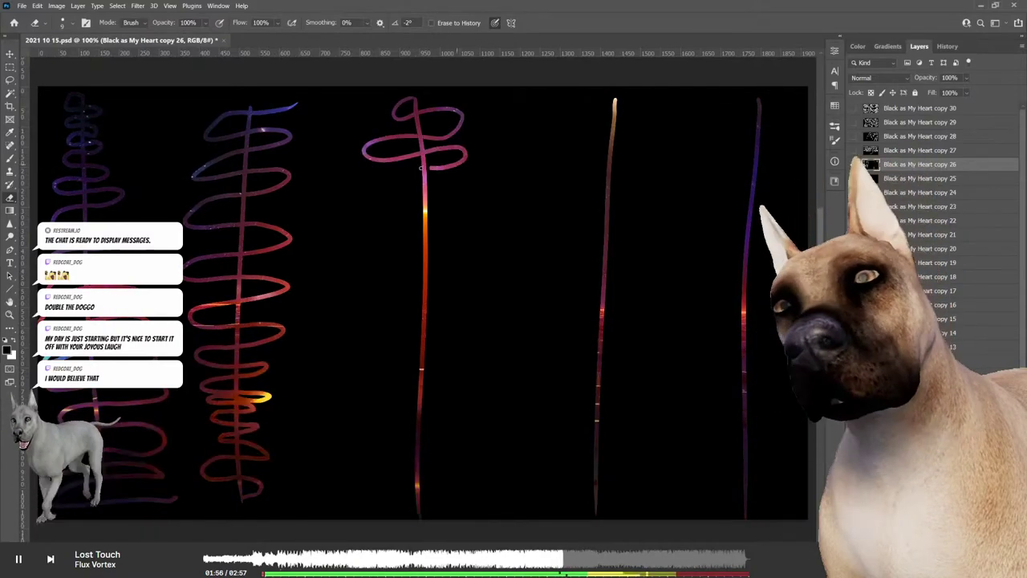
Add more coil loops down the third, fourth and fifth lines and the central spiral
mouse_move(442, 181)
mouse_down()
mouse_move(416, 261)
mouse_move(445, 327)
mouse_move(451, 408)
mouse_move(438, 496)
mouse_up()
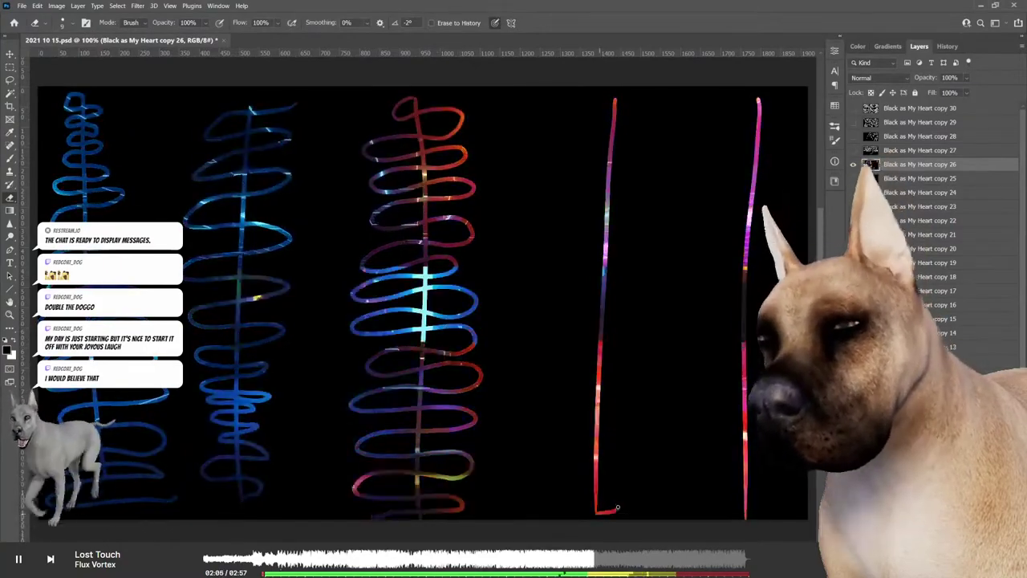
mouse_move(596, 506)
mouse_down()
mouse_move(573, 503)
mouse_move(614, 430)
mouse_move(576, 408)
mouse_up()
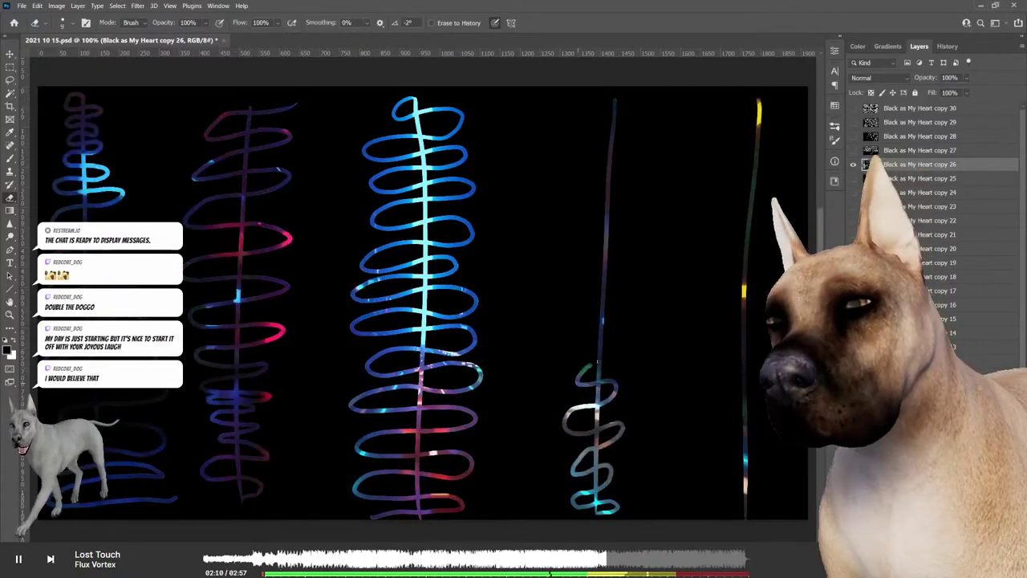
mouse_move(586, 315)
mouse_down()
mouse_move(623, 211)
mouse_move(626, 135)
mouse_move(652, 98)
mouse_up()
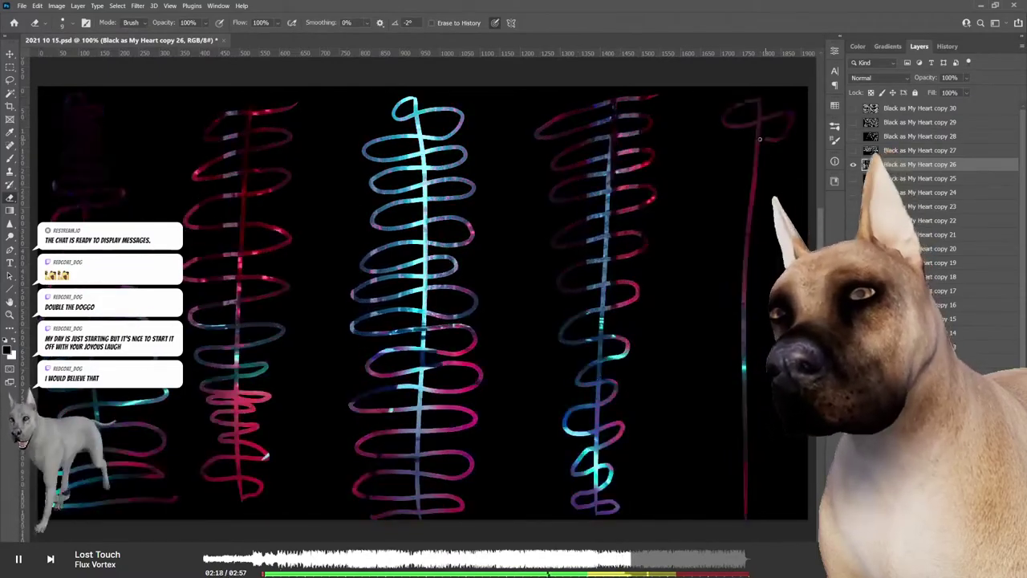
mouse_move(755, 100)
mouse_down()
mouse_move(762, 283)
mouse_move(741, 390)
mouse_move(691, 496)
mouse_up()
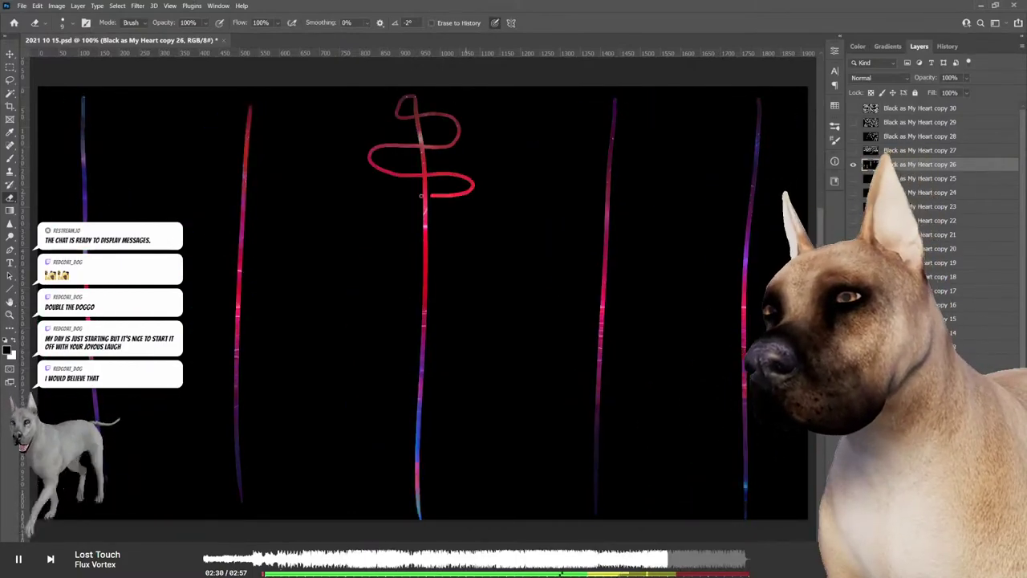
drag(421, 251, 432, 282)
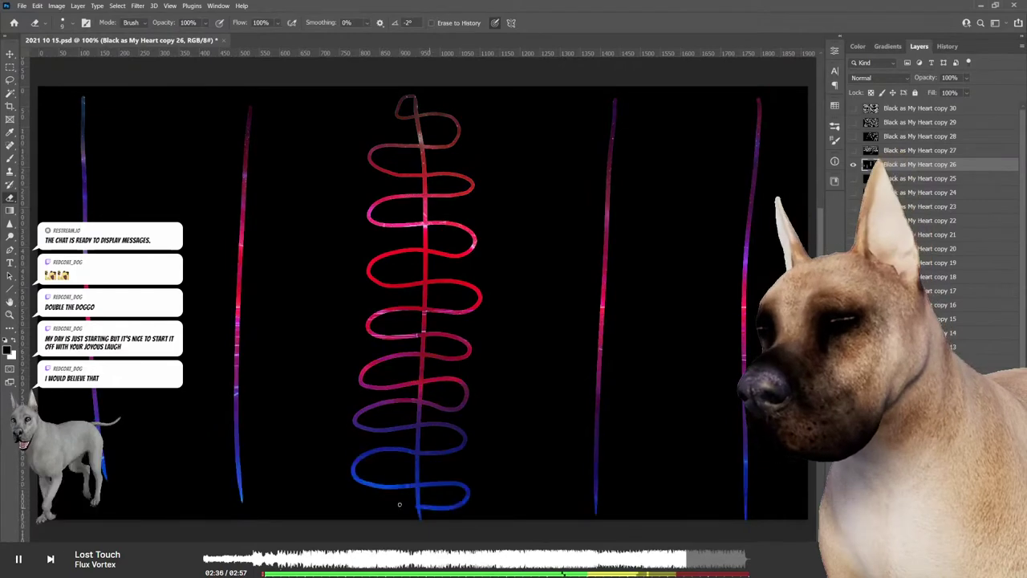
Wind new coils up the right line, down the far-right line, and along the second line
drag(613, 487, 590, 349)
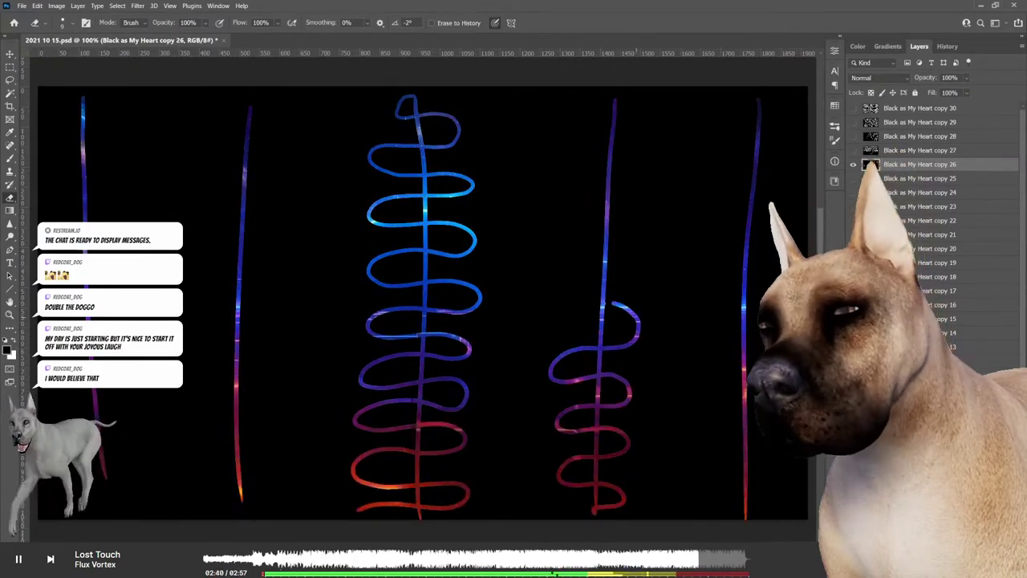
mouse_move(612, 303)
mouse_down()
mouse_move(594, 271)
mouse_move(614, 201)
mouse_move(587, 176)
mouse_move(614, 137)
mouse_move(607, 108)
mouse_move(546, 120)
mouse_up()
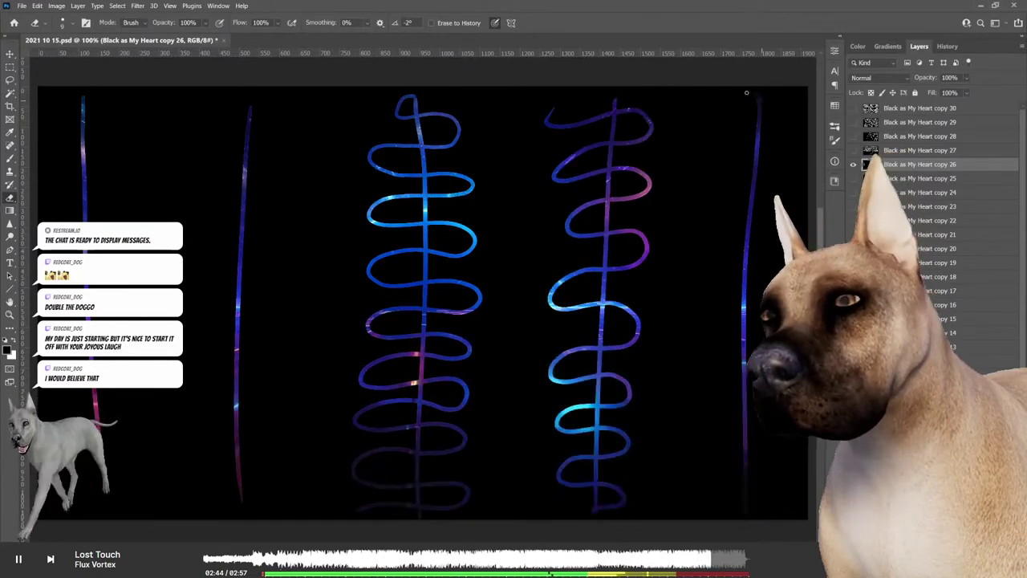
mouse_move(746, 92)
mouse_down()
mouse_move(734, 137)
mouse_move(754, 180)
mouse_move(744, 234)
mouse_move(791, 252)
mouse_move(768, 280)
mouse_up()
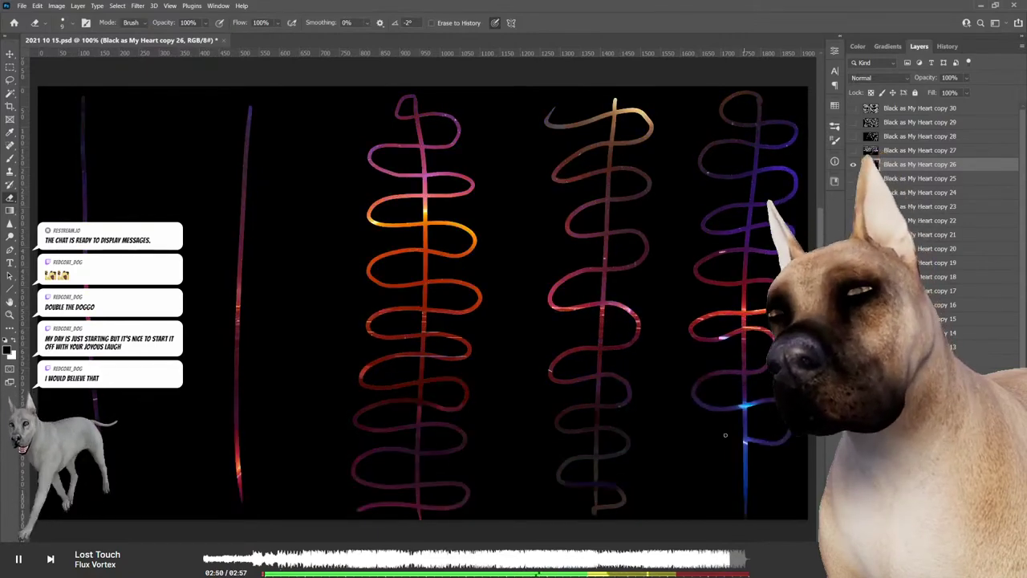
drag(784, 475, 674, 512)
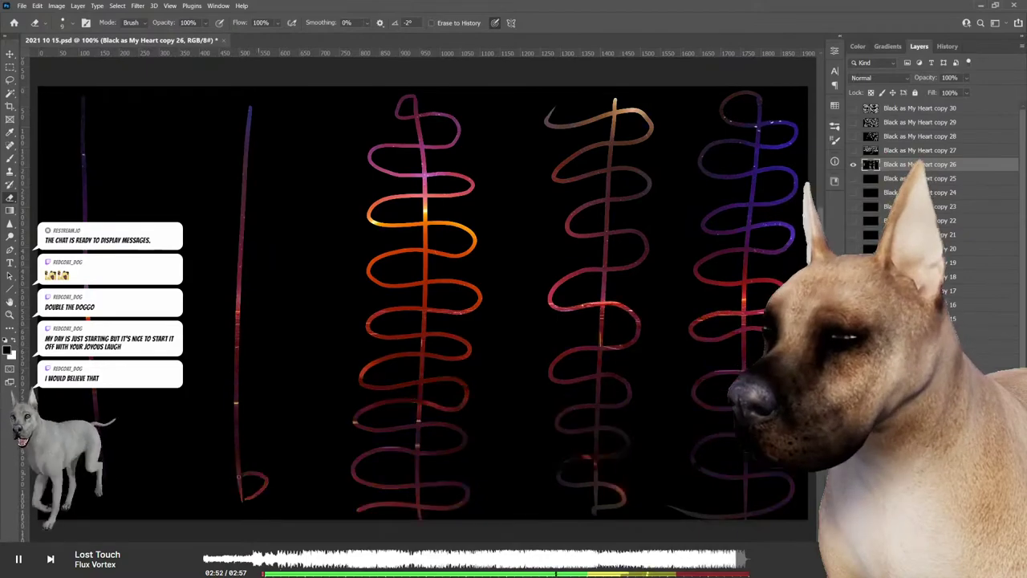
mouse_move(240, 494)
mouse_down()
mouse_move(248, 431)
mouse_move(276, 413)
mouse_move(189, 377)
mouse_move(273, 345)
mouse_move(220, 308)
mouse_move(313, 233)
mouse_move(709, 85)
mouse_up()
Make layer copy 25 active, hide copy 26, and check the brush presets
click(915, 178)
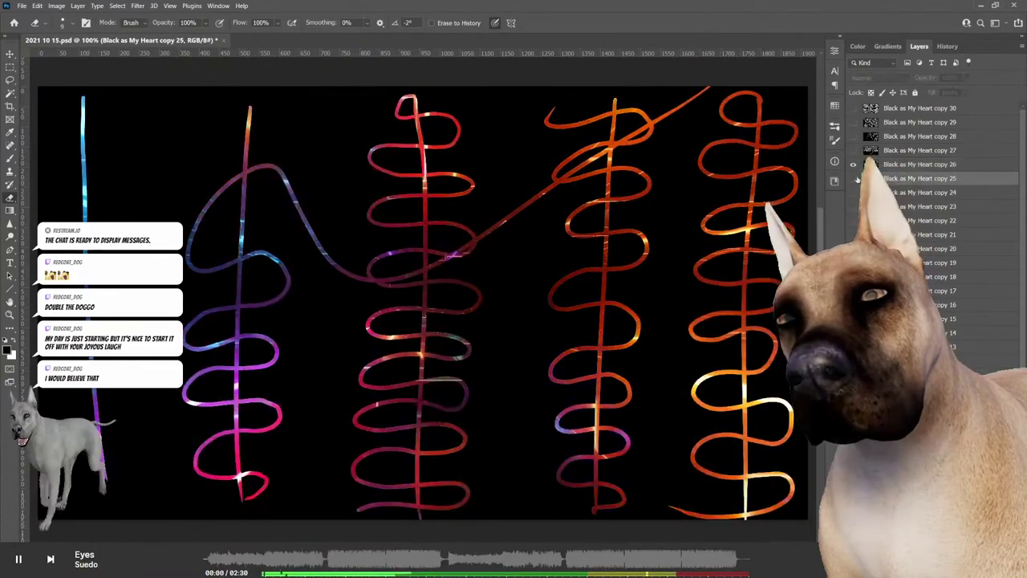
click(854, 164)
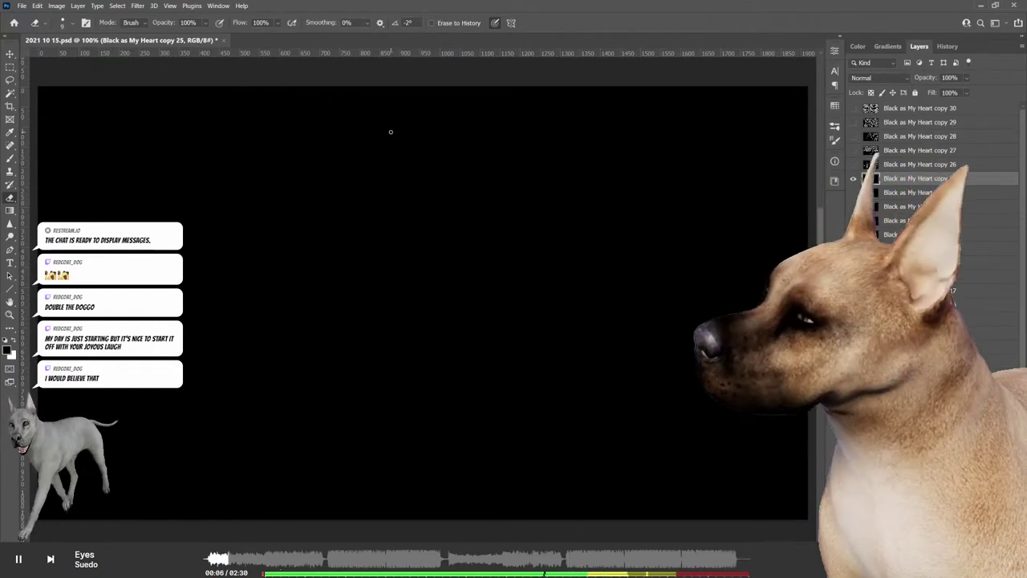
right_click(394, 129)
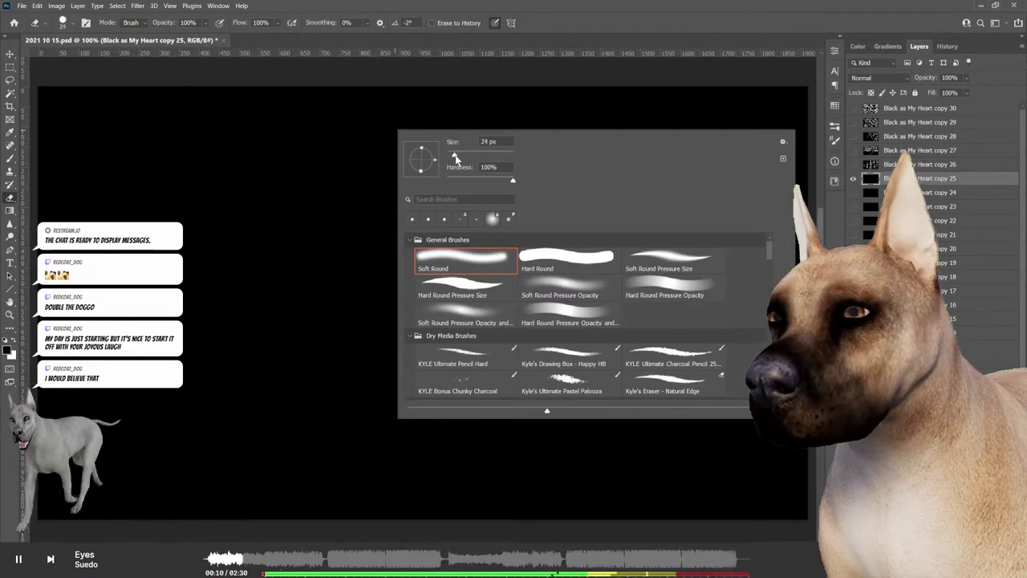
click(435, 73)
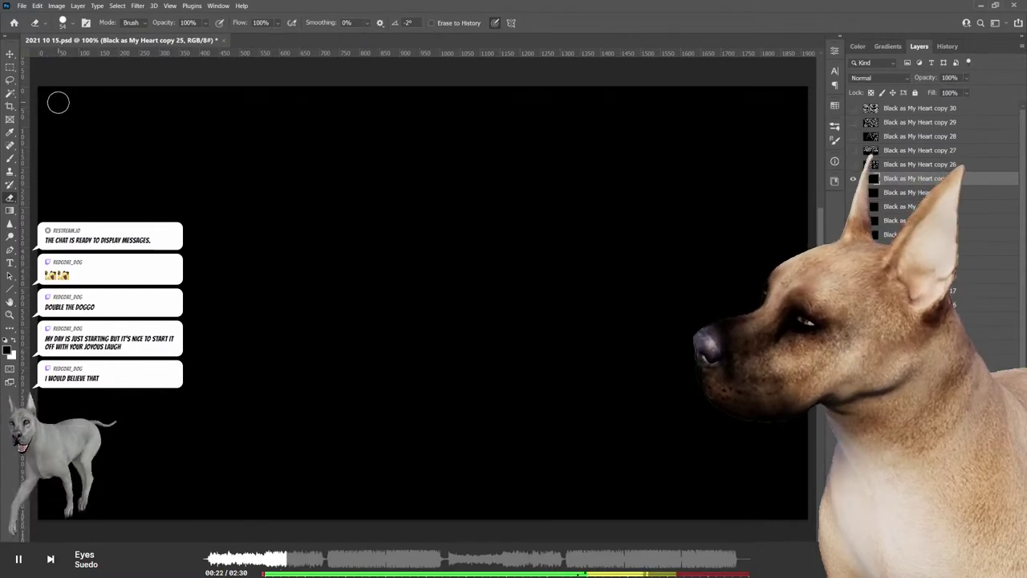
Brush several parallel diagonal wavy strokes between the top-left and bottom-right of the canvas
drag(59, 102, 72, 112)
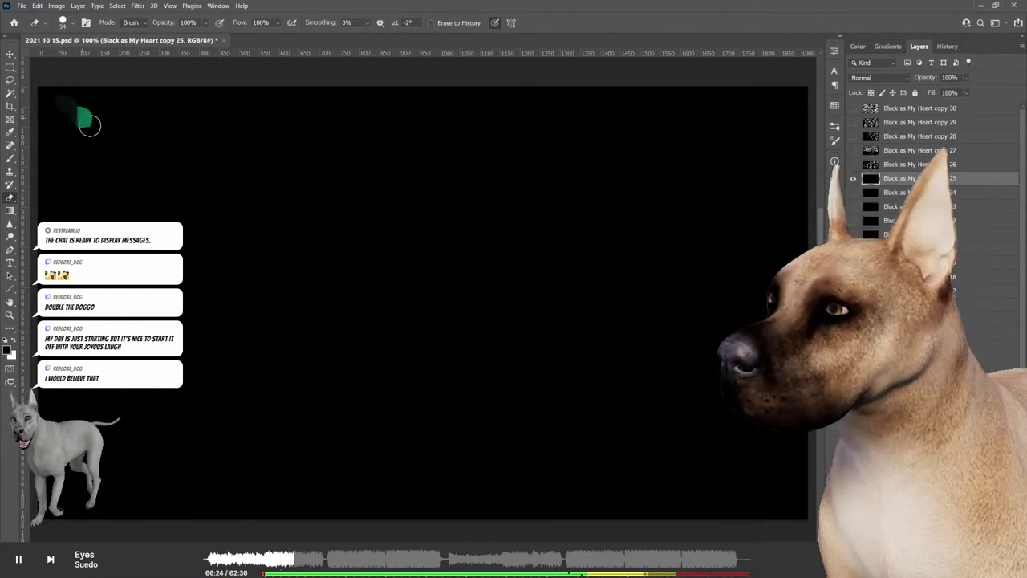
drag(138, 170, 337, 358)
mouse_move(393, 399)
mouse_down()
mouse_move(555, 474)
mouse_move(626, 494)
mouse_move(775, 500)
mouse_move(782, 481)
mouse_move(768, 474)
mouse_move(506, 382)
mouse_up()
drag(462, 357, 411, 324)
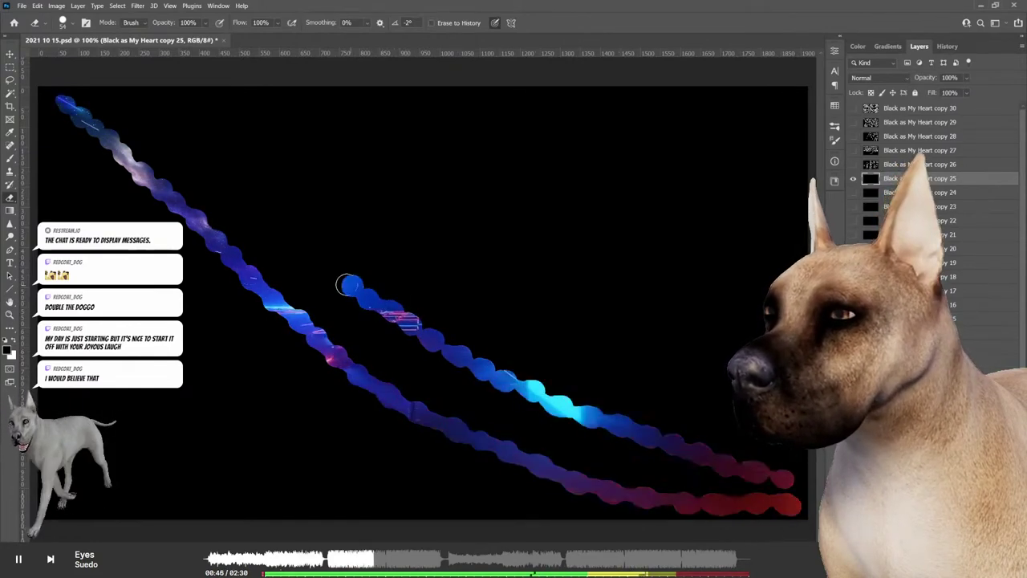
drag(326, 270, 205, 195)
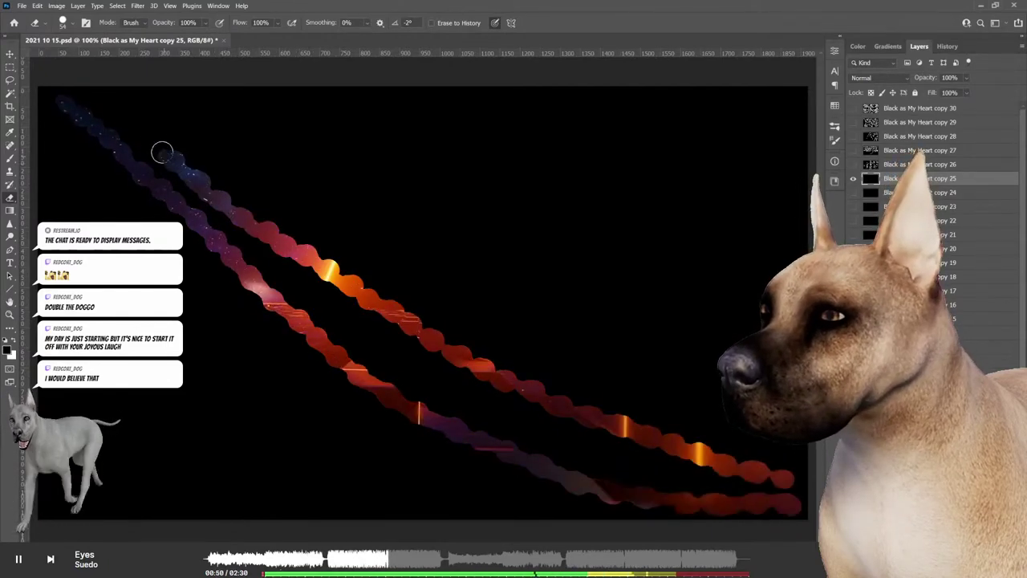
mouse_move(141, 131)
mouse_down()
mouse_move(119, 110)
mouse_move(137, 91)
mouse_move(210, 138)
mouse_up()
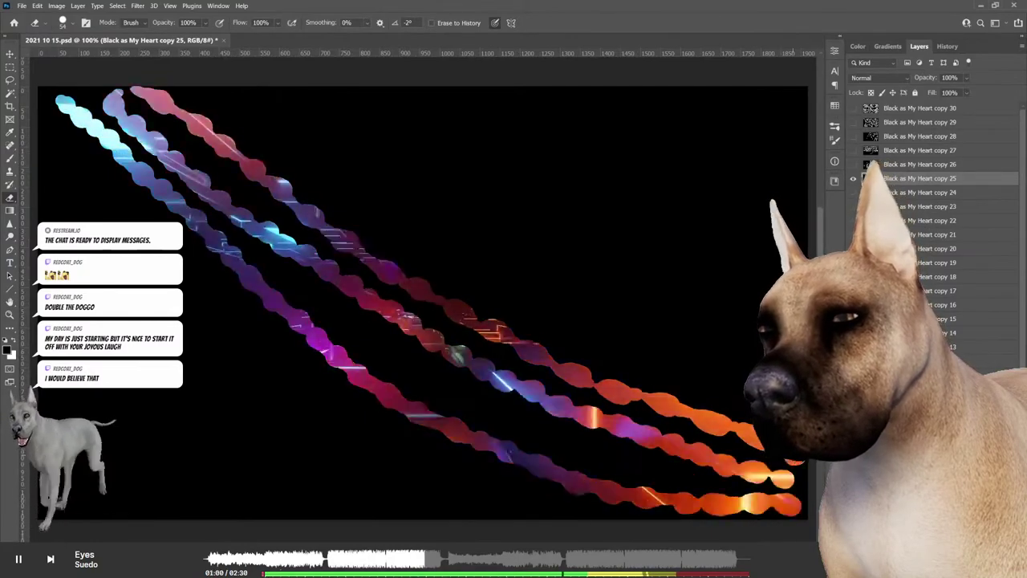
mouse_move(723, 367)
mouse_down()
mouse_move(541, 297)
mouse_move(297, 160)
mouse_move(236, 106)
mouse_move(271, 96)
mouse_move(528, 243)
mouse_up()
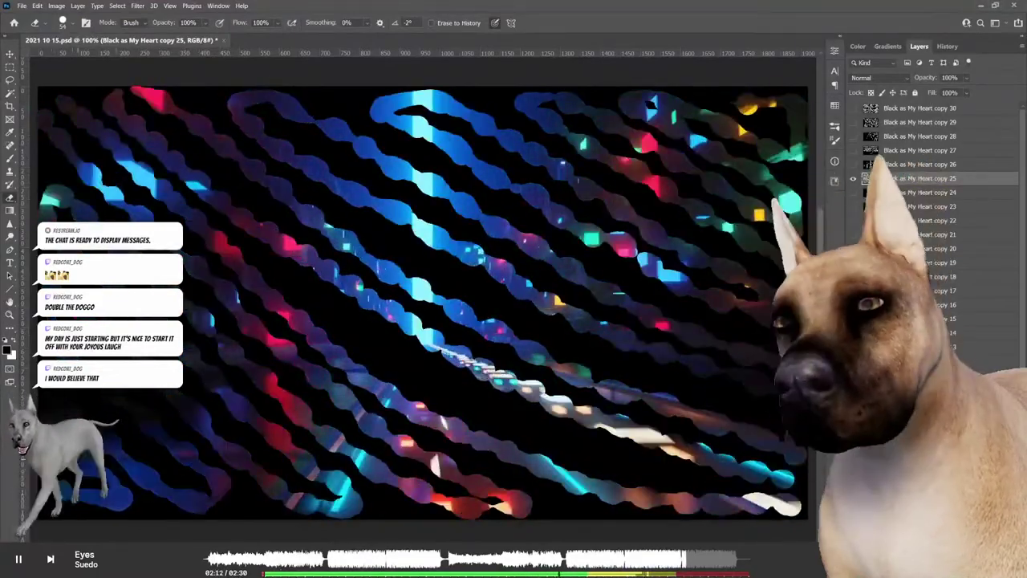
On layer copy 24, draw one diagonal wavy stroke from top-left to bottom-right, then select copy 23
click(853, 178)
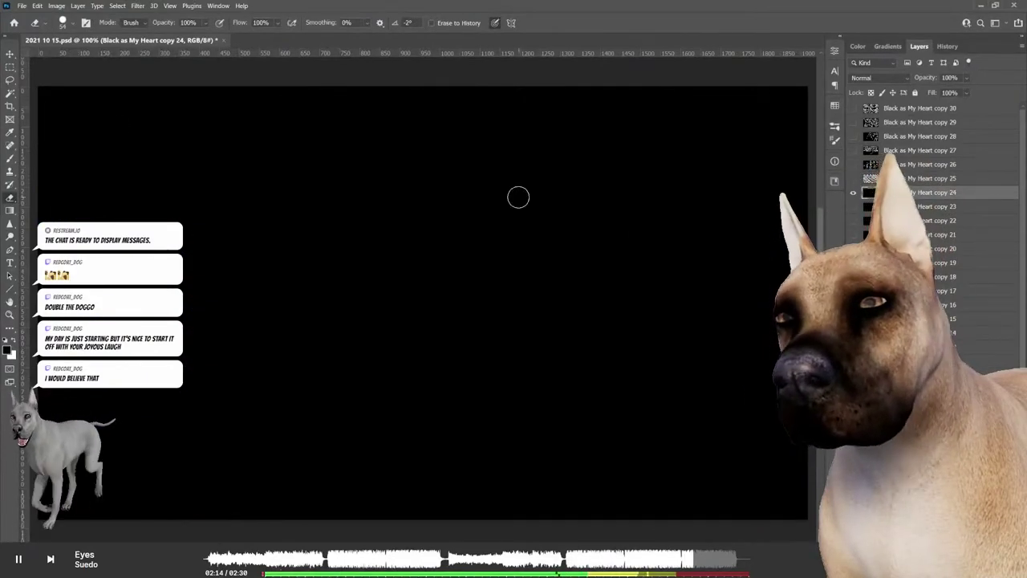
drag(69, 107, 98, 120)
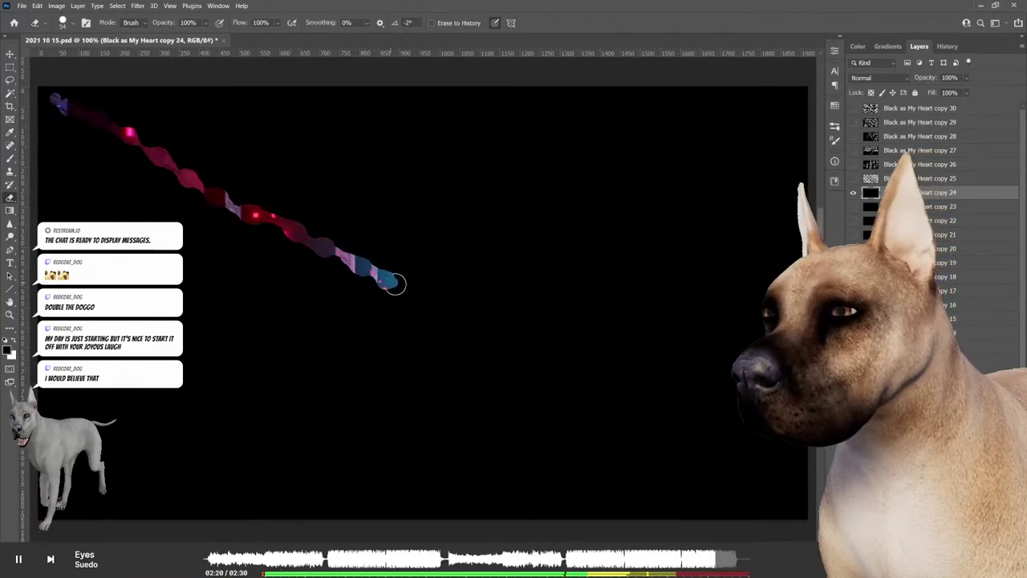
mouse_move(476, 328)
mouse_down()
mouse_move(717, 447)
mouse_move(798, 510)
mouse_up()
key(alt+bracketleft)
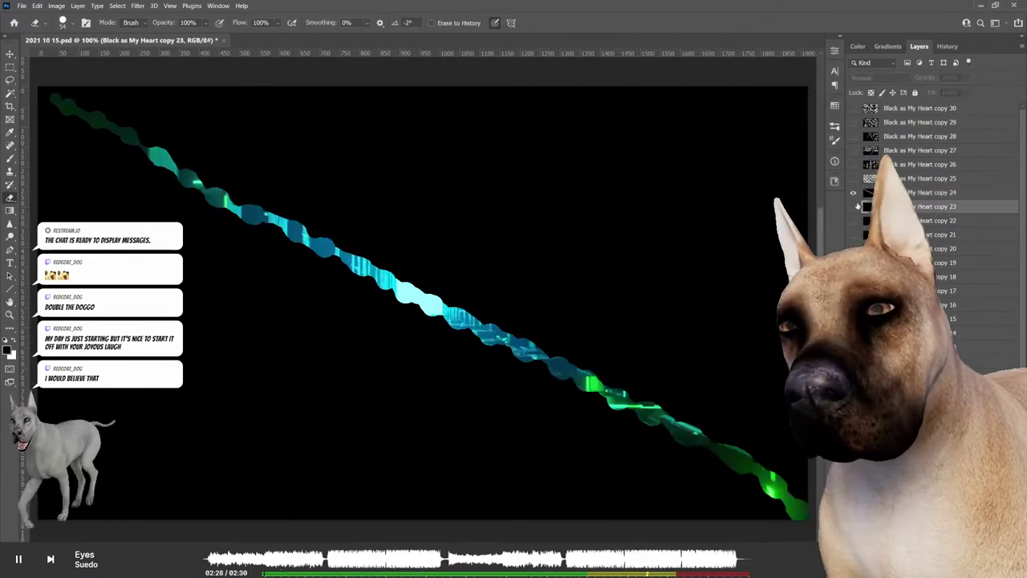
click(853, 193)
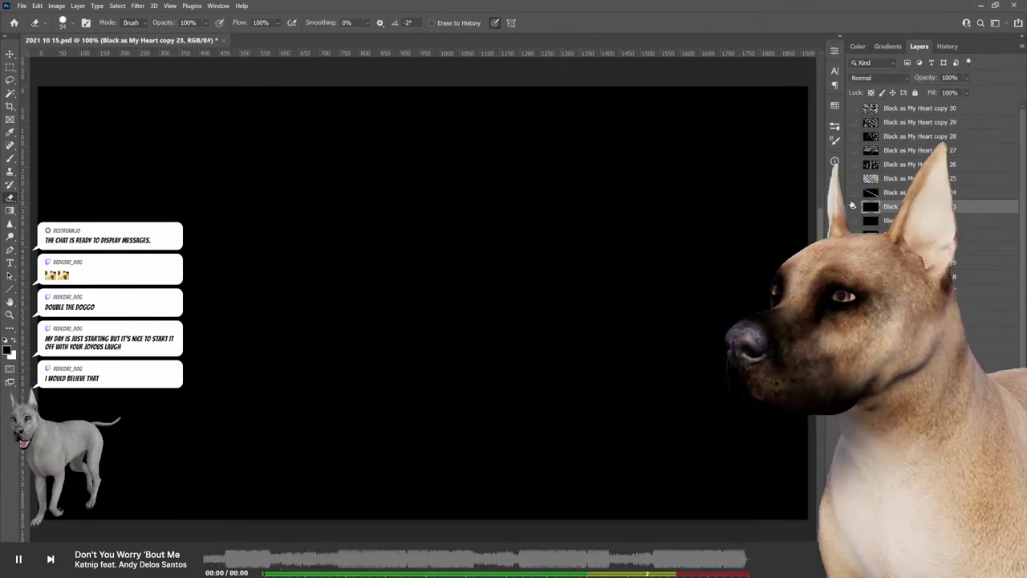
Set the brush size to 7 px in the brush preset picker
right_click(244, 116)
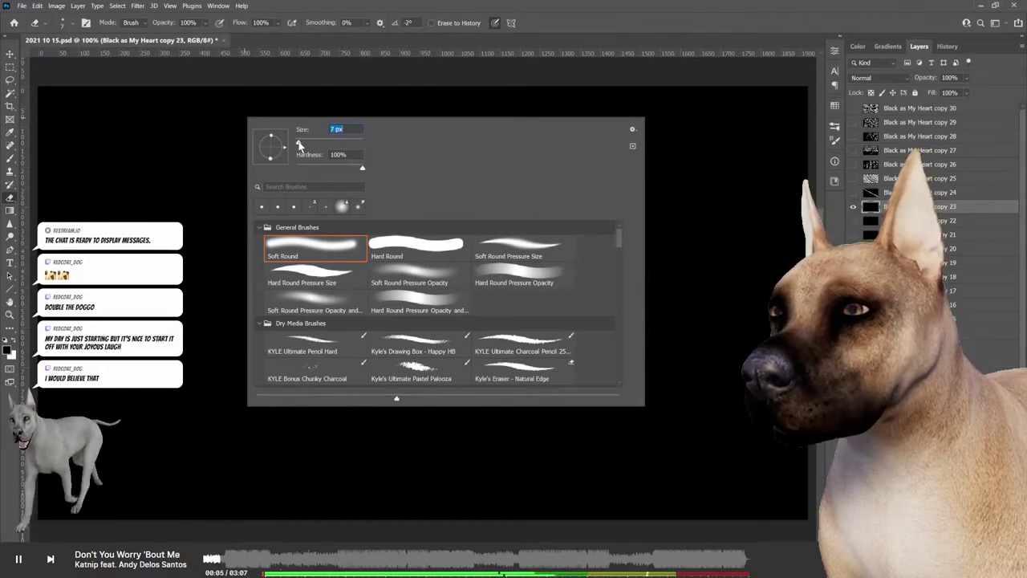
click(297, 74)
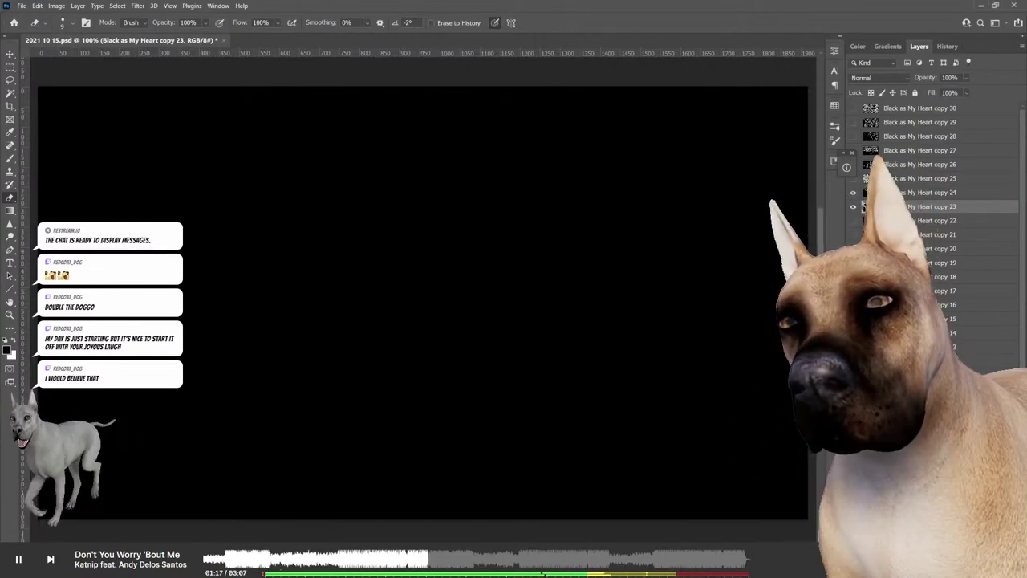
Cycle the layer selection, then restore an earlier Eraser state in History and undo once more
key(alt+bracketright)
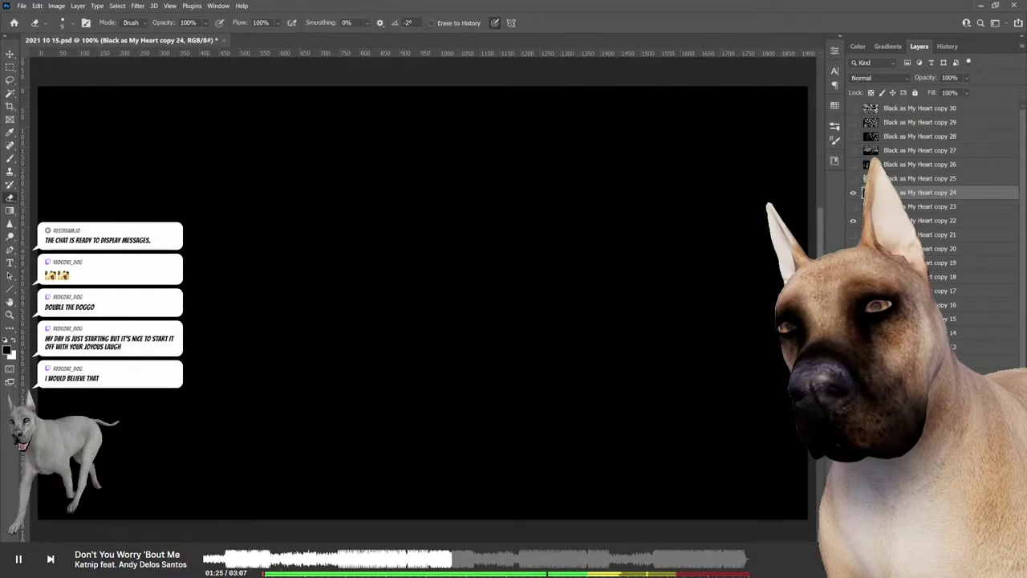
key(alt+bracketleft)
key(alt+bracketleft)
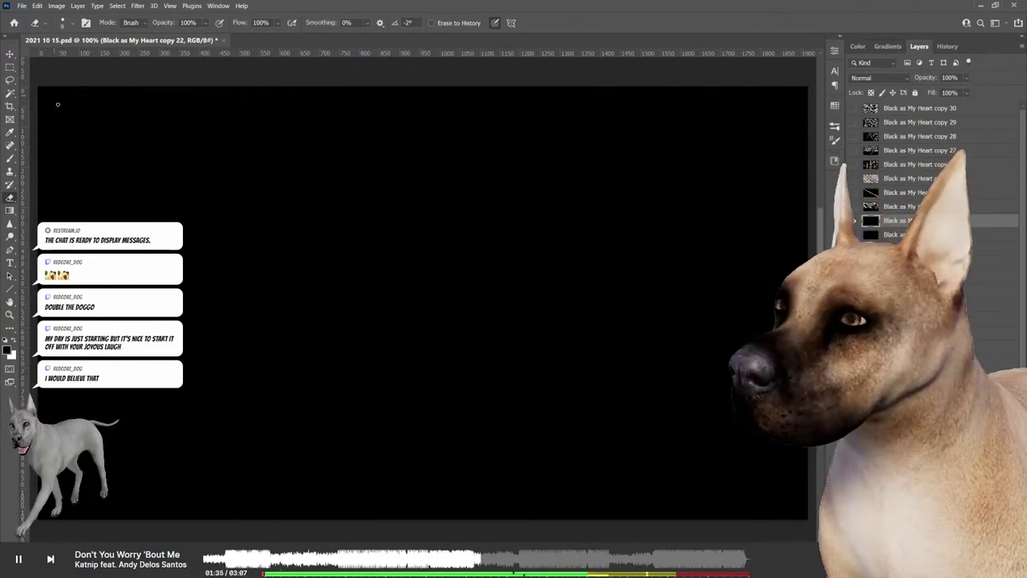
click(948, 47)
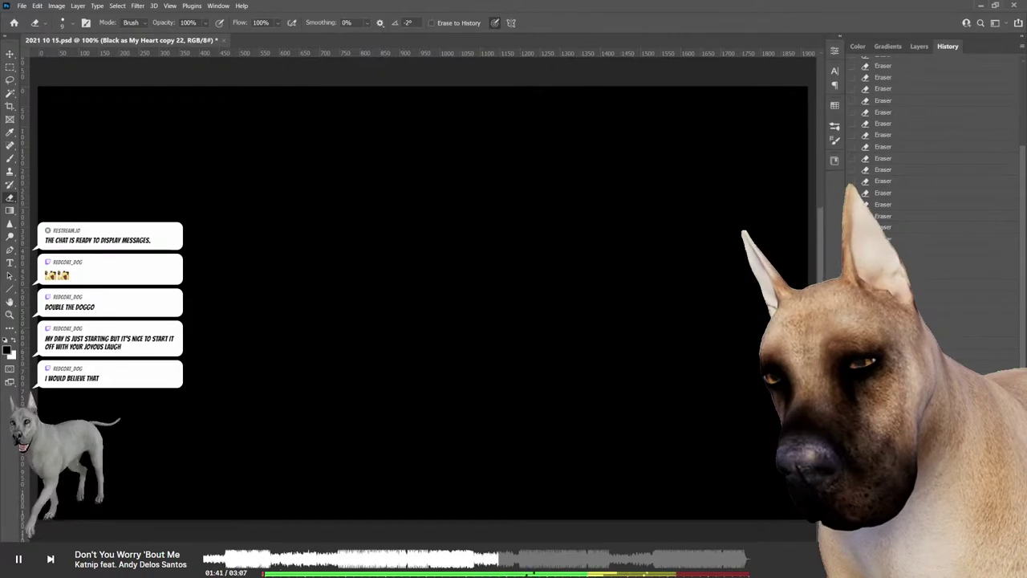
click(882, 158)
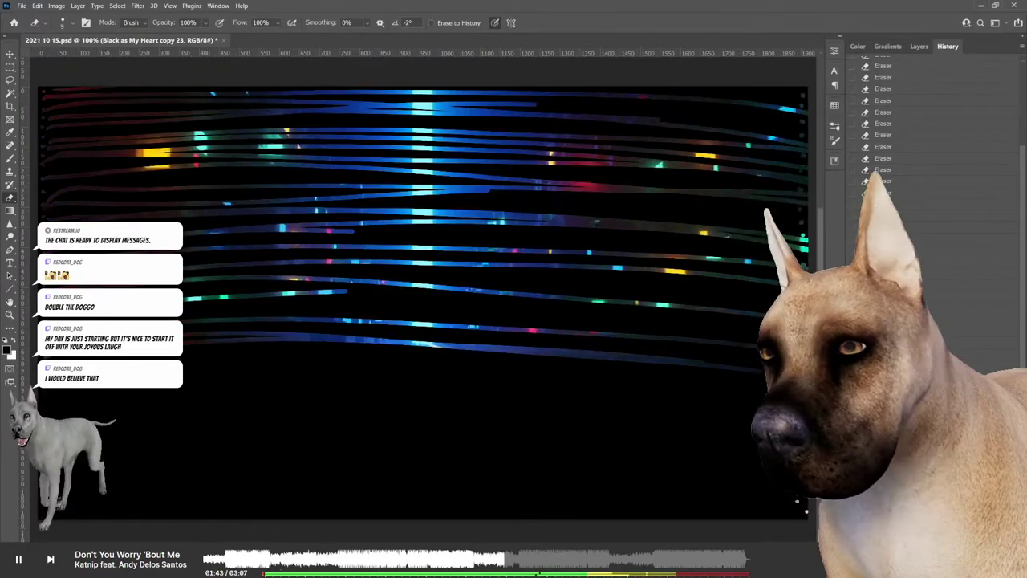
key(ctrl+z)
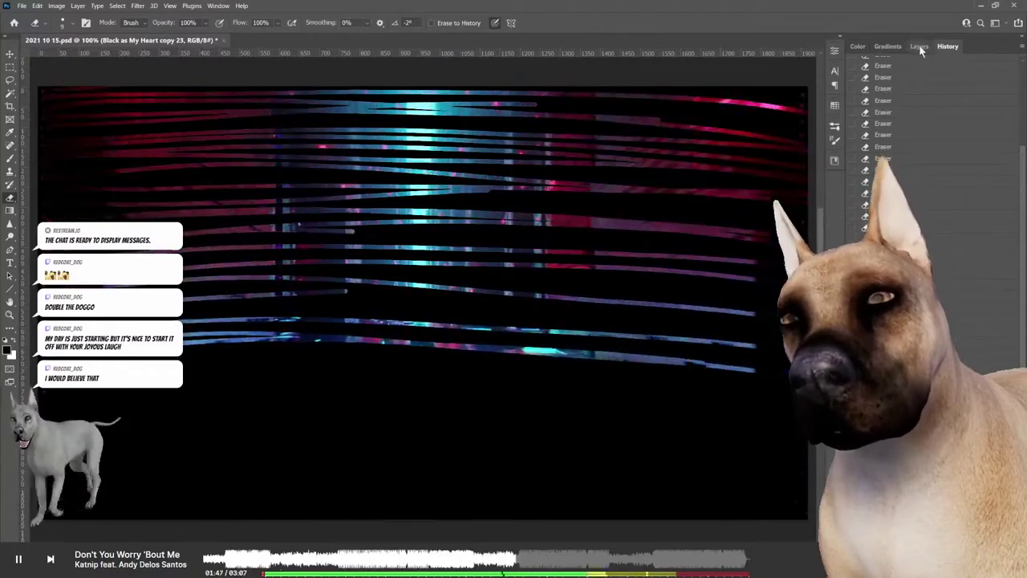
Switch from the History panel back to the Layers panel
click(919, 48)
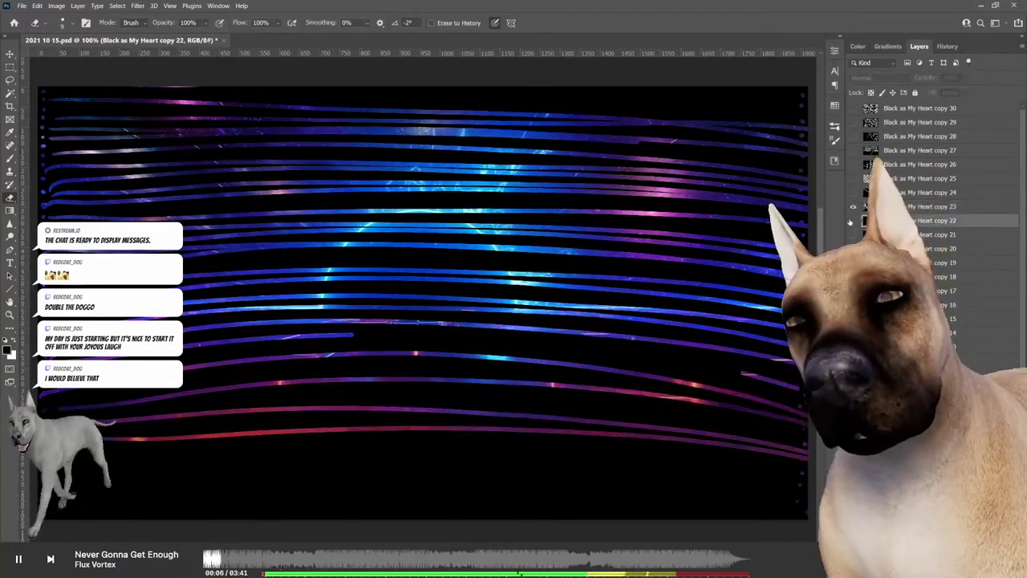
Select black layer copy 22, move down to copy 21, then make copy 20 active
click(853, 219)
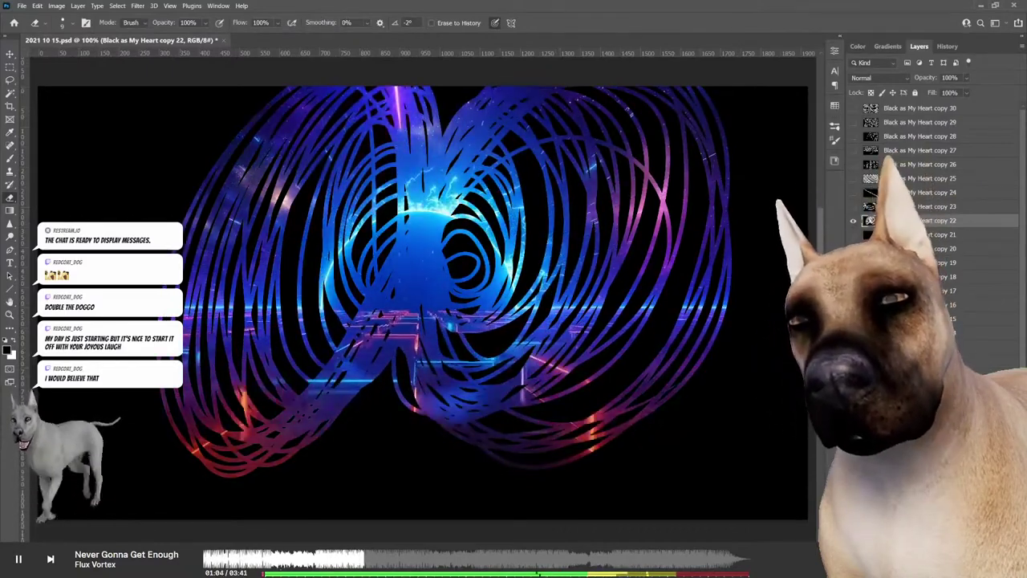
key(alt+bracketleft)
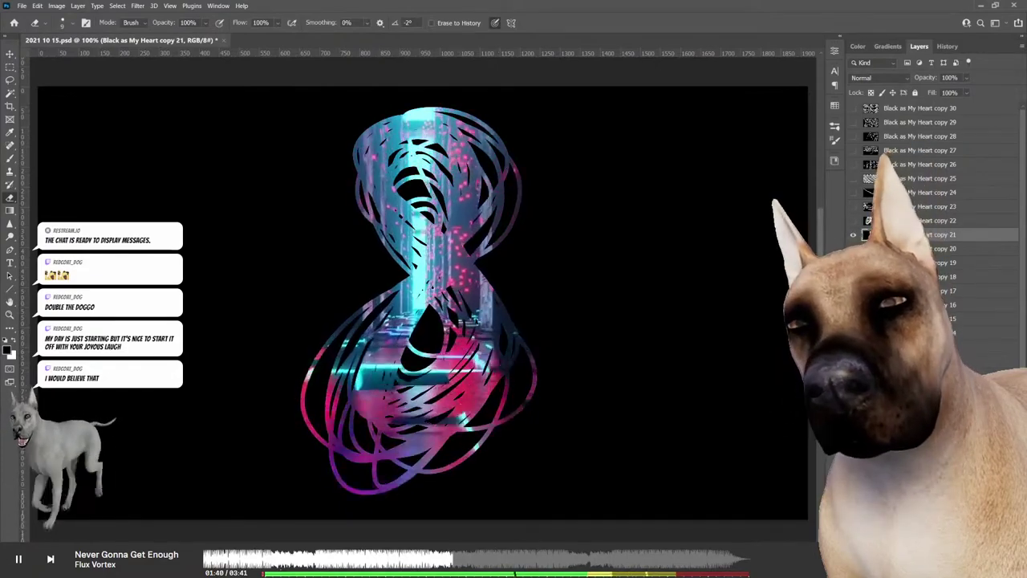
click(842, 241)
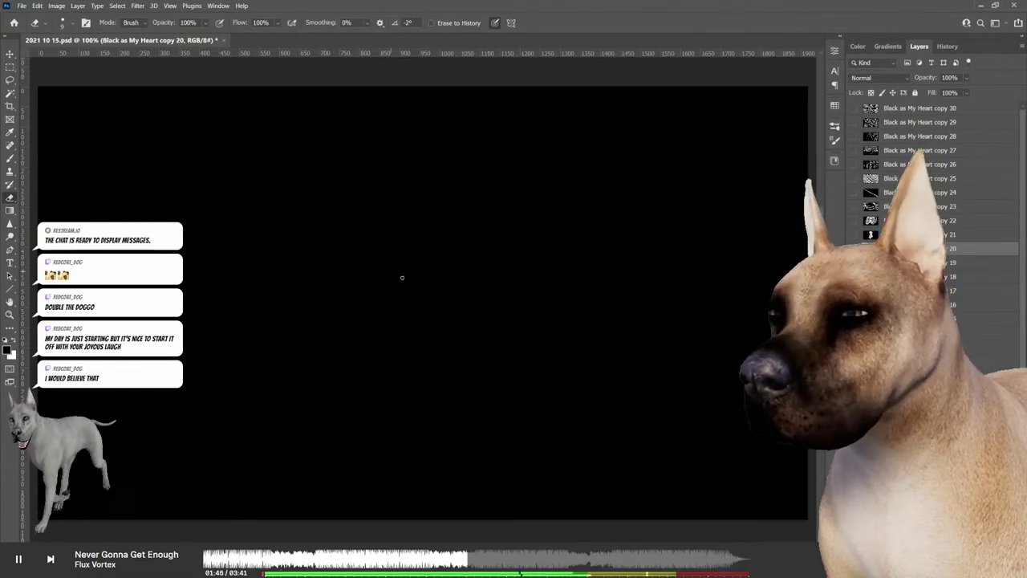
Brush looping cyan coil strokes near the canvas centre on the fresh black layer
mouse_move(401, 278)
mouse_down()
mouse_move(434, 242)
mouse_move(367, 318)
mouse_up()
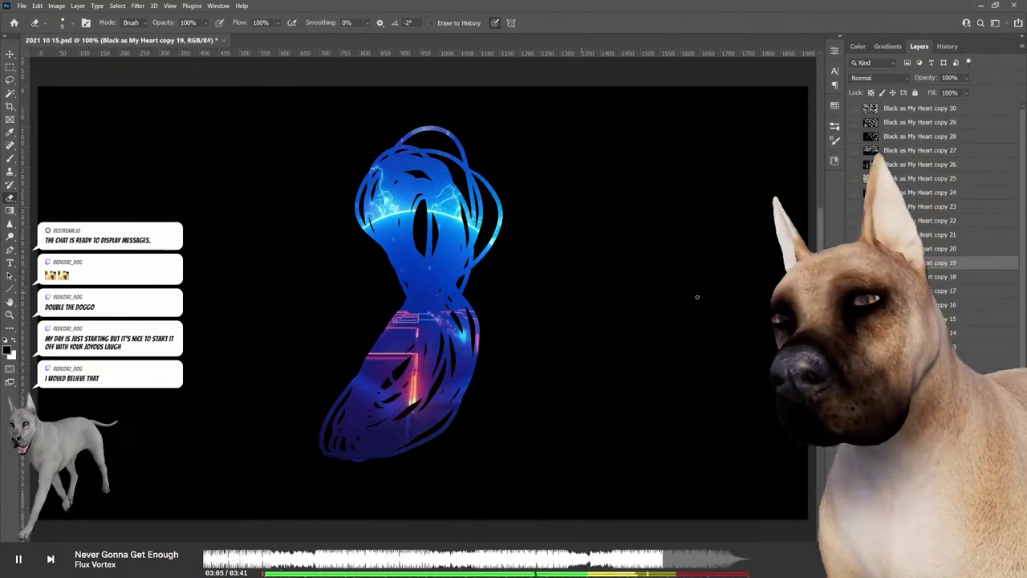
Move down to the next black layer, copy 18, for the pink-cyan coil
key(alt+bracketleft)
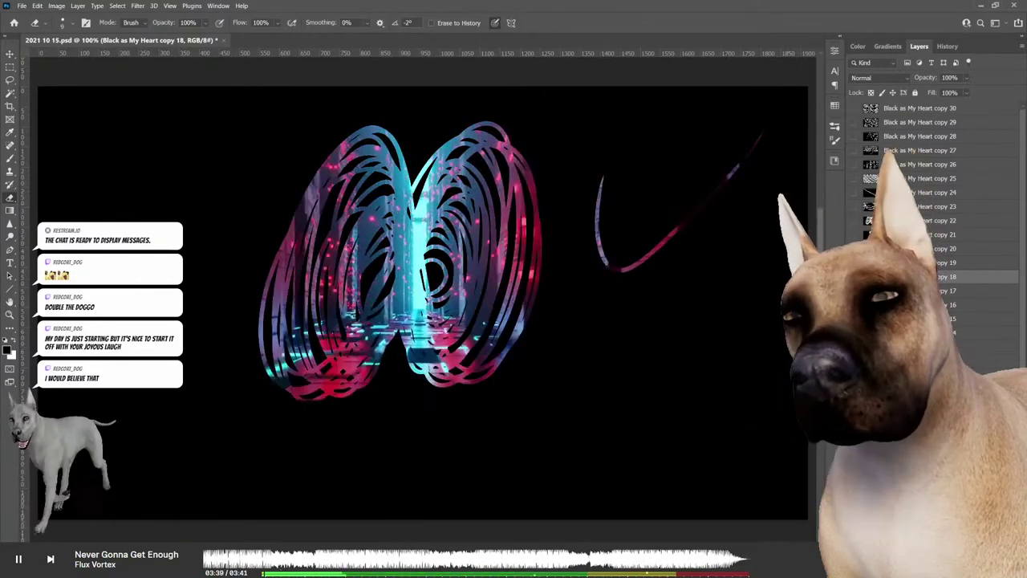
Move down to black layer copy 17 for the pie-slice illustration
key(alt+bracketleft)
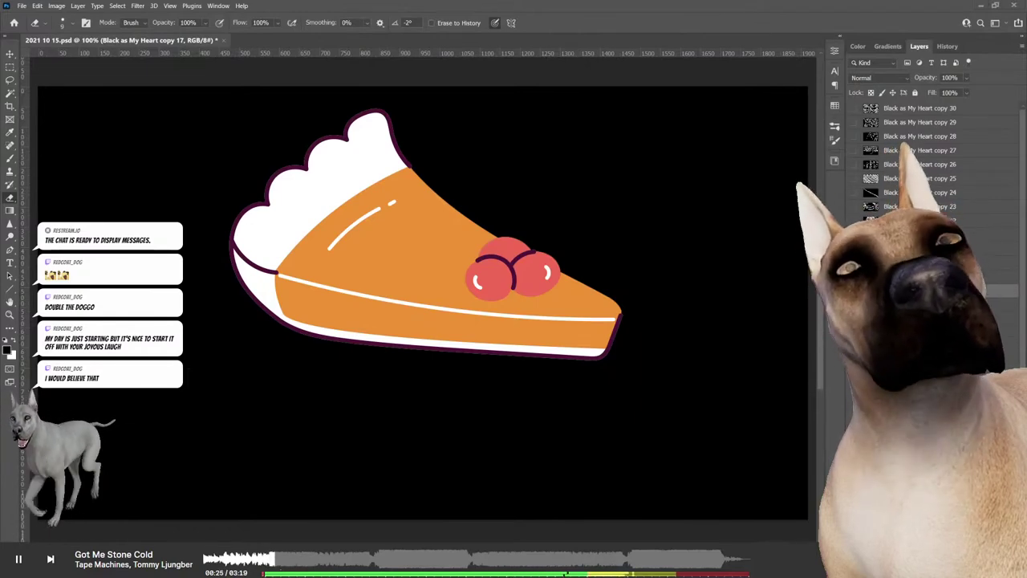
Clear the pie picture, trace its curved edge with a squiggle, and undo the long outline
key(Delete)
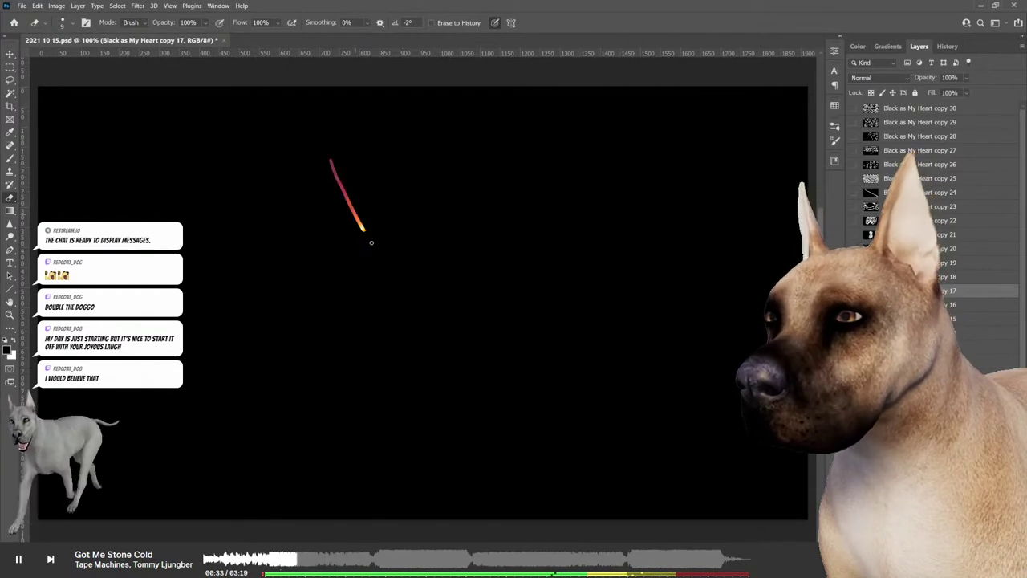
drag(371, 243, 512, 289)
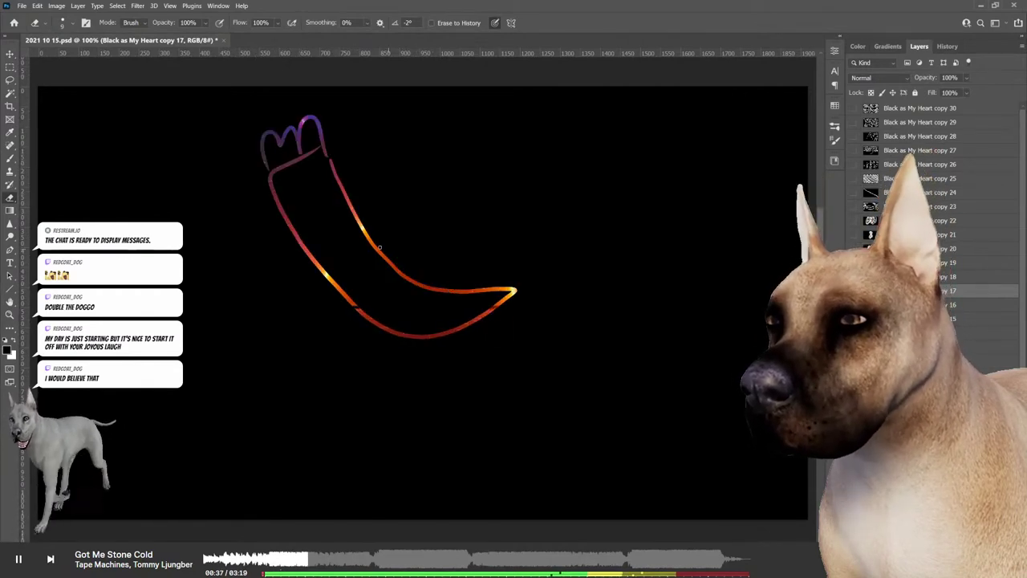
drag(379, 247, 411, 261)
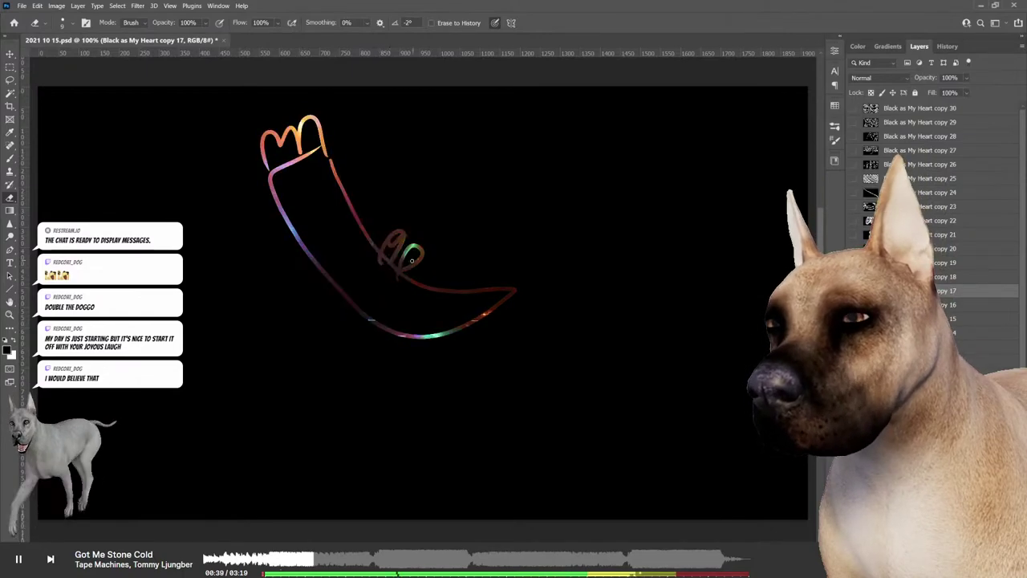
mouse_move(512, 295)
mouse_down()
mouse_move(495, 380)
mouse_move(292, 133)
mouse_up()
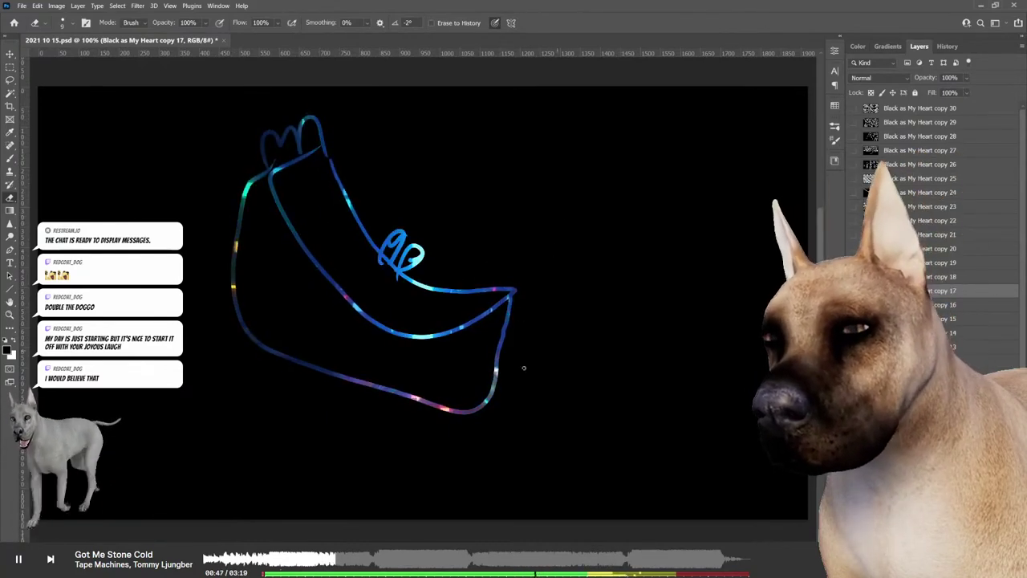
key(ctrl+z)
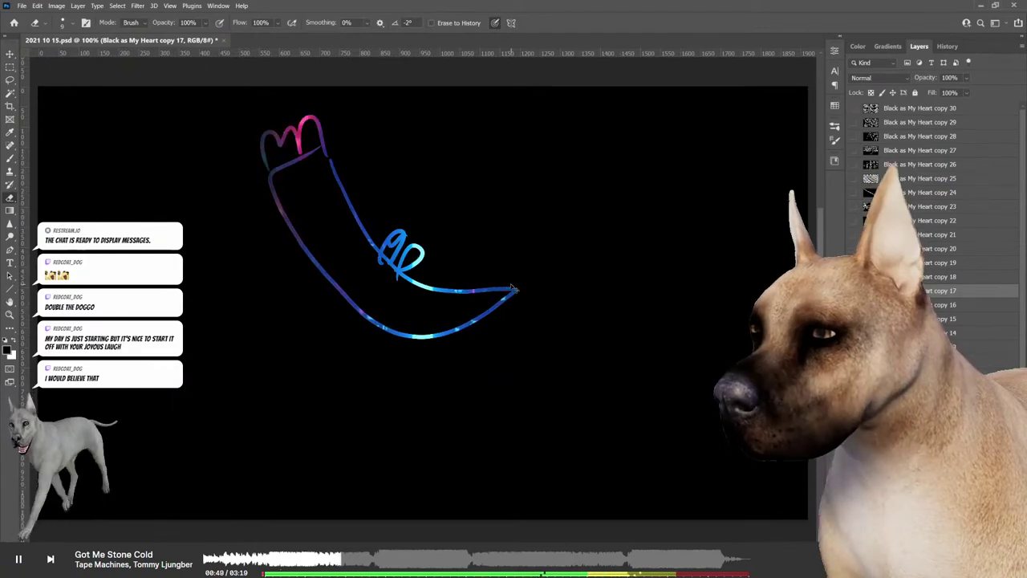
Undo the leftover strokes, add a squiggle to the first slice, and outline a second slice
key(ctrl+z)
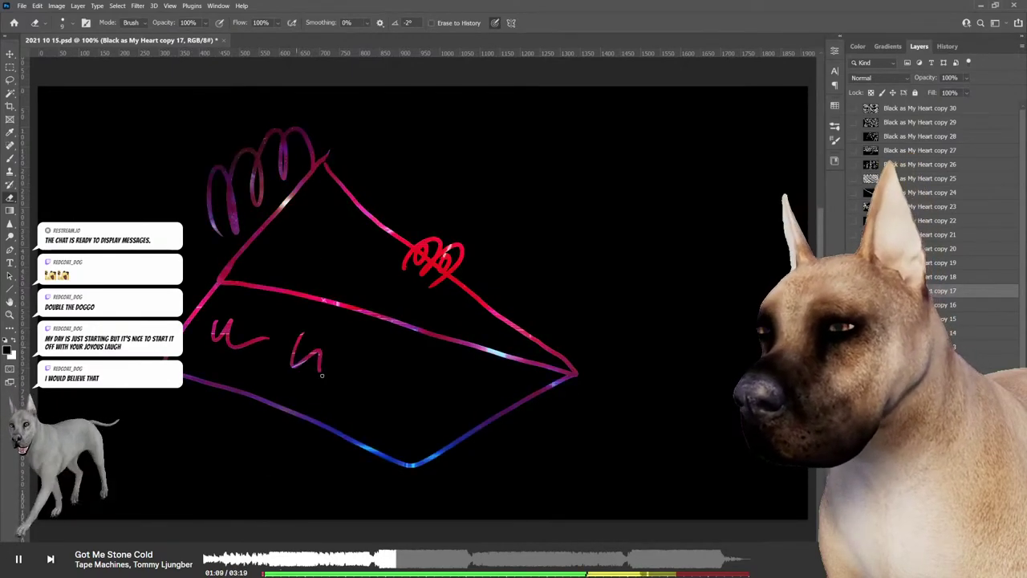
drag(466, 396, 503, 382)
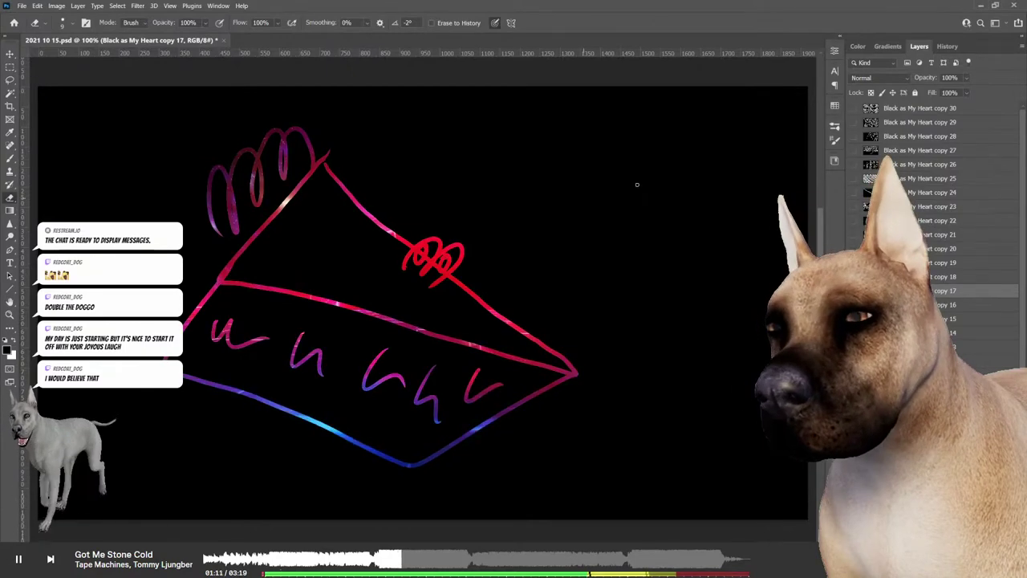
drag(594, 117, 640, 191)
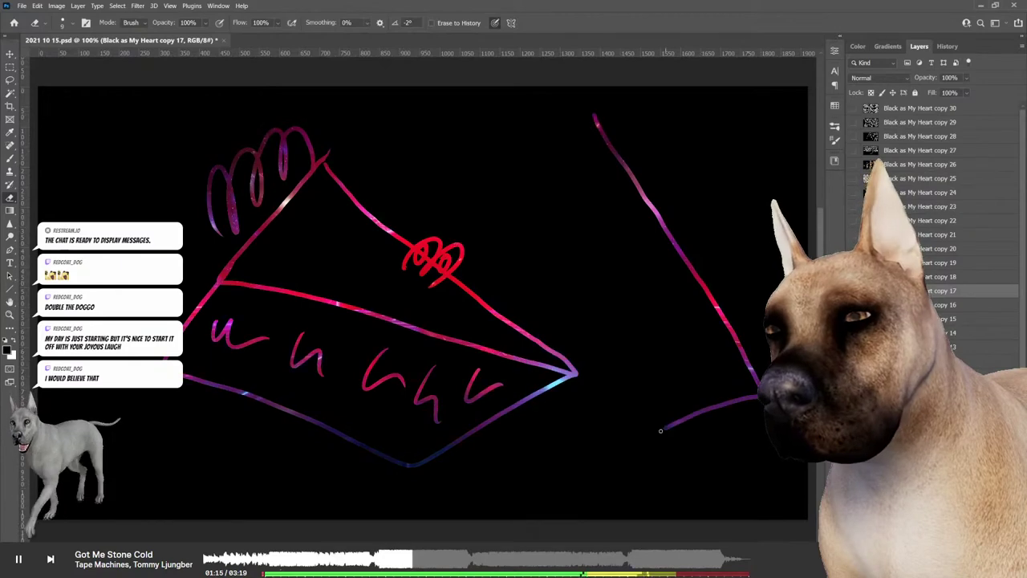
drag(621, 393, 488, 223)
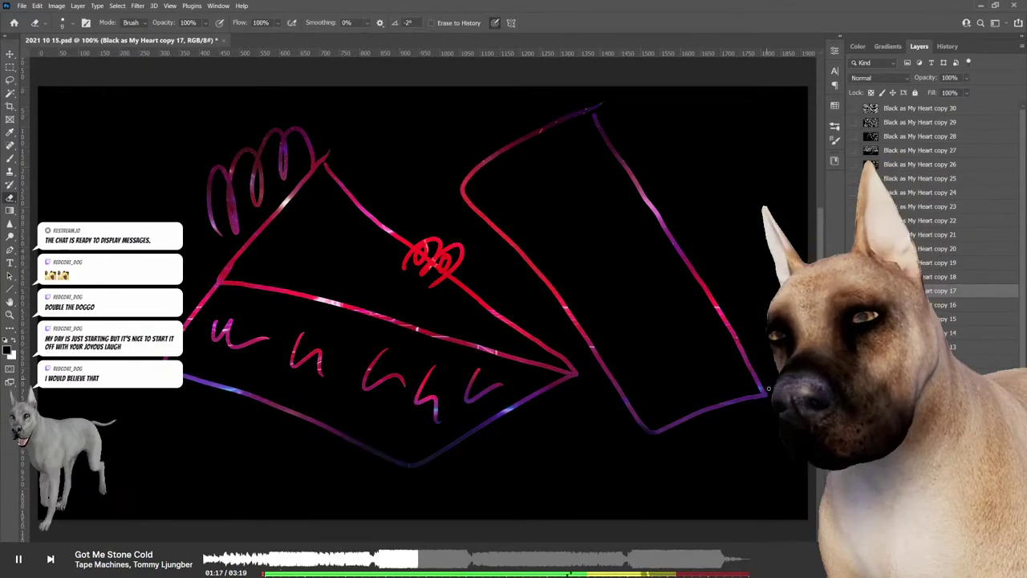
mouse_move(766, 393)
mouse_down()
mouse_move(767, 141)
mouse_move(700, 100)
mouse_move(601, 103)
mouse_up()
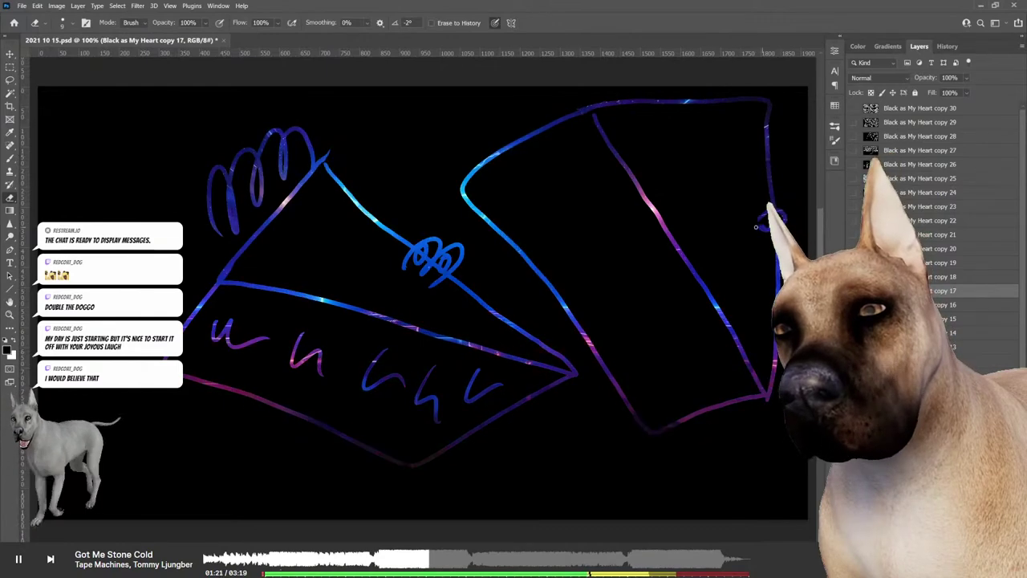
Decorate the second slice with an edge coil, three inner squiggles and looping top strokes
drag(767, 213, 762, 236)
drag(529, 159, 550, 186)
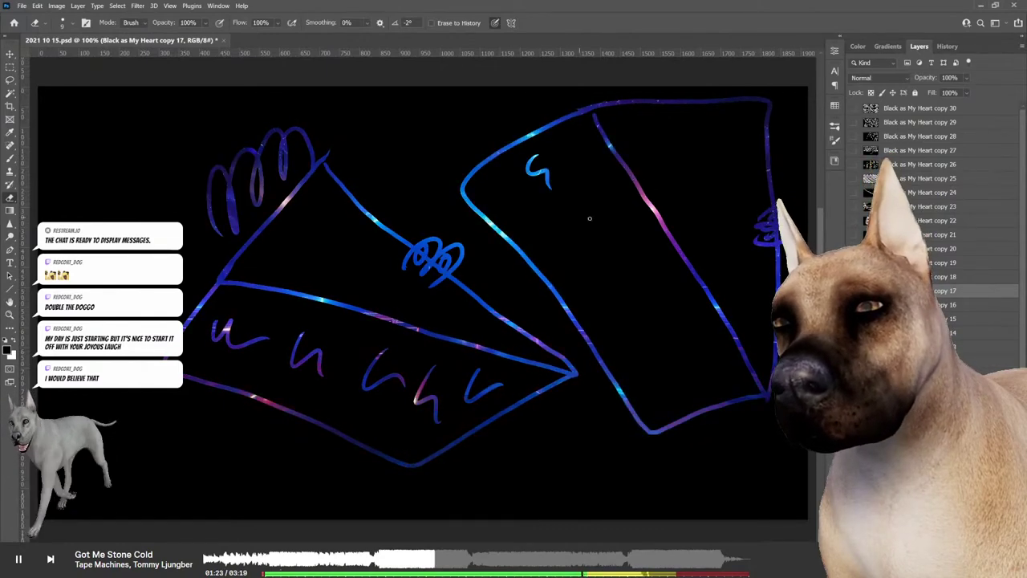
drag(579, 219, 598, 245)
drag(619, 277, 674, 373)
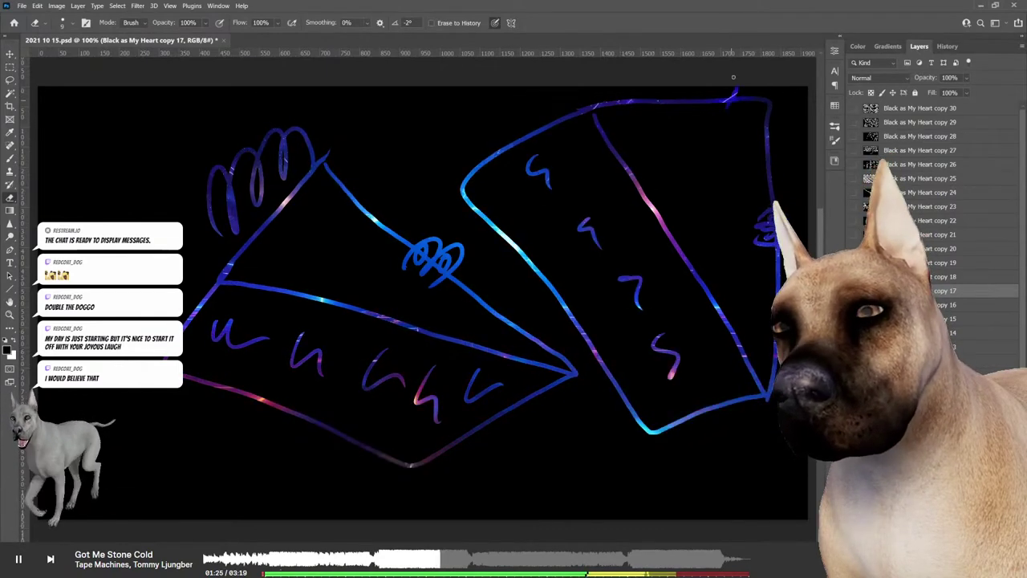
drag(742, 93, 556, 122)
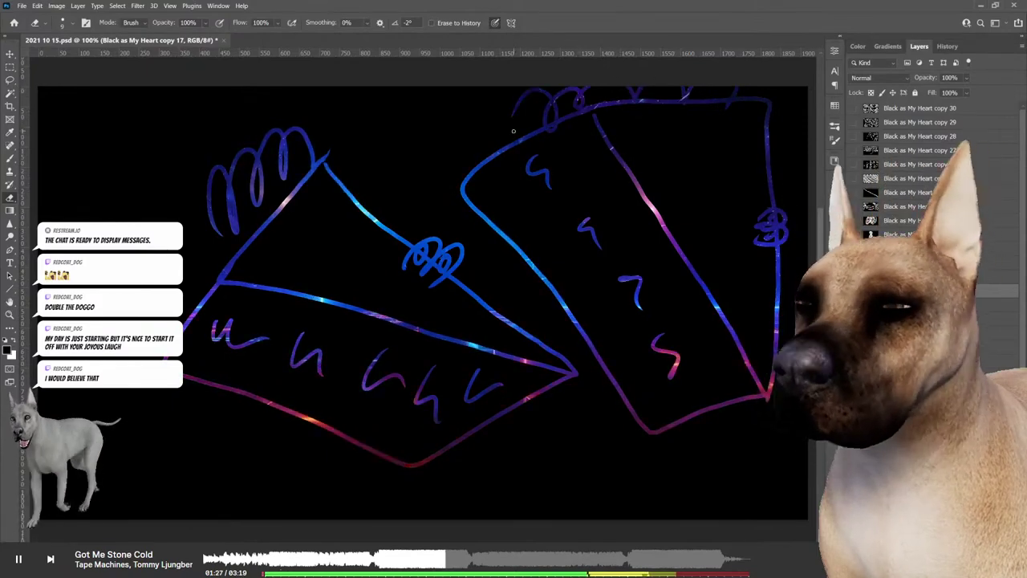
drag(577, 157, 634, 184)
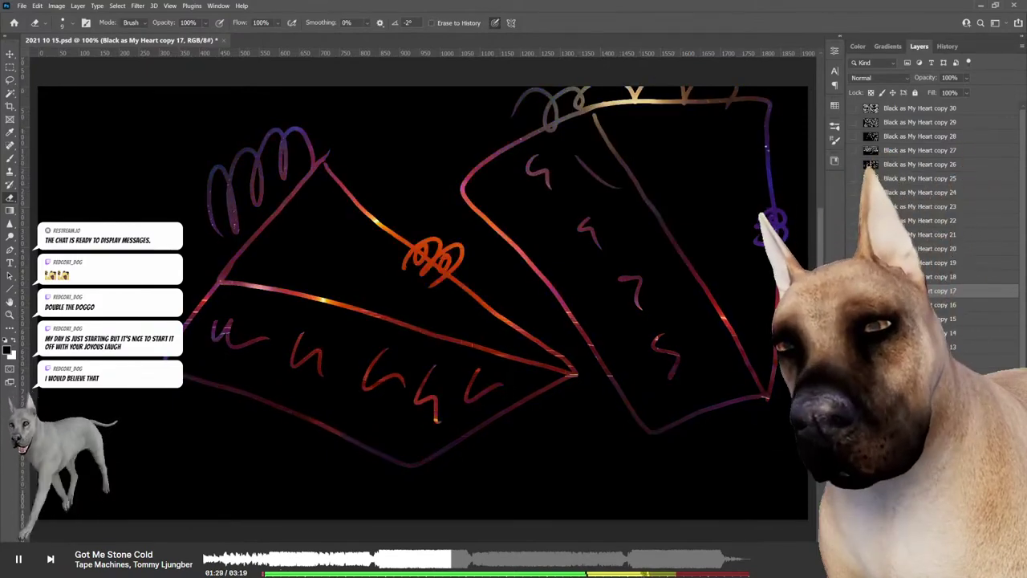
key(alt+bracketleft)
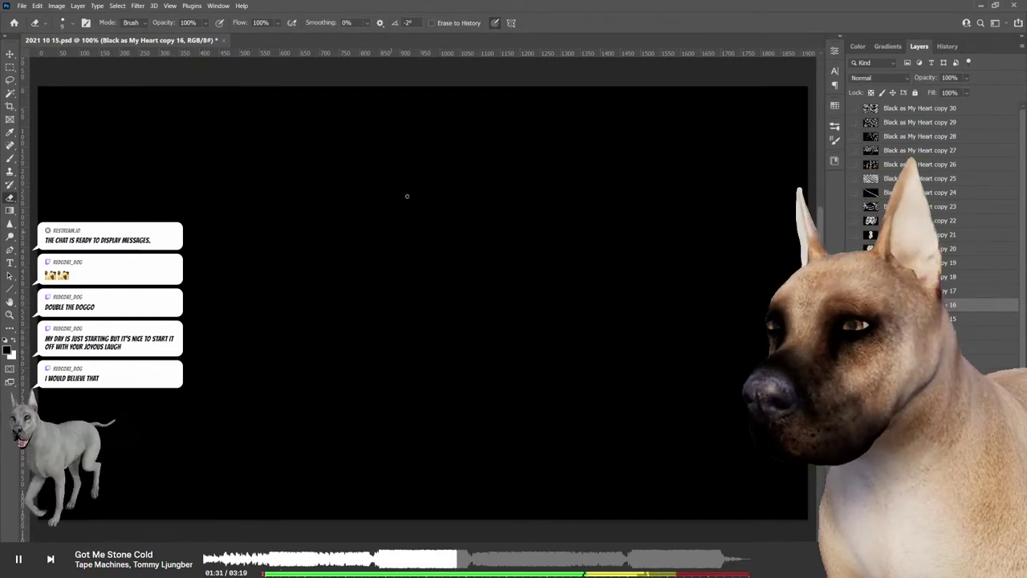
Outline a glowing pie slice on copy 16 and fill it with small squiggles
drag(355, 169, 486, 296)
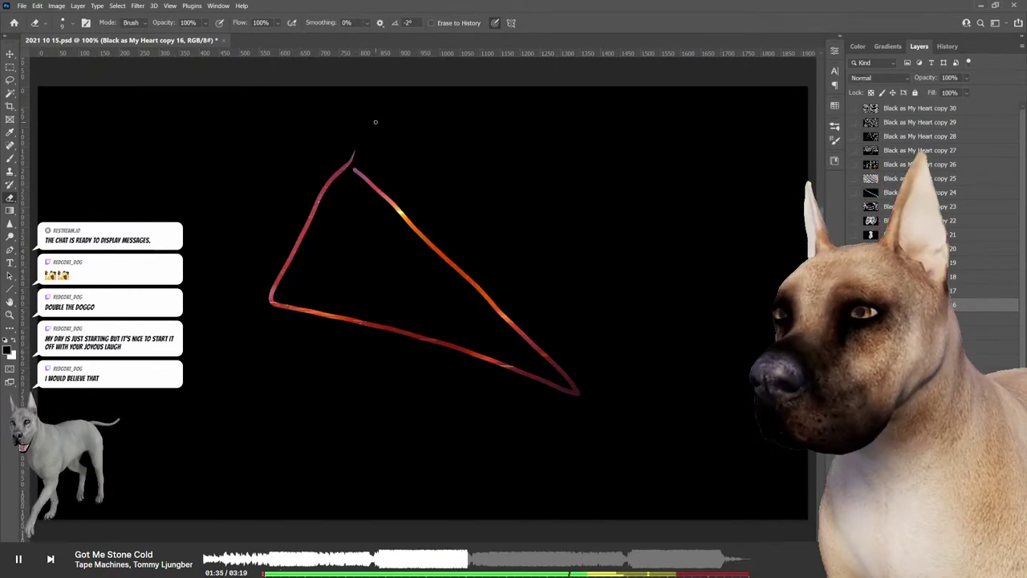
mouse_move(581, 404)
mouse_down()
mouse_move(249, 337)
mouse_move(270, 305)
mouse_up()
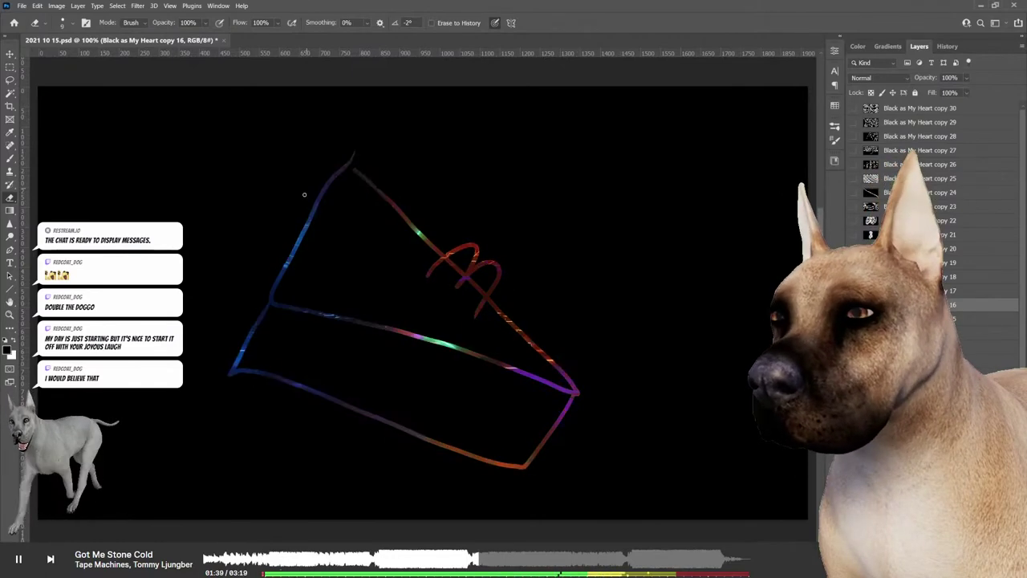
drag(298, 215, 359, 115)
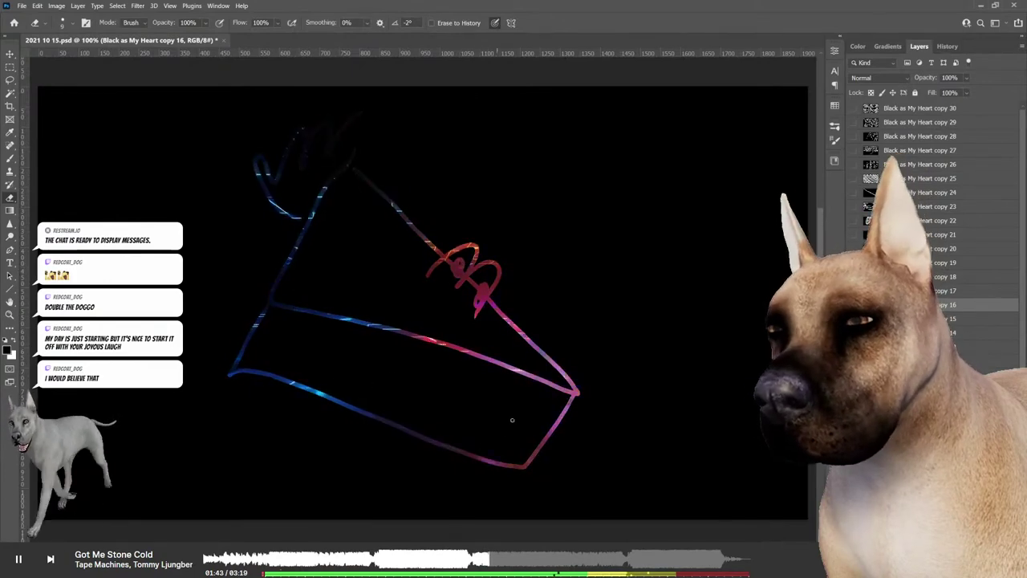
drag(494, 411, 510, 414)
drag(393, 370, 434, 384)
drag(265, 333, 329, 344)
drag(319, 272, 405, 294)
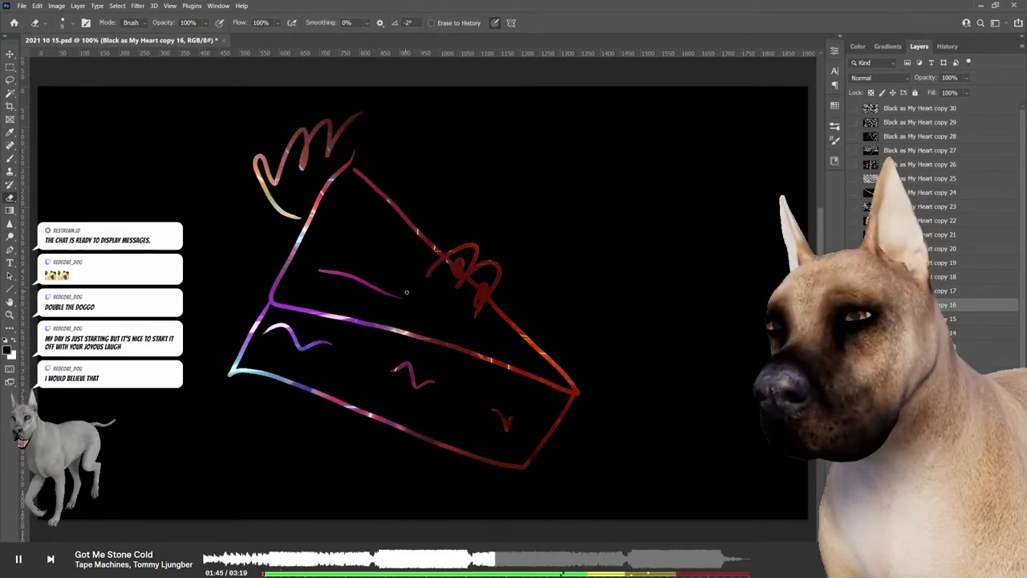
Draw a second pie slice on the right with a rounded crust and small loop
drag(658, 140, 684, 234)
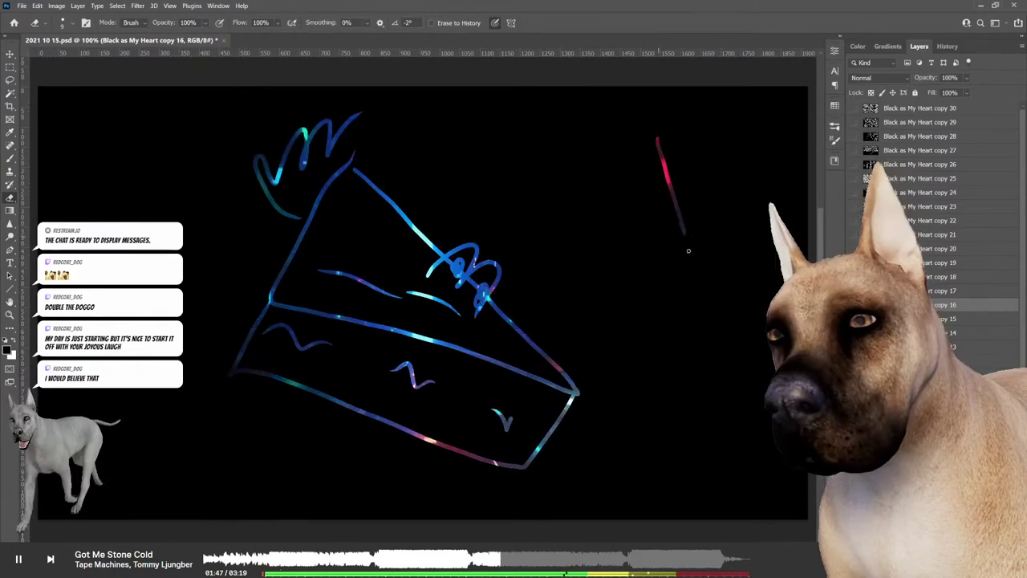
drag(726, 389, 585, 321)
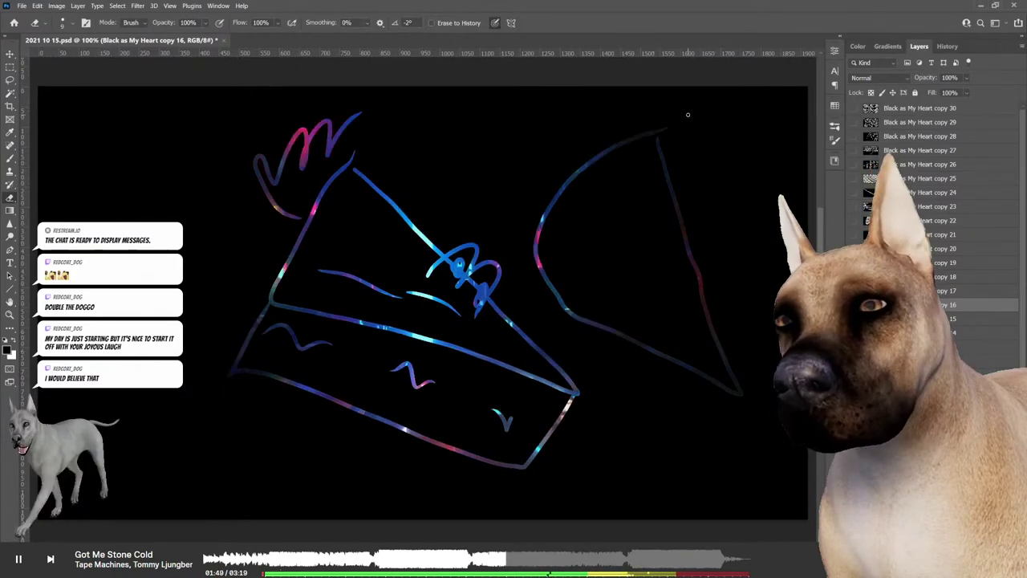
drag(746, 394, 660, 134)
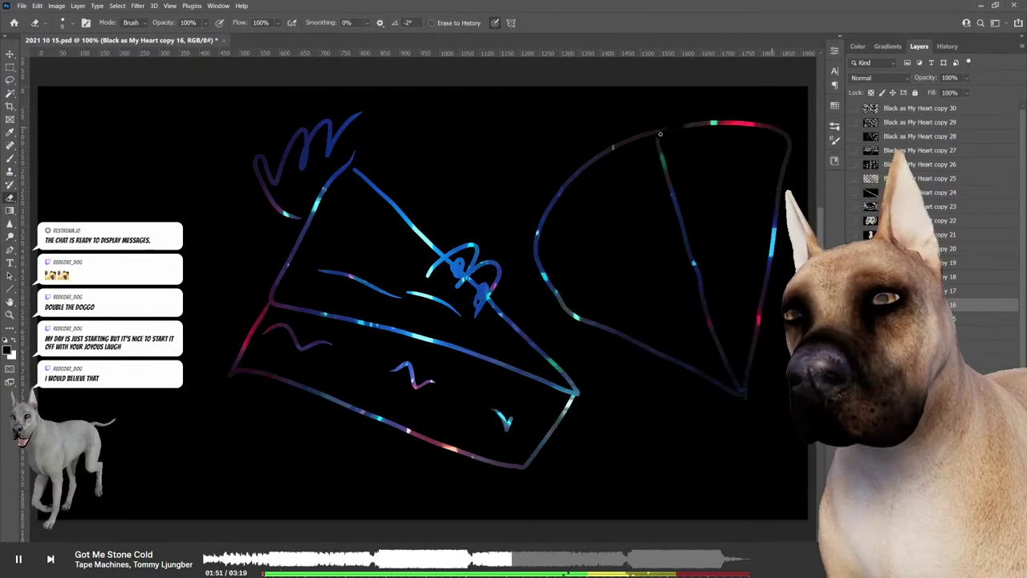
mouse_move(766, 249)
mouse_down()
mouse_move(750, 268)
mouse_move(758, 309)
mouse_up()
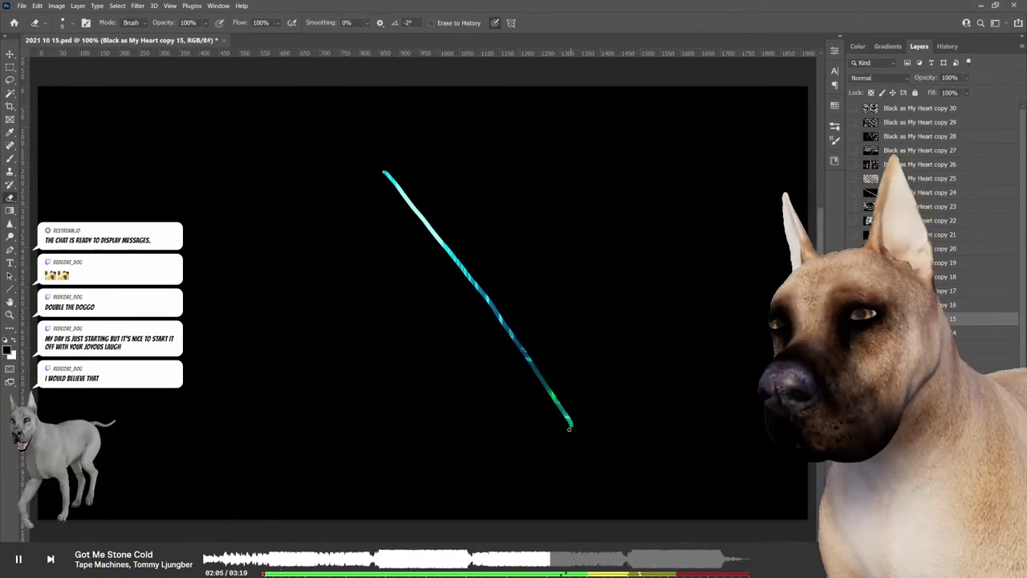
Extend the first slice's bottom outline, add u-shaped squiggles and a coil at its tip
drag(569, 428, 434, 377)
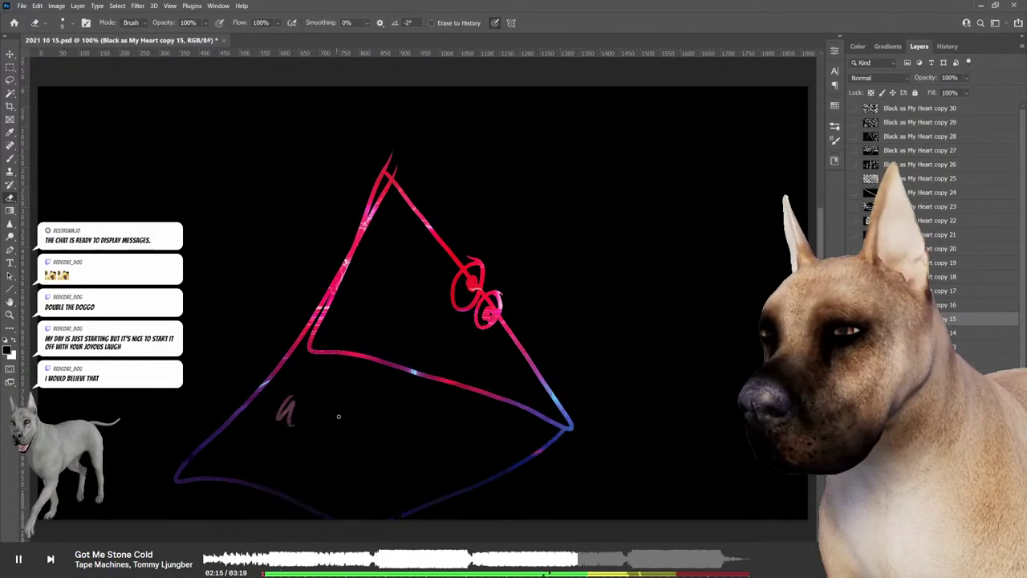
drag(420, 478, 438, 479)
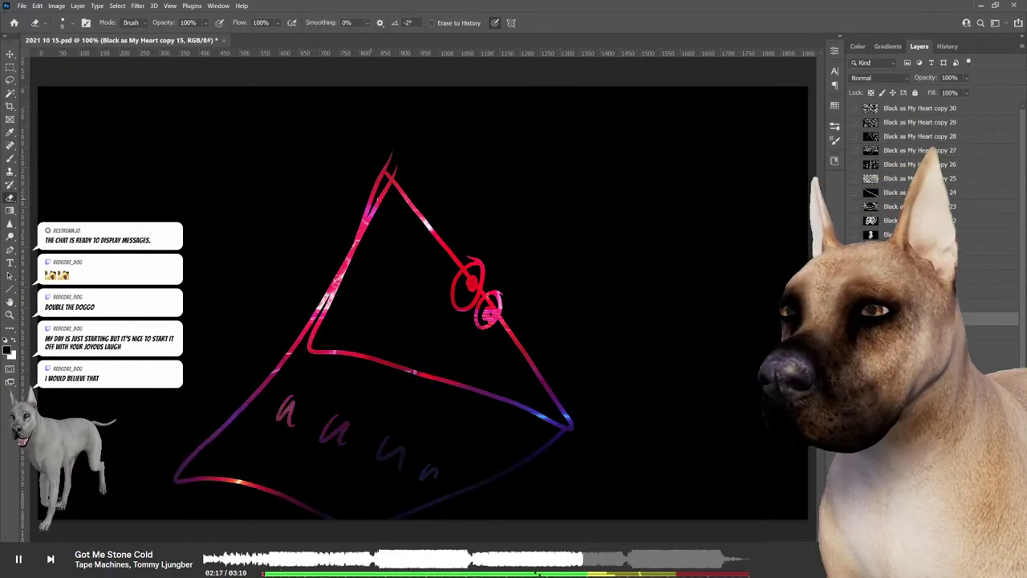
mouse_move(391, 178)
mouse_down()
mouse_move(350, 199)
mouse_move(335, 268)
mouse_up()
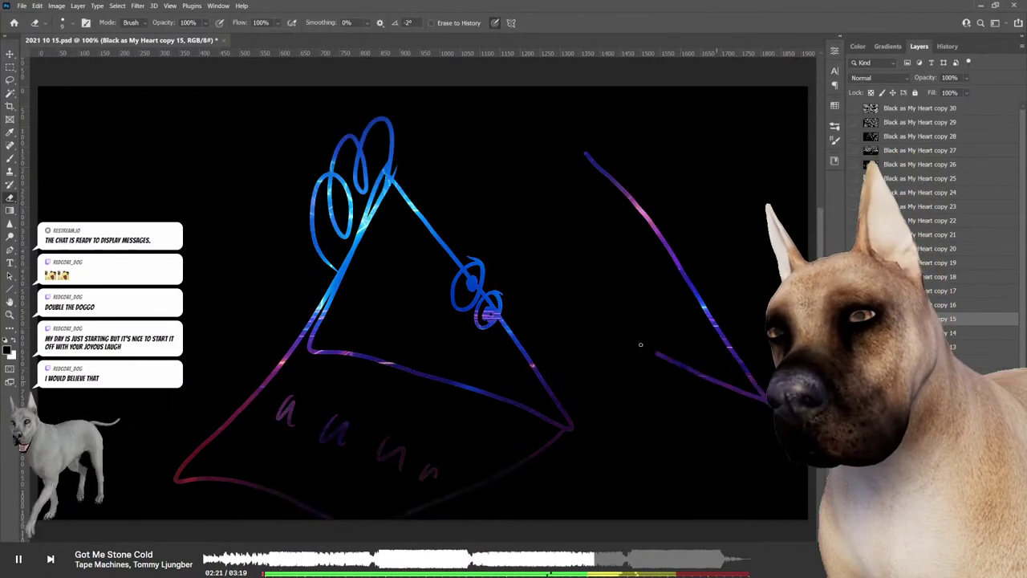
Draw an overlapping second slice with a double loop, looping crust and small squiggle
mouse_move(763, 392)
mouse_down()
mouse_move(516, 269)
mouse_move(594, 153)
mouse_up()
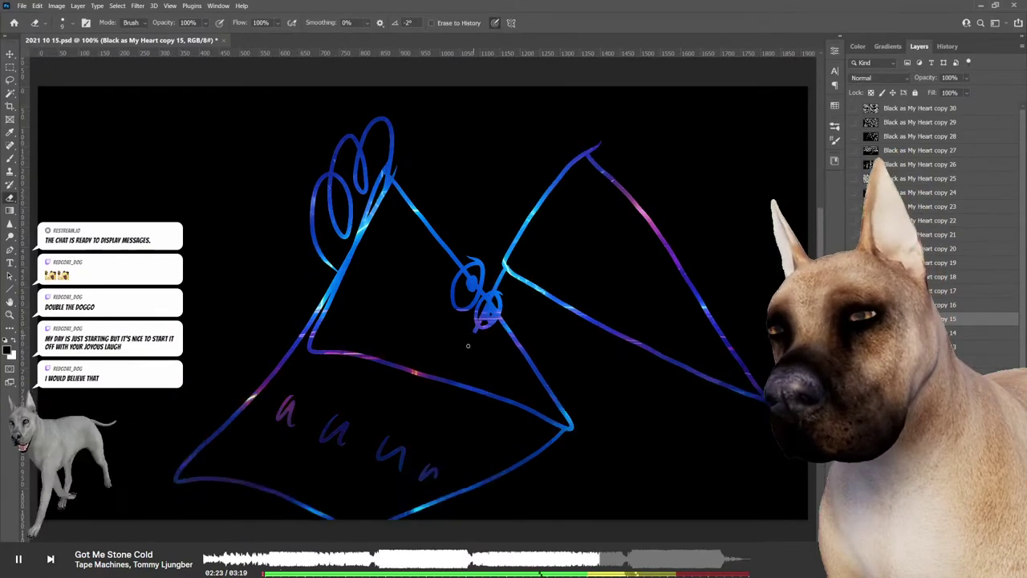
mouse_move(482, 317)
mouse_down()
mouse_move(570, 429)
mouse_move(751, 514)
mouse_move(769, 425)
mouse_up()
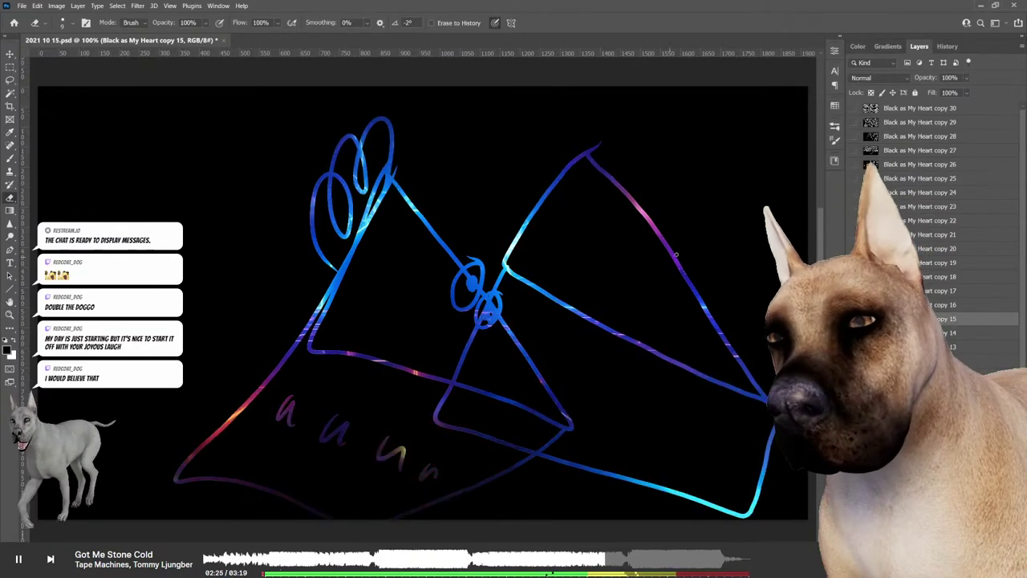
drag(670, 244, 687, 289)
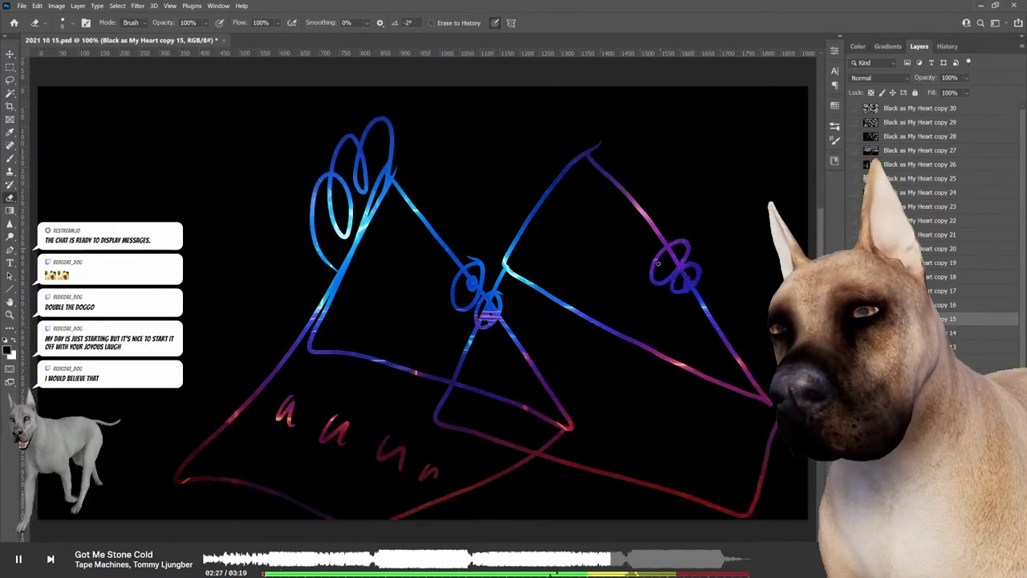
mouse_move(536, 205)
mouse_down()
mouse_move(517, 121)
mouse_move(594, 100)
mouse_move(622, 137)
mouse_move(634, 122)
mouse_move(640, 149)
mouse_up()
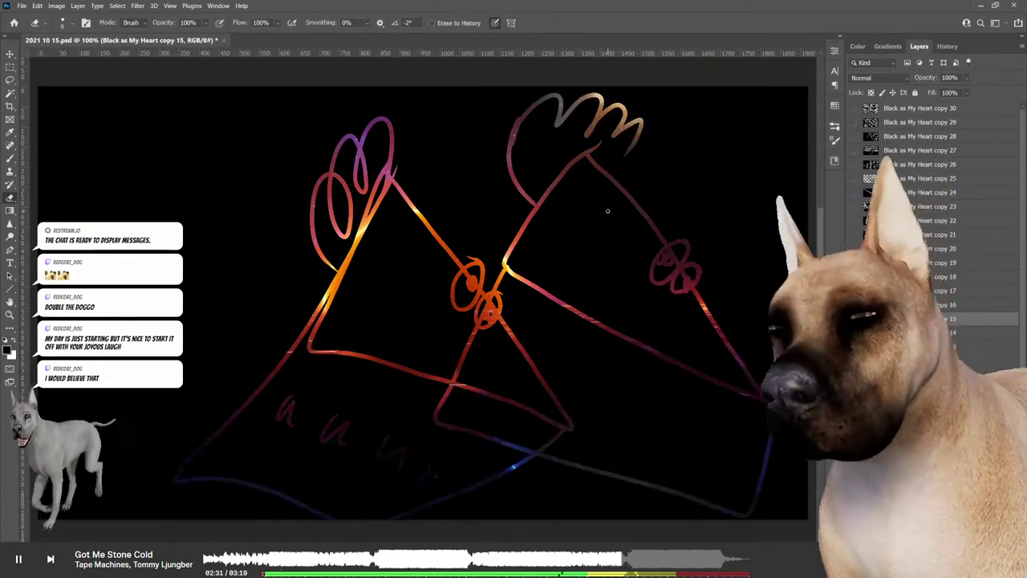
drag(603, 402, 640, 434)
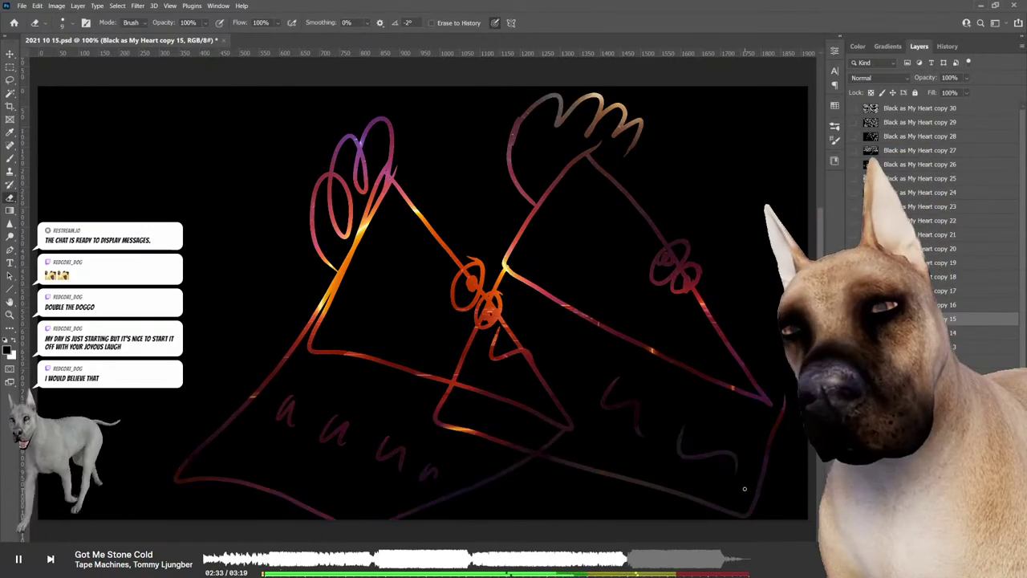
Hide copy 15 and draw a pie slice with zigzag squiggles and a tip coil
key(alt+BackSpace)
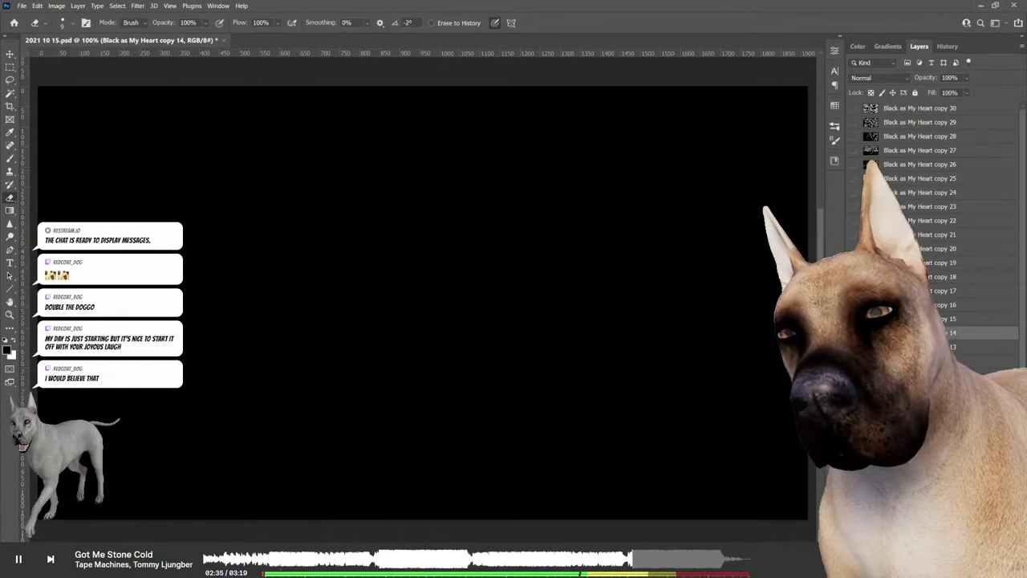
drag(419, 150, 580, 365)
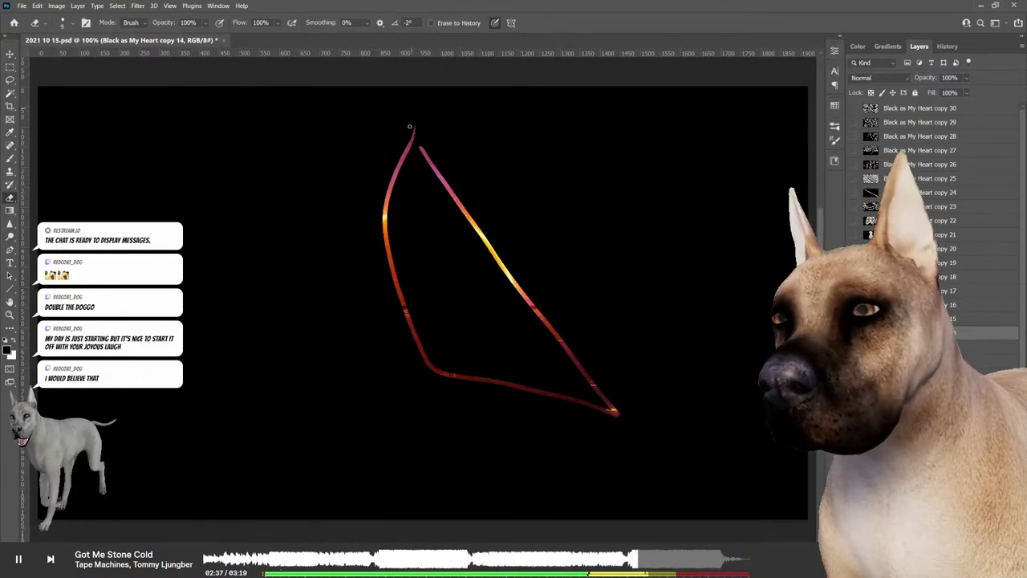
drag(409, 126, 644, 414)
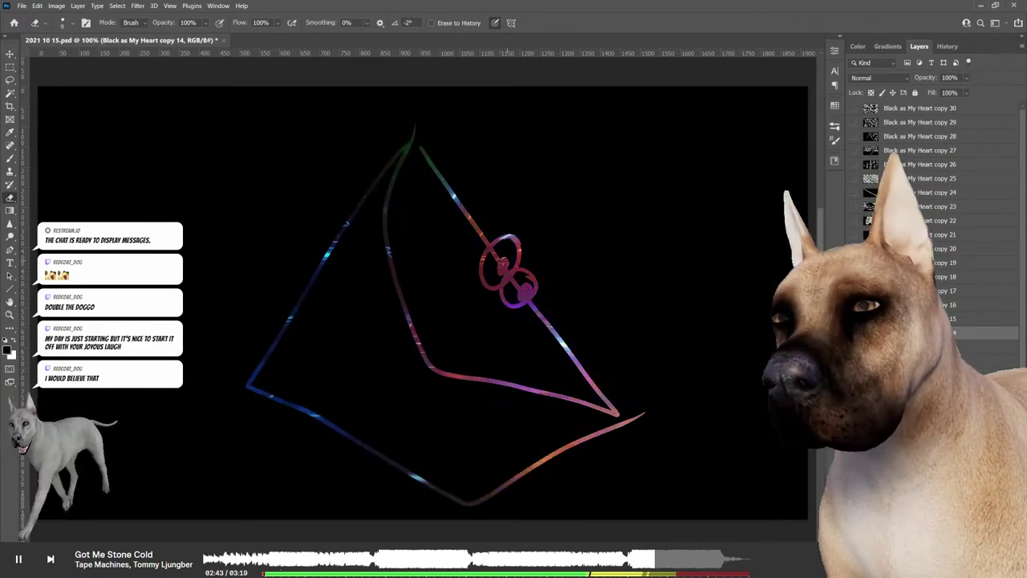
drag(321, 293, 313, 337)
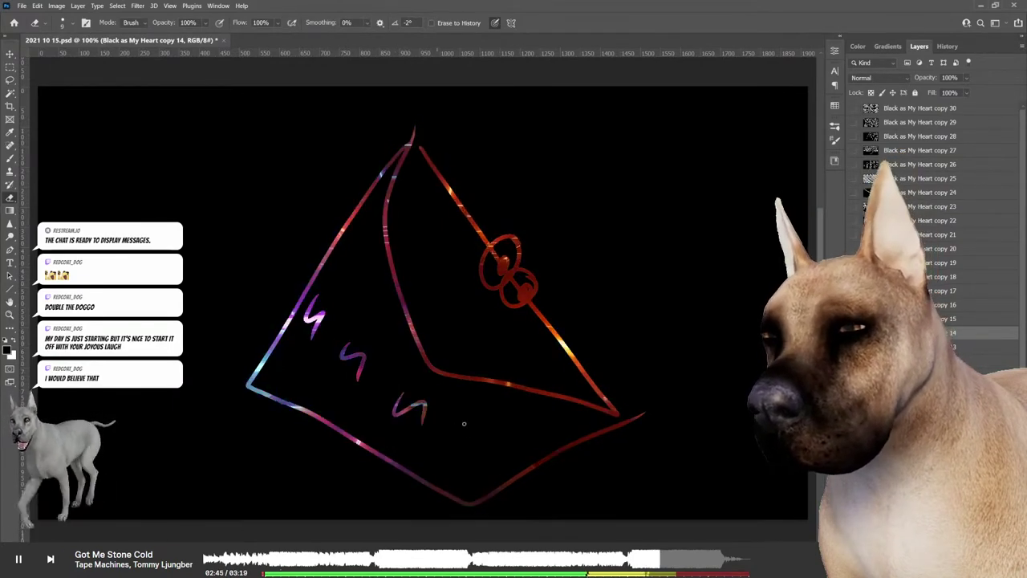
mouse_move(345, 157)
mouse_down()
mouse_move(357, 193)
mouse_move(394, 144)
mouse_up()
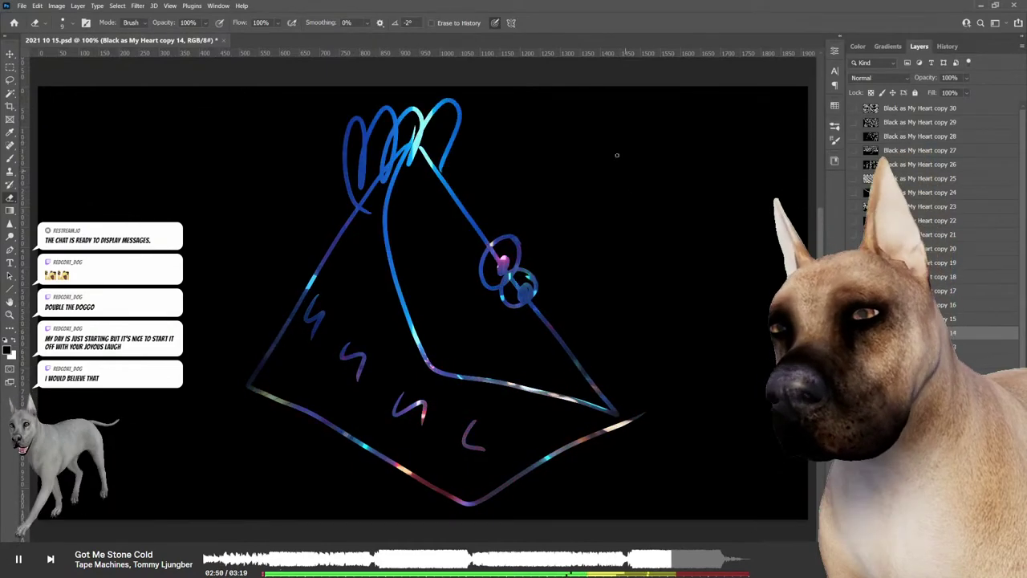
Outline a second slice on the right and begin a third at the left edge
drag(618, 138, 648, 194)
drag(747, 426, 551, 234)
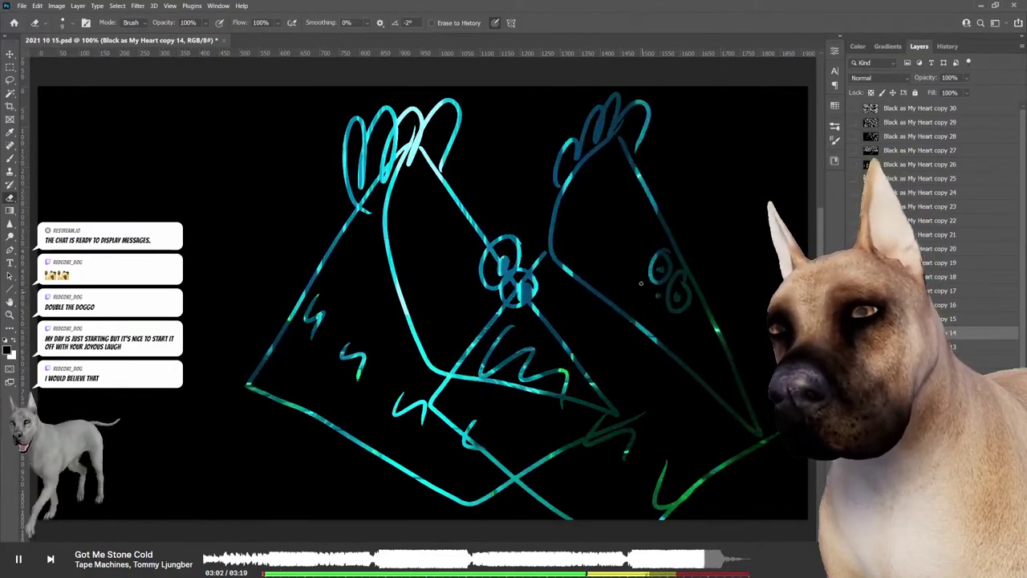
mouse_move(133, 119)
mouse_down()
mouse_move(240, 401)
mouse_move(119, 491)
mouse_move(189, 237)
mouse_up()
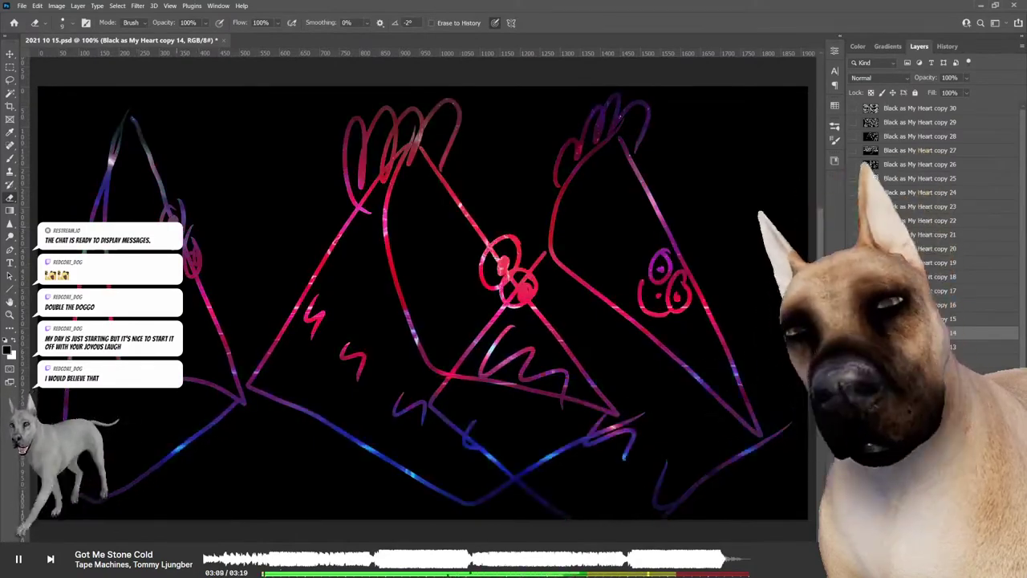
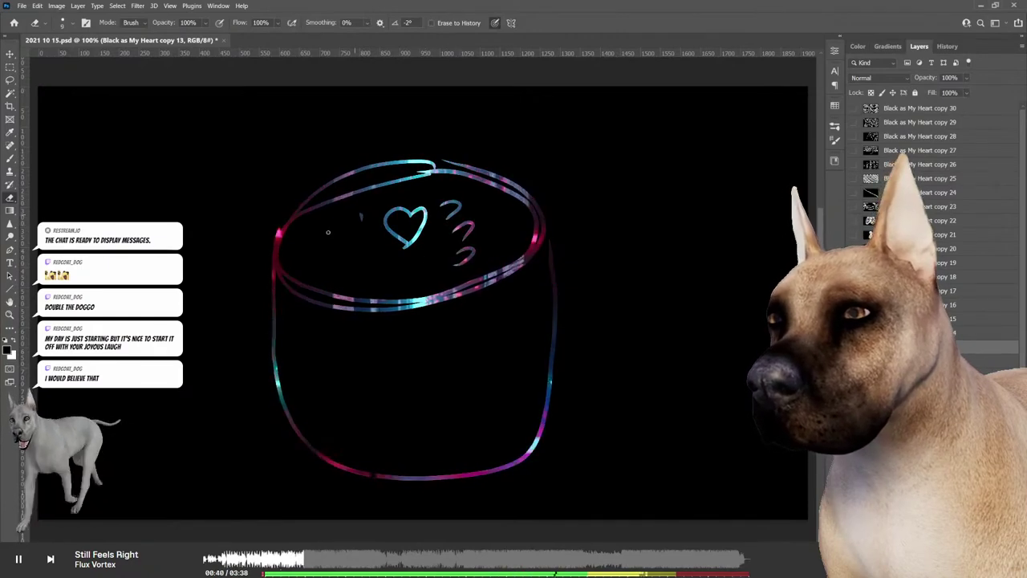
Give the first mug a right-side handle and wavy liquid lines inside the cup
drag(554, 293, 554, 374)
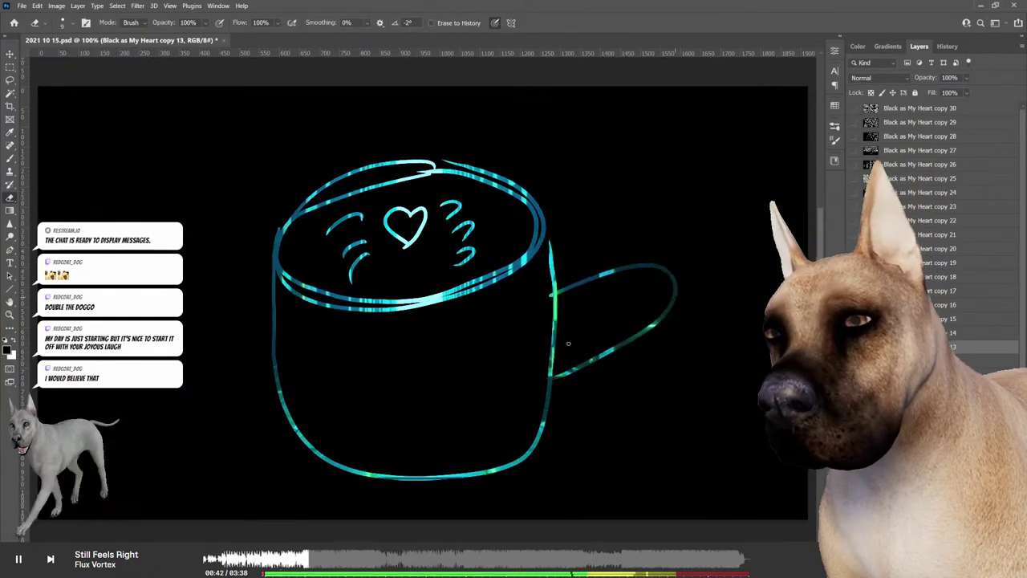
drag(321, 454, 416, 463)
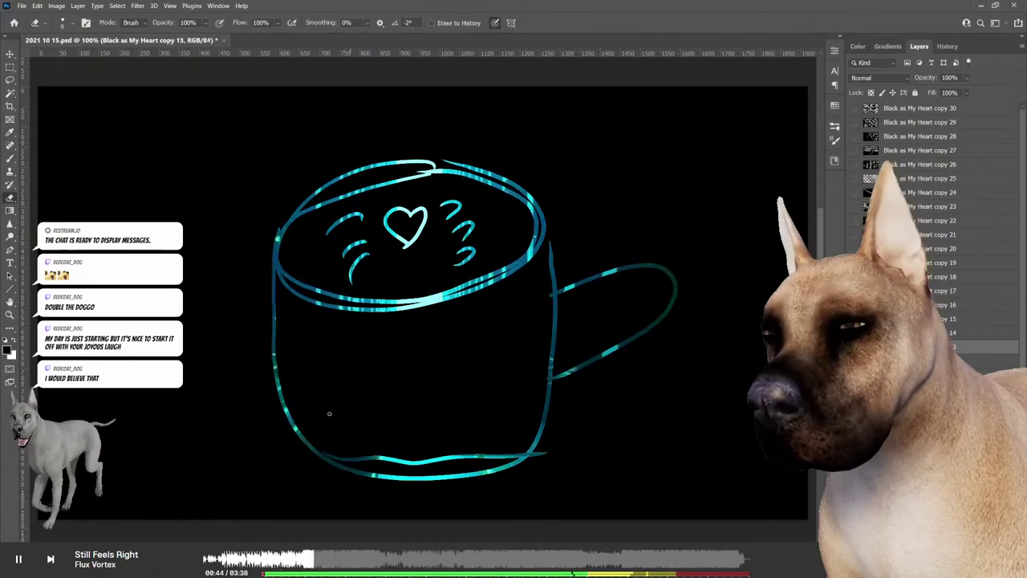
drag(329, 413, 525, 443)
mouse_move(337, 399)
mouse_down()
mouse_move(505, 418)
mouse_move(546, 371)
mouse_up()
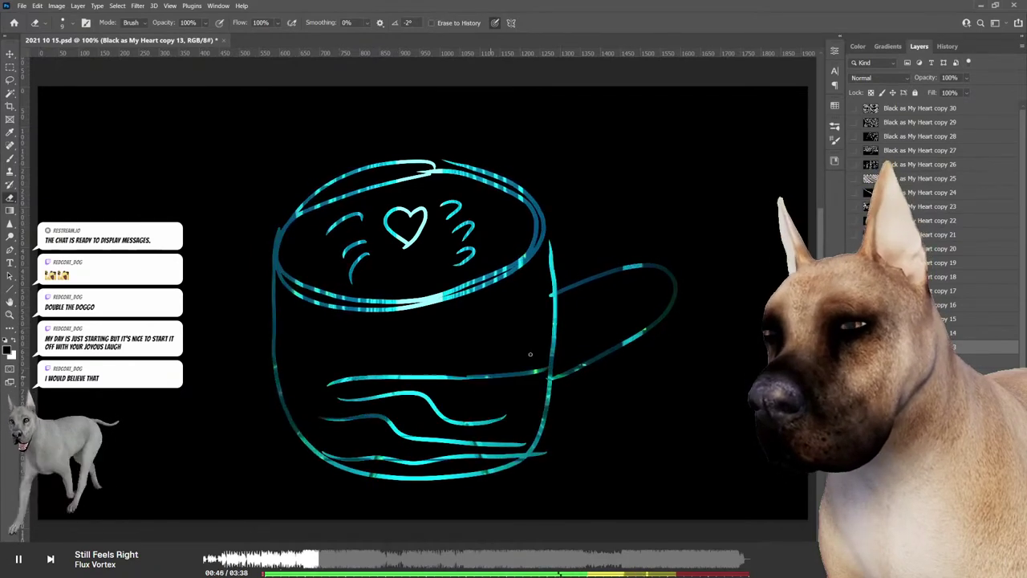
drag(311, 370, 445, 338)
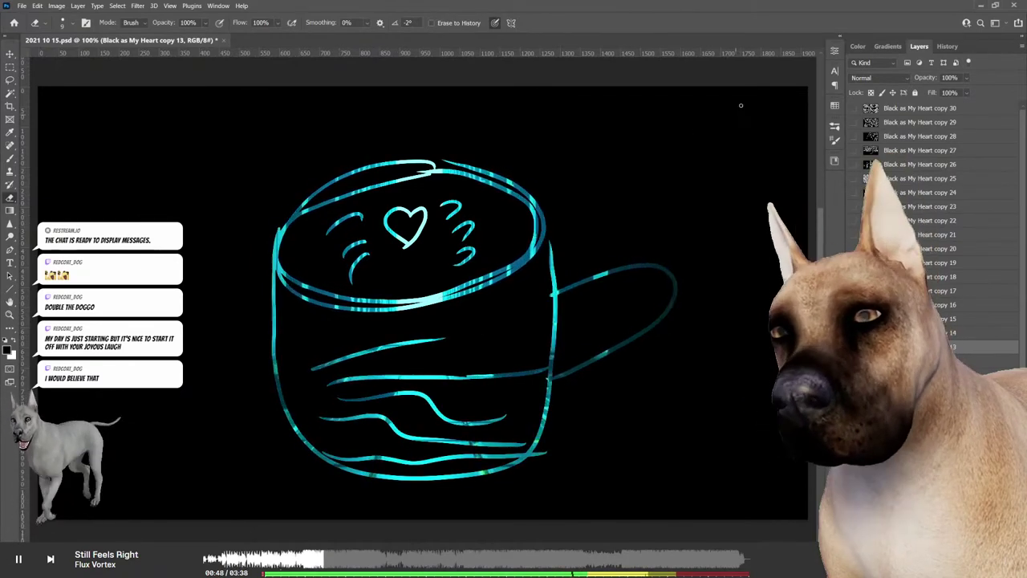
Outline a second mug to the right, with foam swirls around its heart, an inner rim and a base line
drag(741, 105, 604, 221)
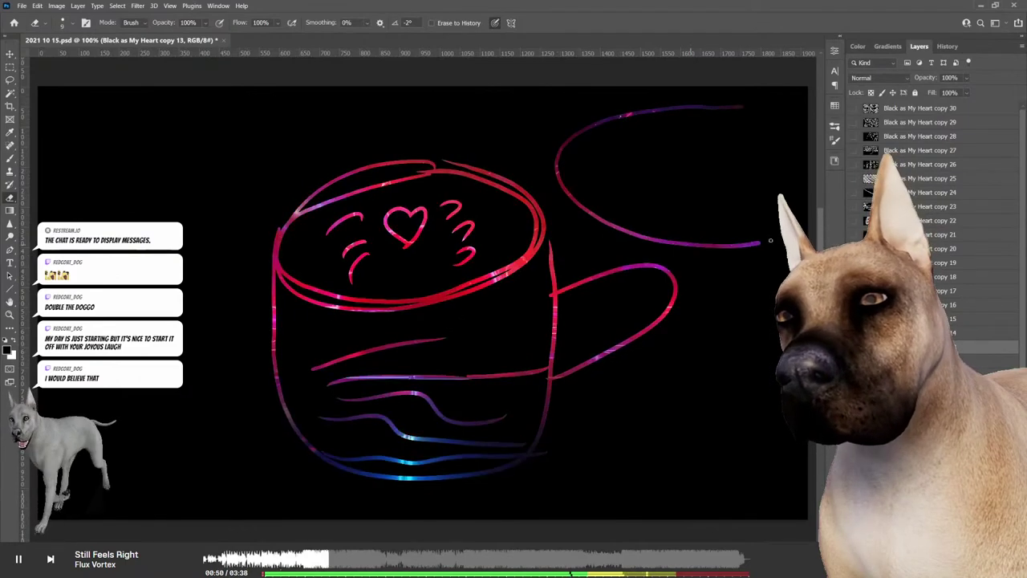
drag(770, 240, 784, 136)
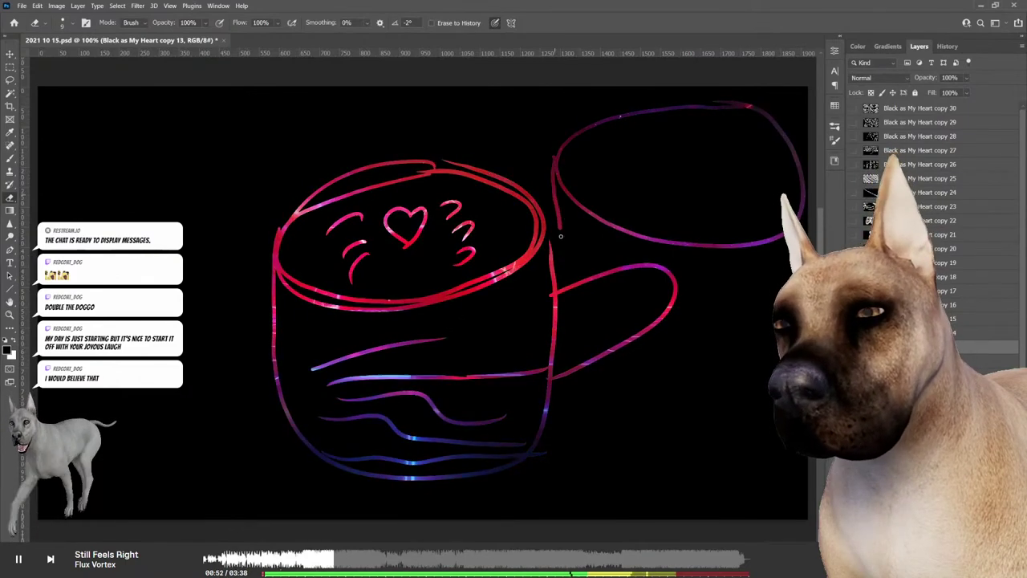
drag(739, 452, 782, 401)
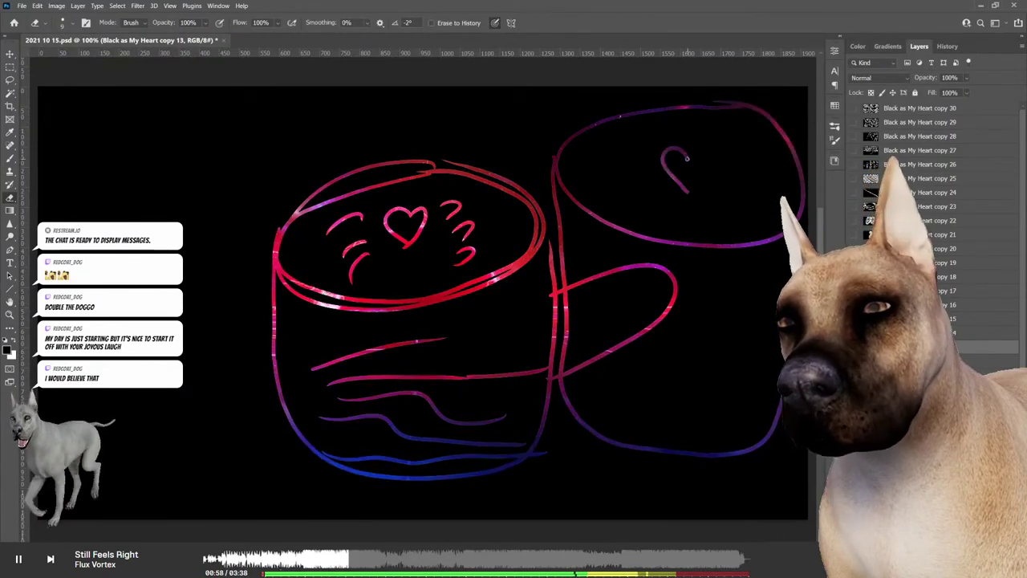
mouse_move(720, 151)
mouse_down()
mouse_move(750, 158)
mouse_move(748, 169)
mouse_up()
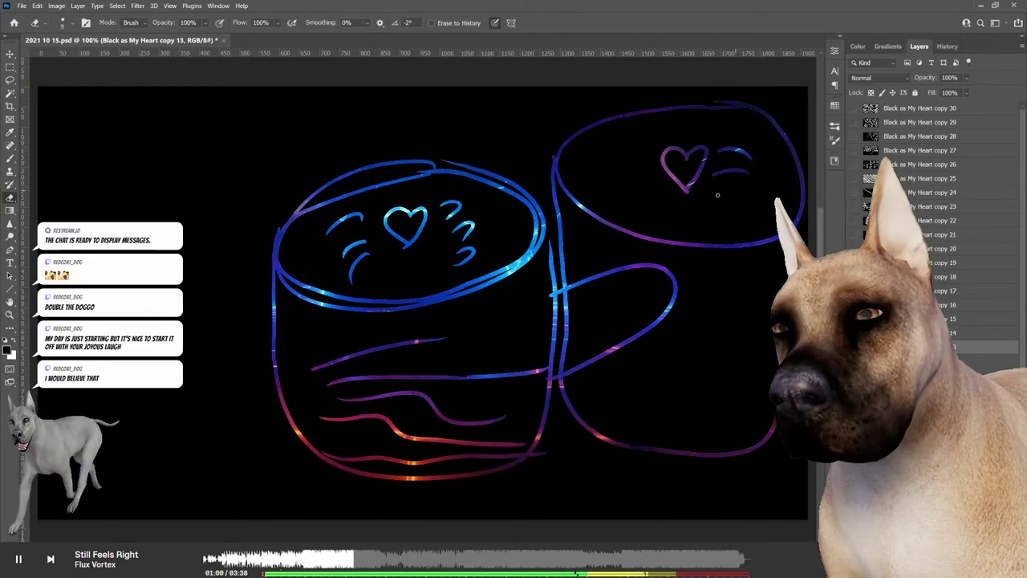
drag(600, 170, 636, 158)
drag(614, 194, 646, 175)
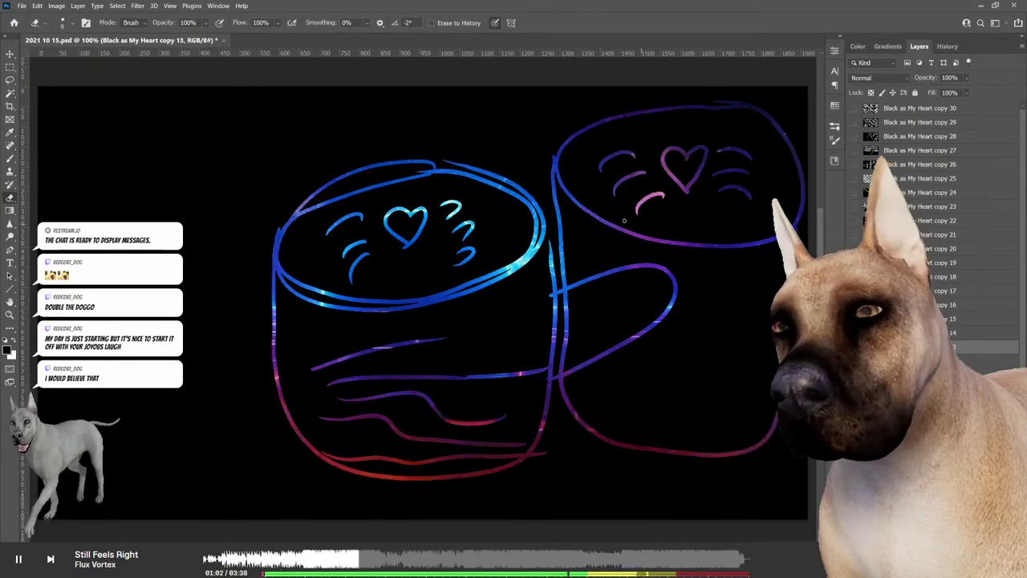
mouse_move(737, 121)
mouse_down()
mouse_move(712, 235)
mouse_move(763, 183)
mouse_up()
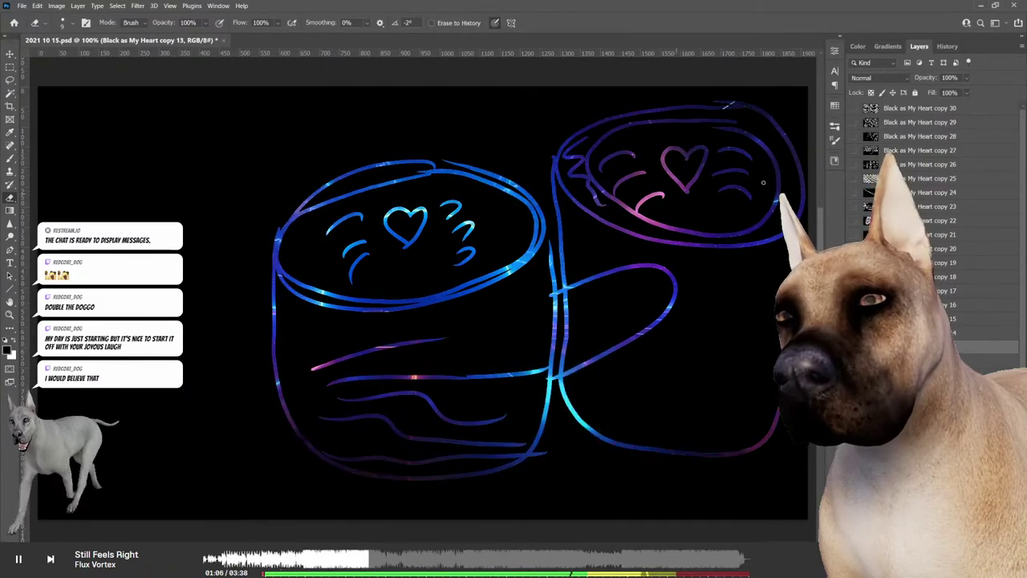
drag(723, 429, 634, 432)
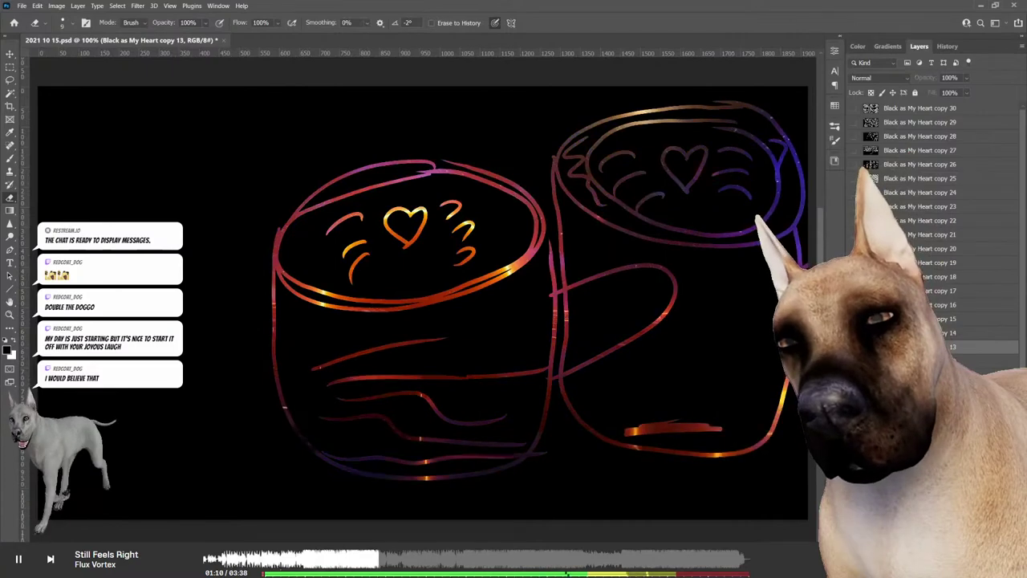
On the next layer, draw a mug's rim ellipse, left side and right-hand handle
key(Delete)
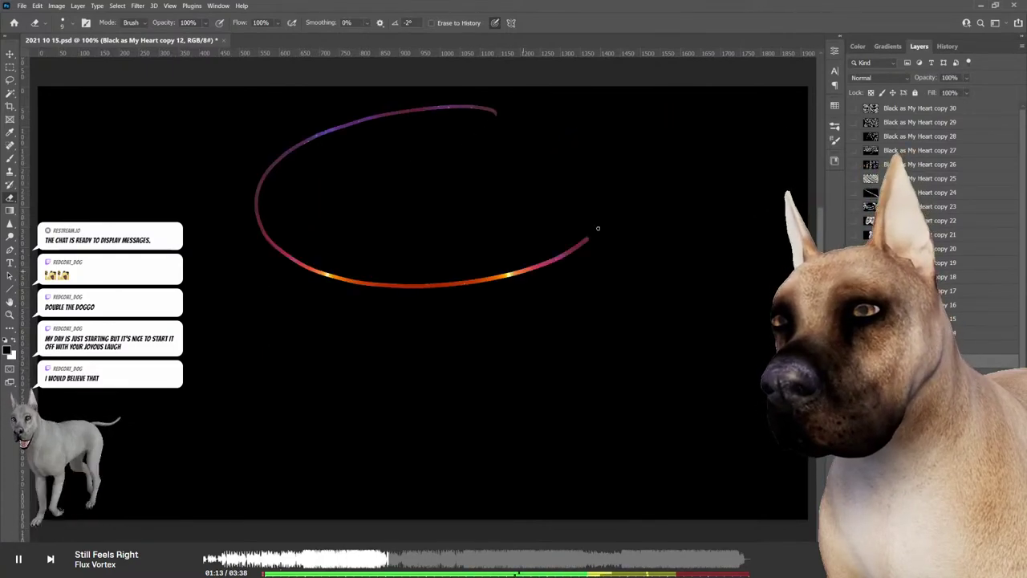
drag(598, 228, 496, 109)
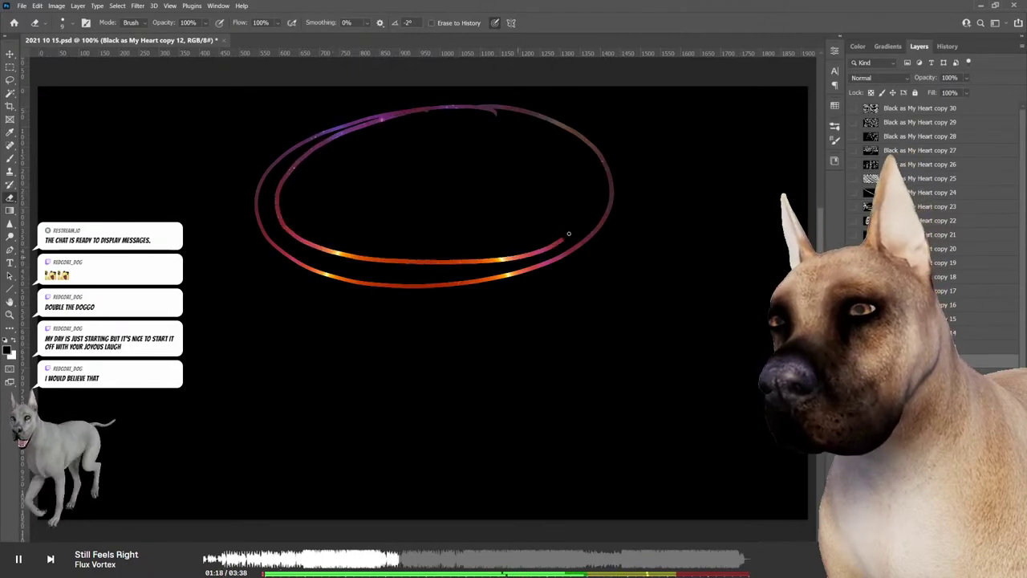
mouse_move(517, 115)
mouse_down()
mouse_move(257, 305)
mouse_move(305, 464)
mouse_move(471, 516)
mouse_move(631, 482)
mouse_move(612, 147)
mouse_up()
mouse_move(634, 329)
mouse_down()
mouse_move(755, 244)
mouse_move(642, 401)
mouse_move(763, 255)
mouse_move(642, 397)
mouse_up()
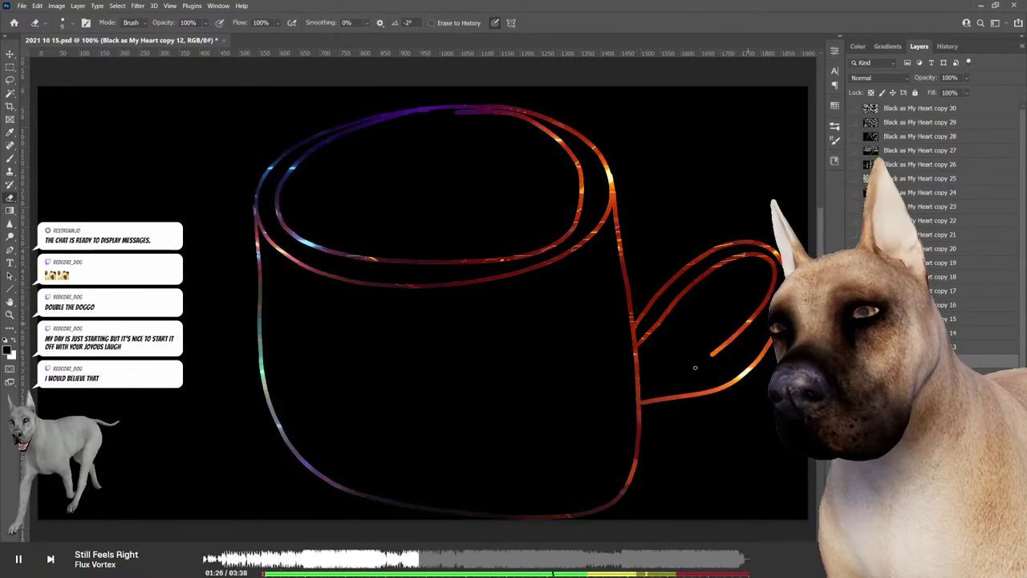
Add a heart with swirls on both sides to the foam, plus a loop along the cup bottom
mouse_move(432, 166)
mouse_down()
mouse_move(411, 196)
mouse_move(437, 211)
mouse_up()
drag(470, 166, 520, 166)
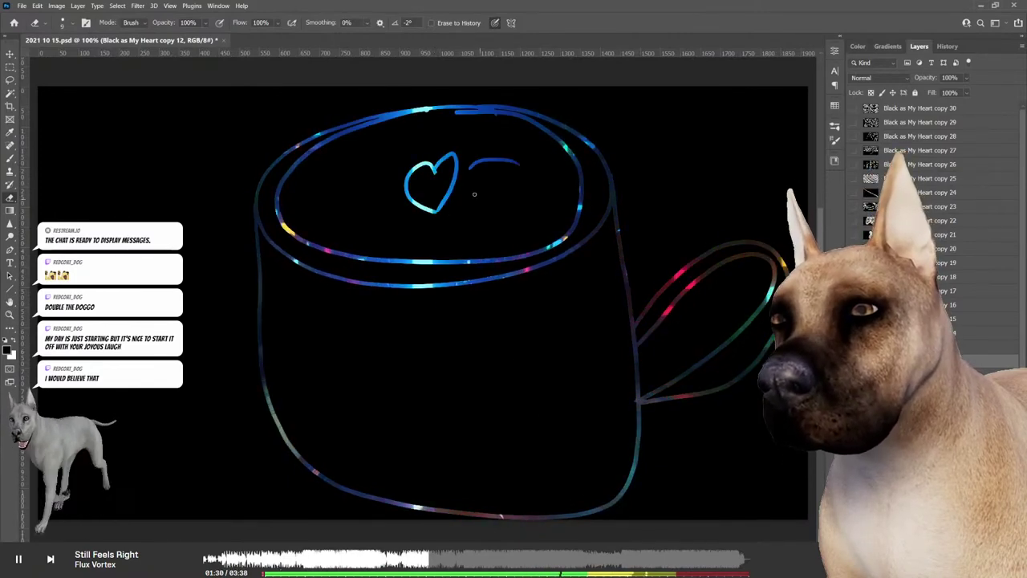
mouse_move(472, 191)
mouse_down()
mouse_move(512, 189)
mouse_move(520, 207)
mouse_up()
mouse_move(382, 166)
mouse_down()
mouse_move(333, 189)
mouse_move(359, 228)
mouse_up()
mouse_move(331, 455)
mouse_down()
mouse_move(596, 463)
mouse_move(365, 480)
mouse_up()
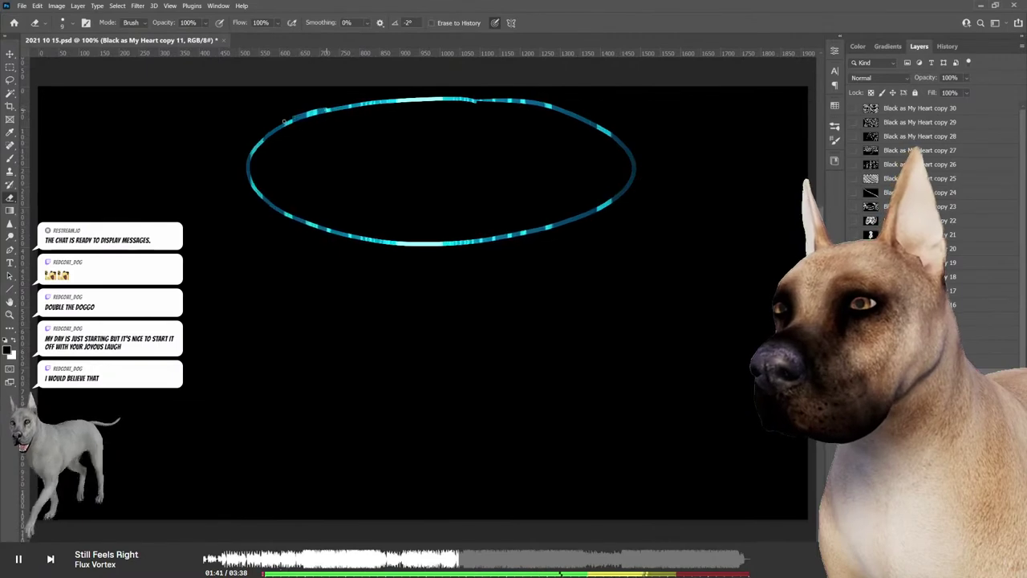
Add a larger outer rim ellipse, the handle's lower part and a latte-art stroke in the foam
mouse_move(253, 268)
mouse_down()
mouse_move(214, 217)
mouse_move(704, 407)
mouse_move(715, 331)
mouse_up()
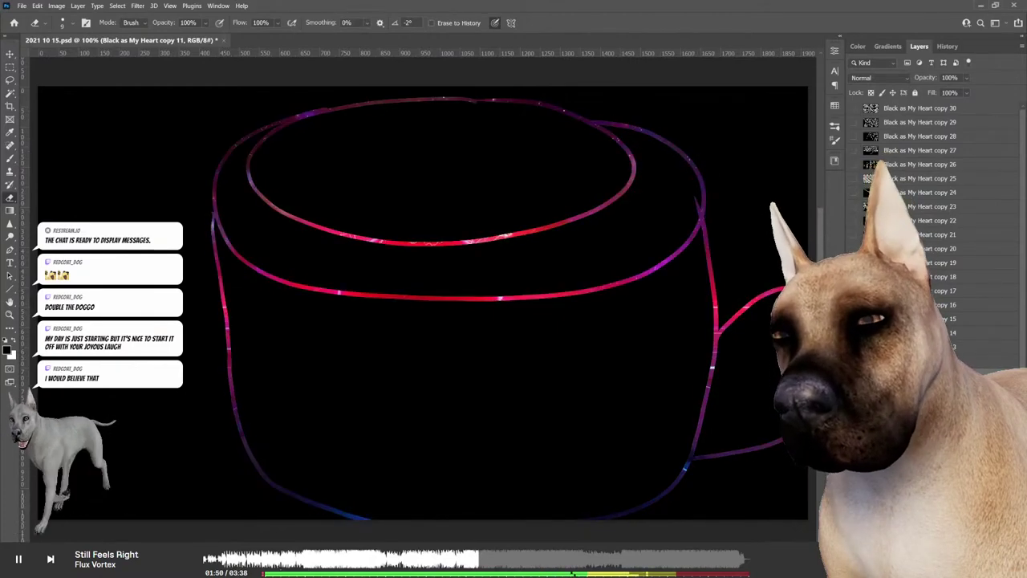
drag(770, 441, 693, 458)
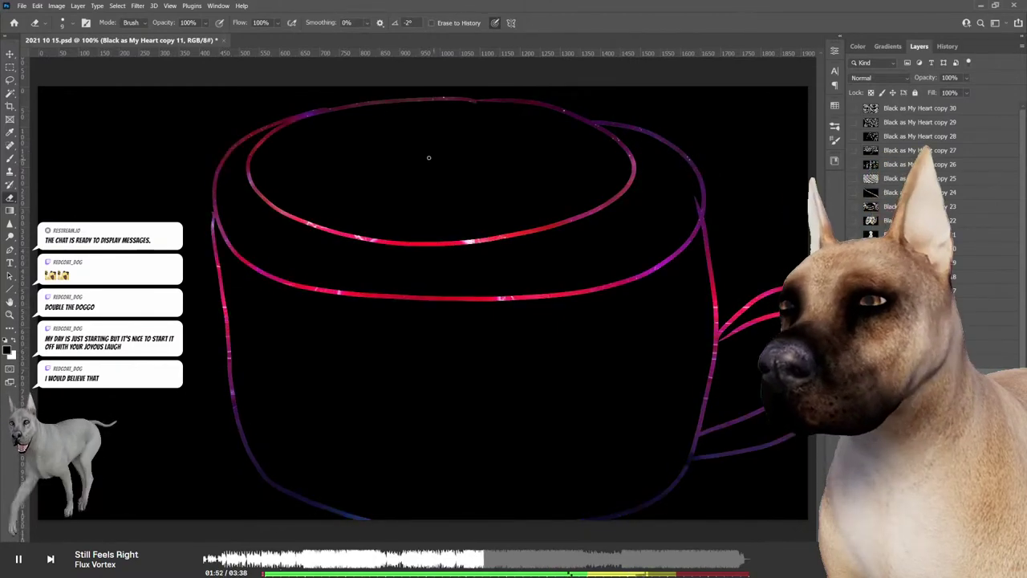
drag(431, 153, 432, 194)
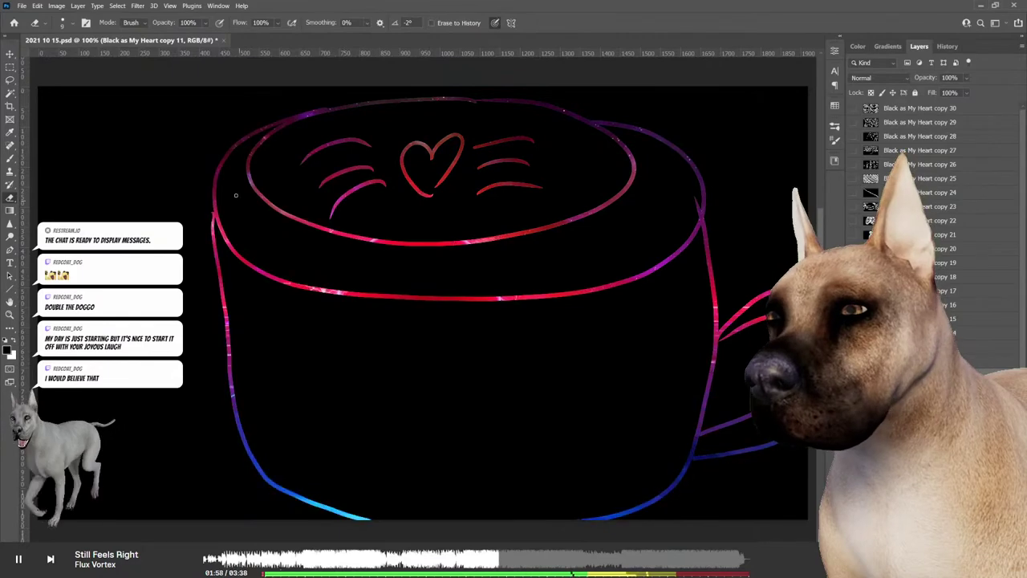
Draw a wavy drip line below the foam and scribble swirls along the cup's bottom
drag(273, 229, 546, 261)
drag(630, 229, 682, 171)
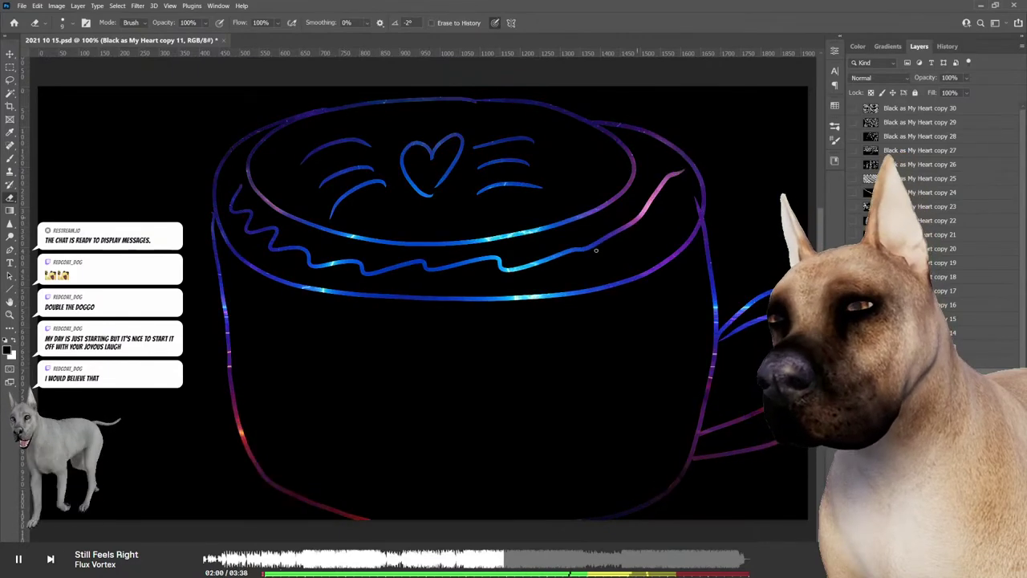
drag(353, 486, 319, 437)
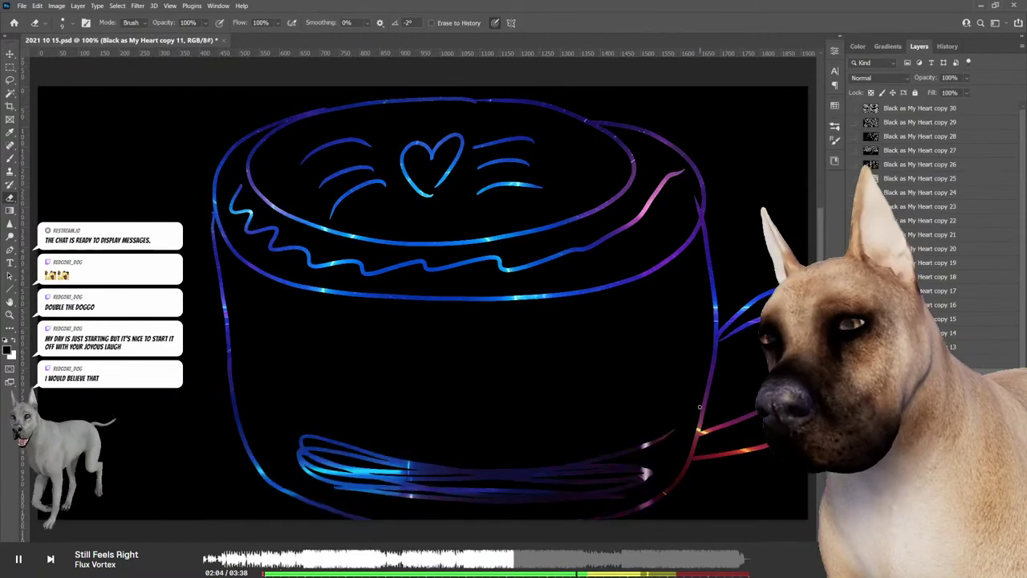
drag(610, 518, 699, 407)
On layer copy 10, add a foam line left of the heart, the rounded cup body and bottom scribbles
key(alt+bracketleft)
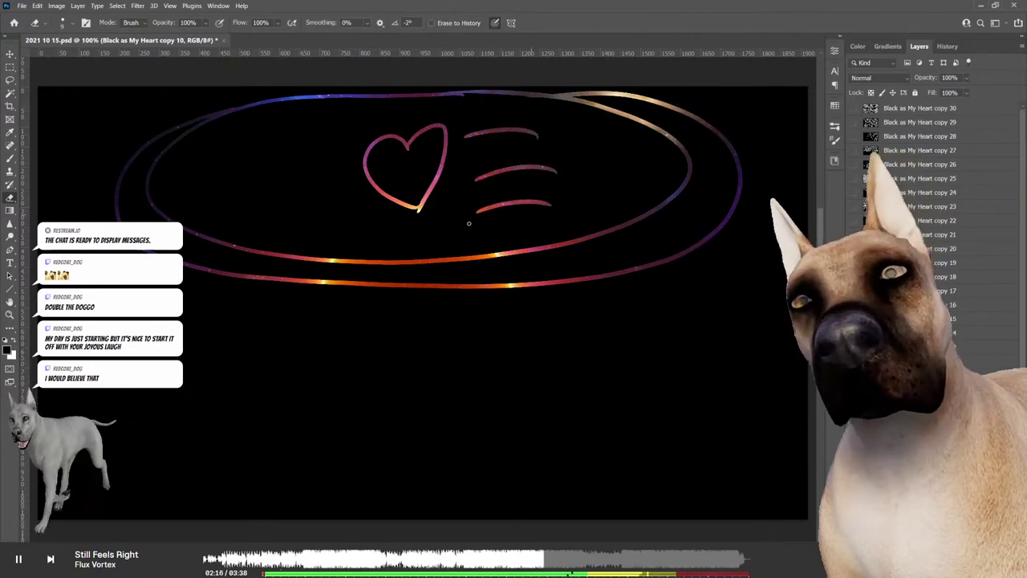
drag(213, 183, 313, 146)
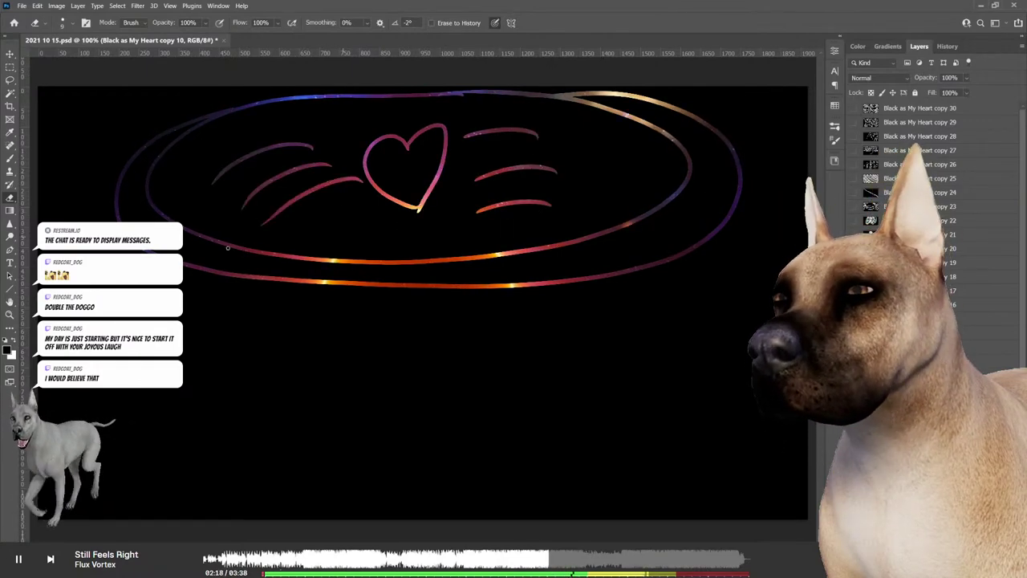
mouse_move(131, 389)
mouse_down()
mouse_move(741, 379)
mouse_move(743, 210)
mouse_up()
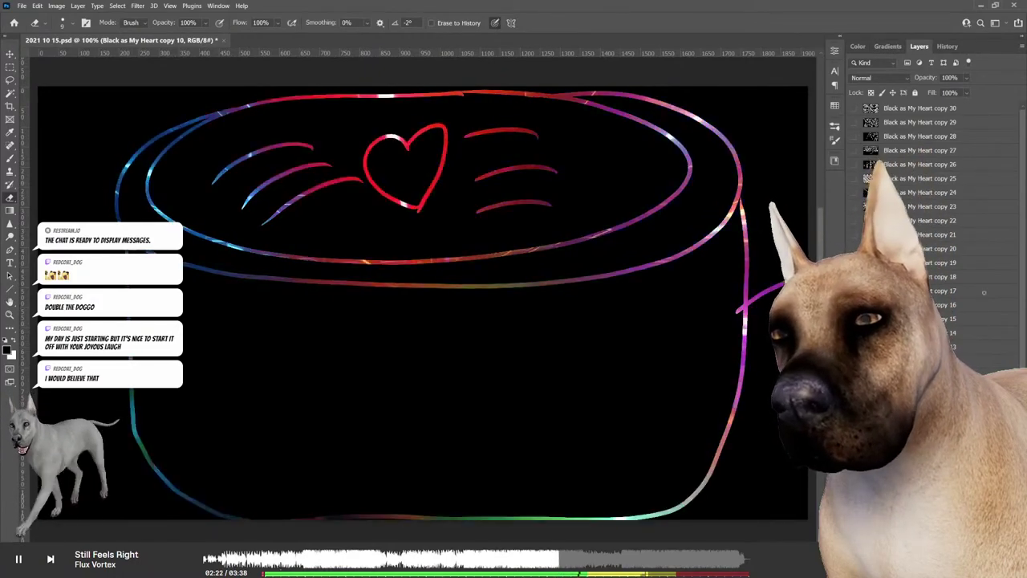
drag(655, 502, 275, 495)
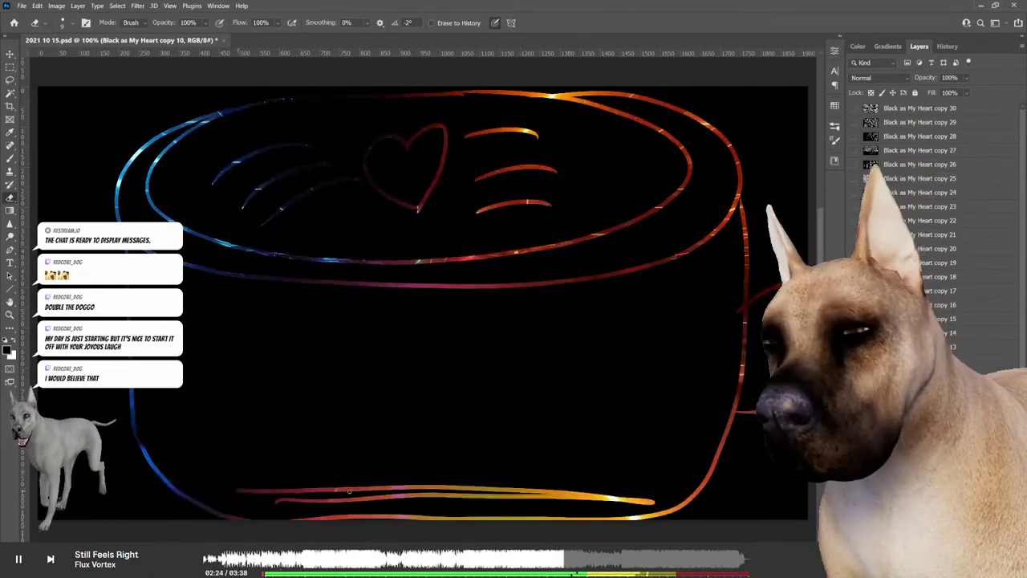
drag(629, 491, 351, 480)
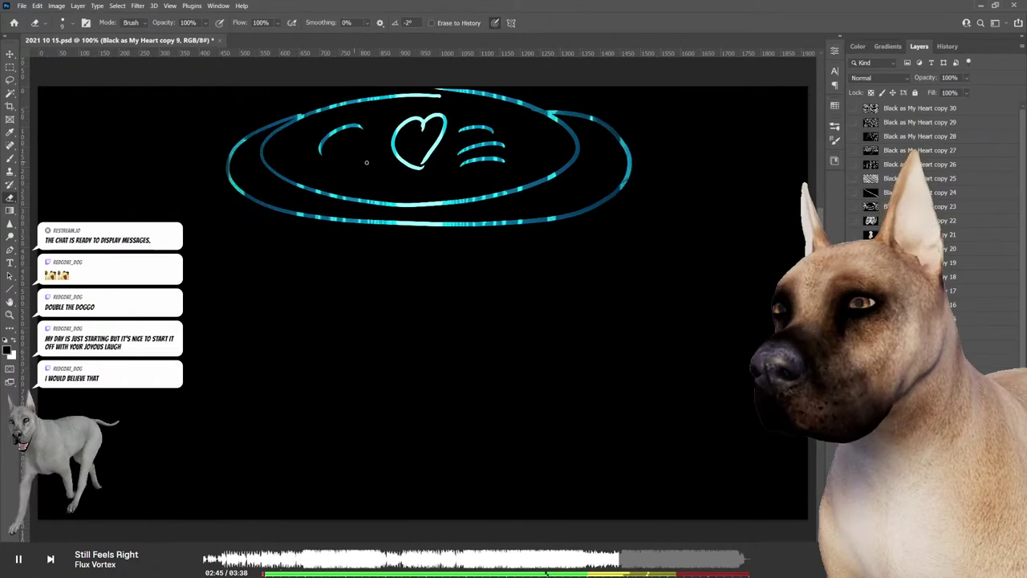
On layer copy 9, draw the mug's cylinder sides, multi-stroke handle and base scribbles
mouse_move(233, 181)
mouse_down()
mouse_move(225, 241)
mouse_move(264, 468)
mouse_move(477, 509)
mouse_move(654, 433)
mouse_move(638, 157)
mouse_up()
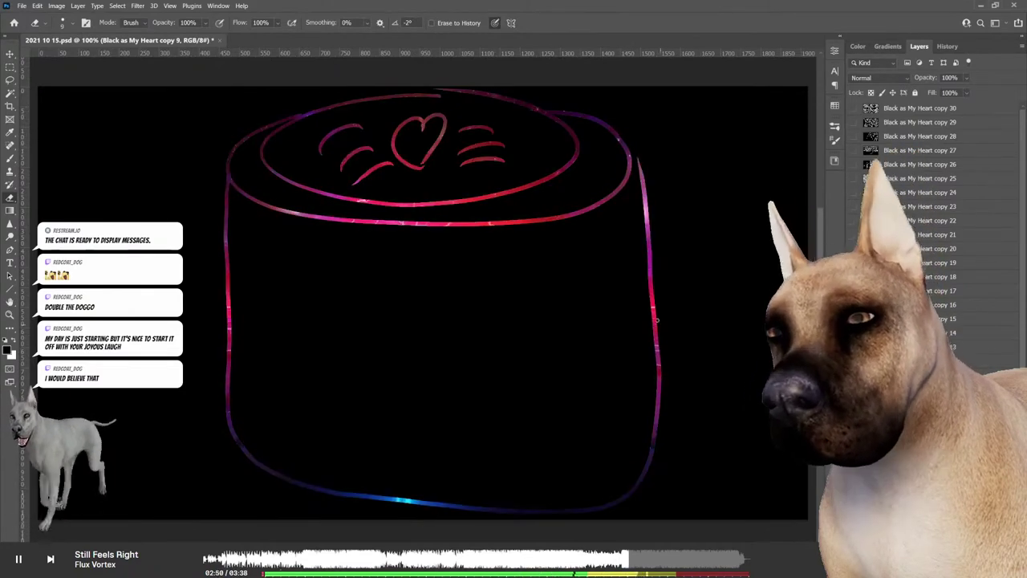
drag(656, 319, 787, 264)
drag(656, 347, 791, 291)
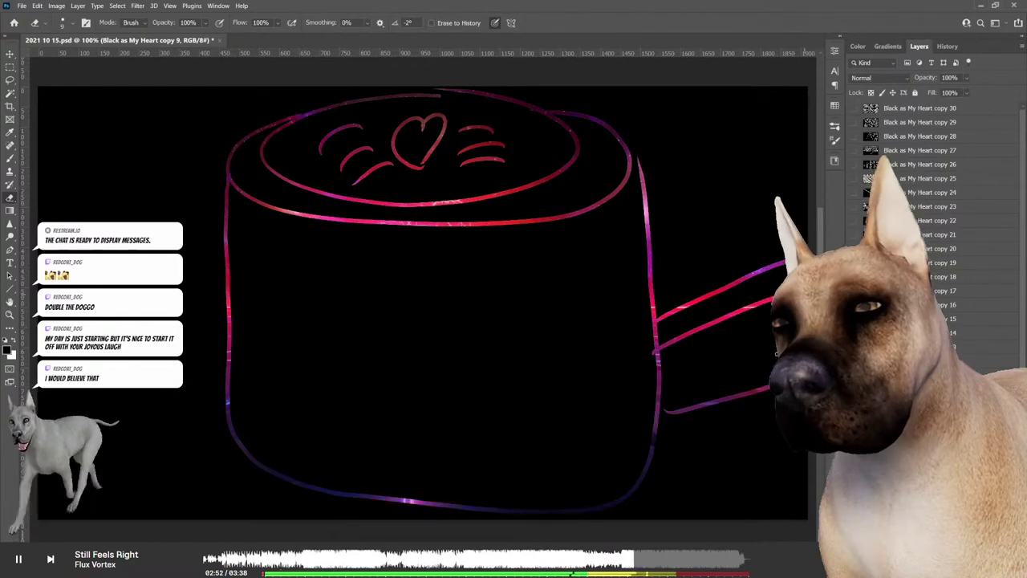
drag(648, 394, 767, 365)
drag(665, 412, 767, 389)
mouse_move(320, 472)
mouse_down()
mouse_move(562, 469)
mouse_move(309, 478)
mouse_move(581, 486)
mouse_up()
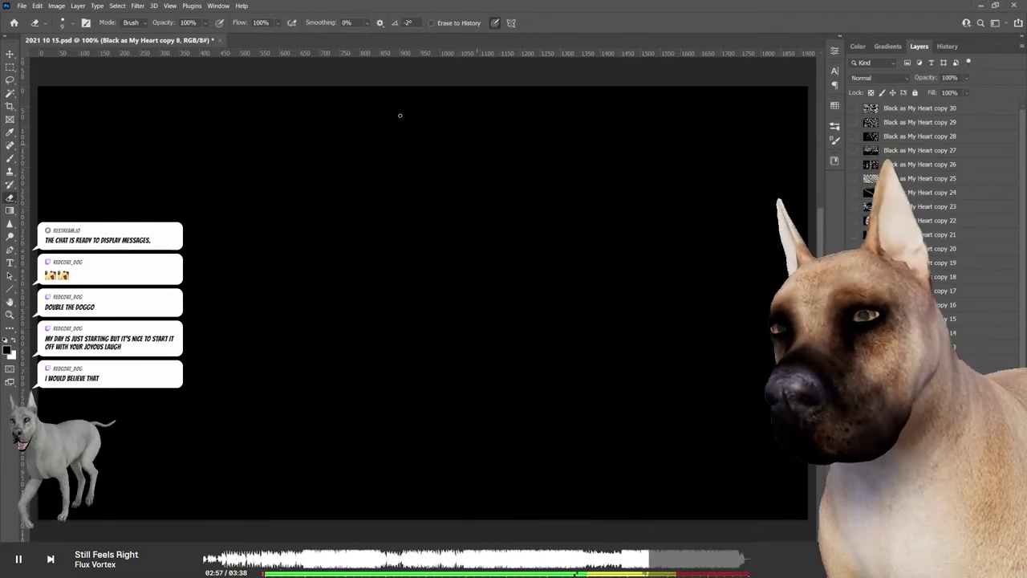
On layer copy 8, draw the cup rim, a foam line, a heart and curved foam lines beside it
drag(437, 101, 384, 100)
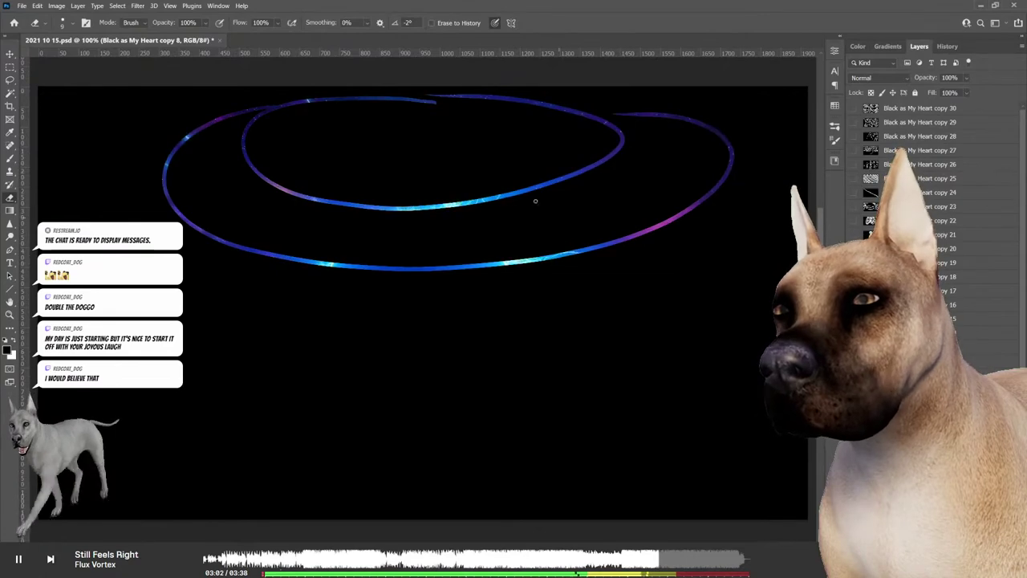
mouse_move(216, 138)
mouse_down()
mouse_move(277, 228)
mouse_move(417, 237)
mouse_move(658, 156)
mouse_move(710, 160)
mouse_up()
mouse_move(421, 140)
mouse_down()
mouse_move(423, 163)
mouse_move(455, 145)
mouse_move(515, 148)
mouse_move(507, 166)
mouse_up()
drag(346, 121, 301, 157)
drag(369, 141, 333, 171)
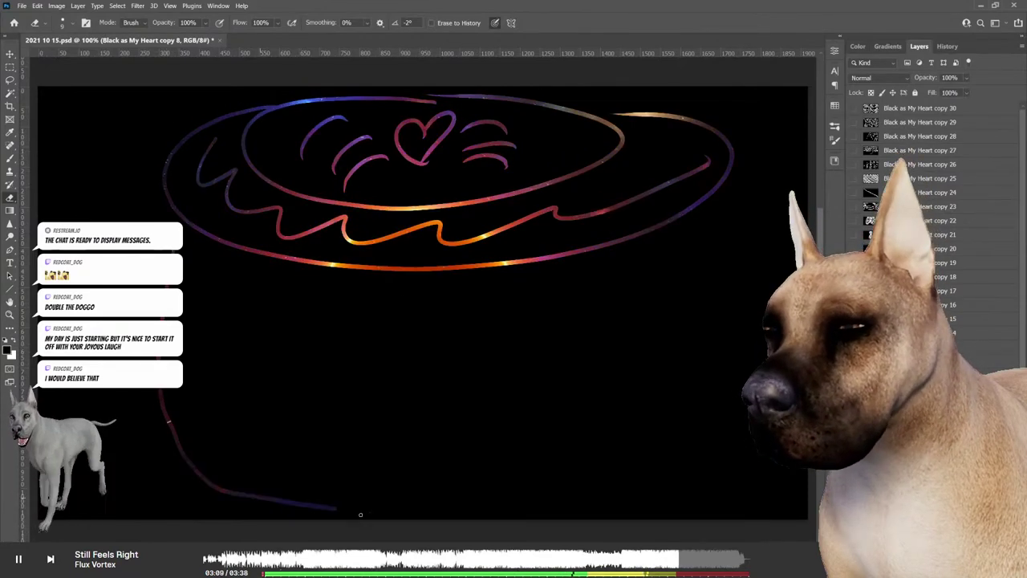
Add the cup's right side, a three-line handle and a looped oval base, then clear the layer
drag(647, 516, 719, 199)
drag(692, 315, 780, 281)
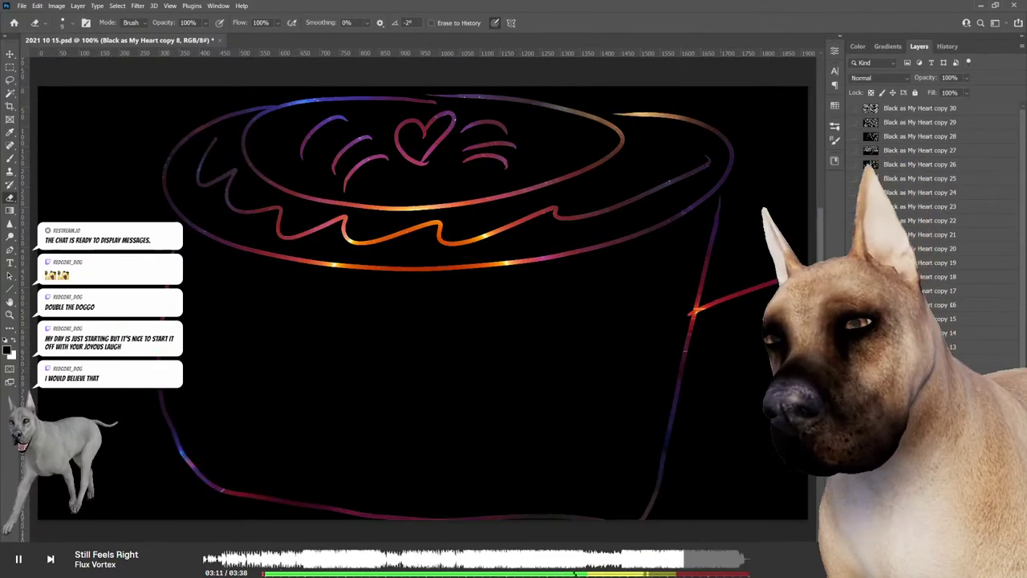
drag(679, 433, 774, 423)
drag(682, 376, 774, 327)
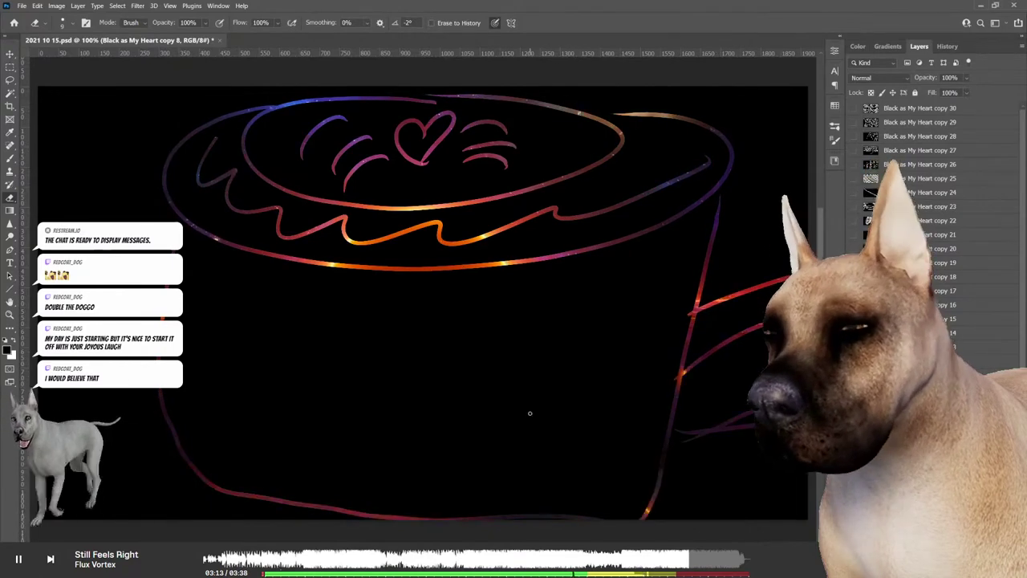
drag(557, 497, 615, 483)
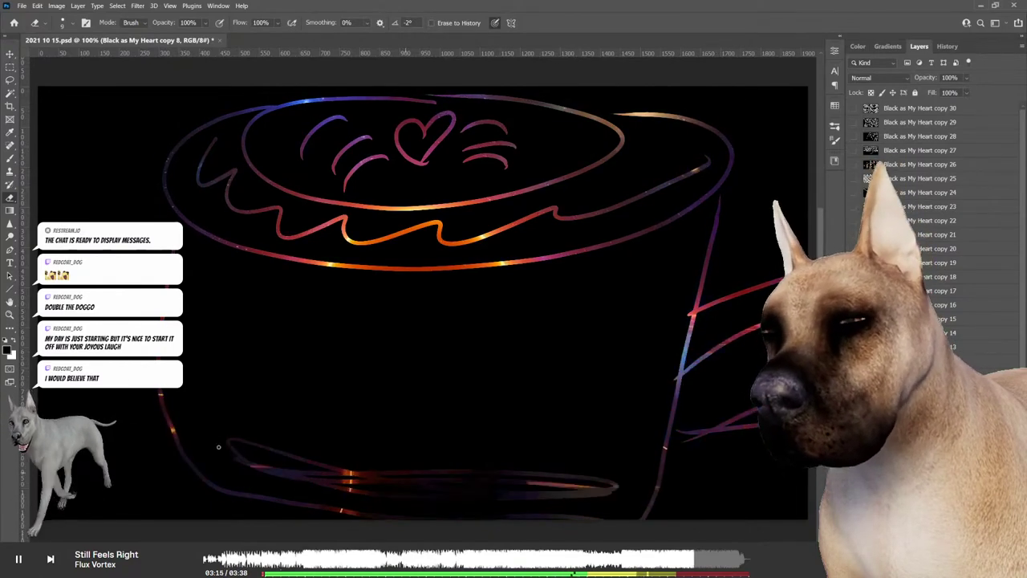
drag(616, 483, 298, 438)
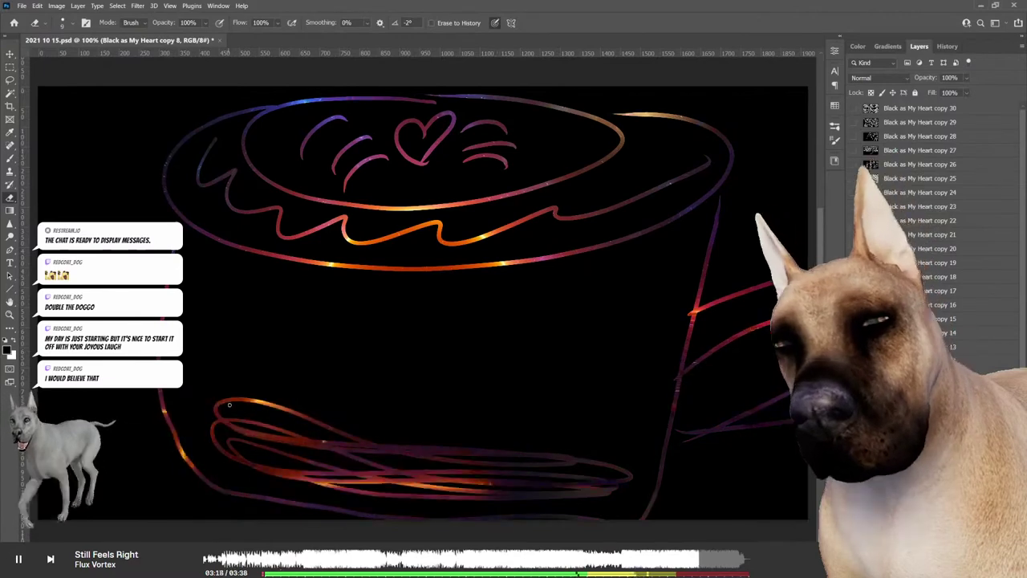
key(Delete)
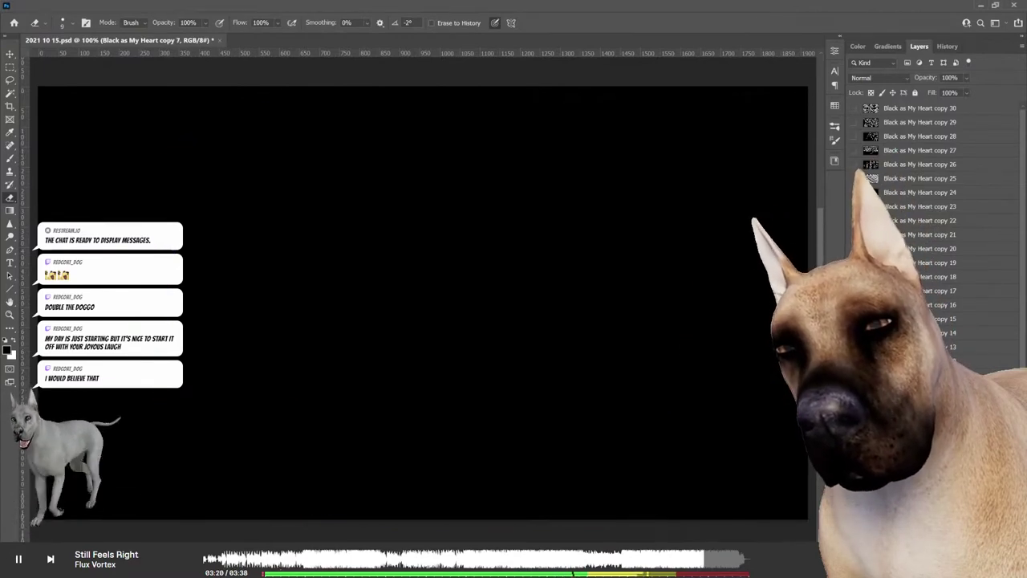
Paint a glowing mug with a double rim, a foam heart and dashes, body, bottom edge and handle
drag(452, 97, 253, 163)
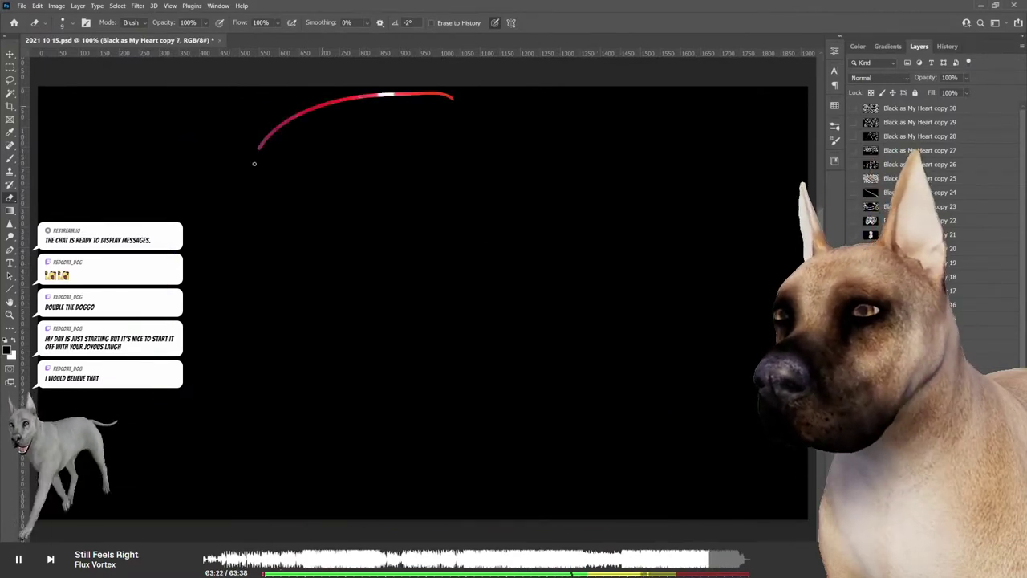
mouse_move(362, 103)
mouse_down()
mouse_move(522, 264)
mouse_move(437, 244)
mouse_up()
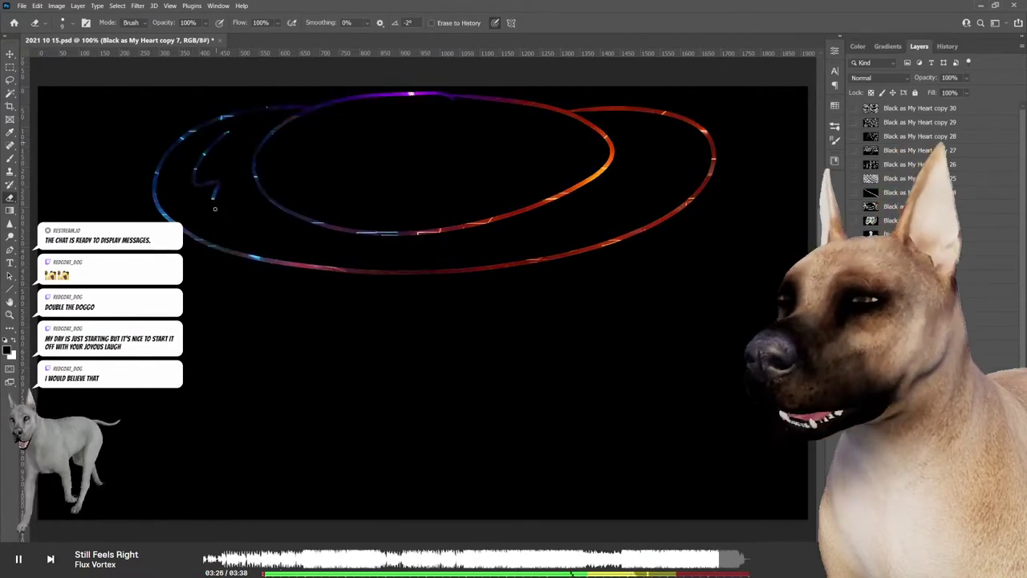
mouse_move(420, 141)
mouse_down()
mouse_move(419, 171)
mouse_move(422, 141)
mouse_move(514, 150)
mouse_up()
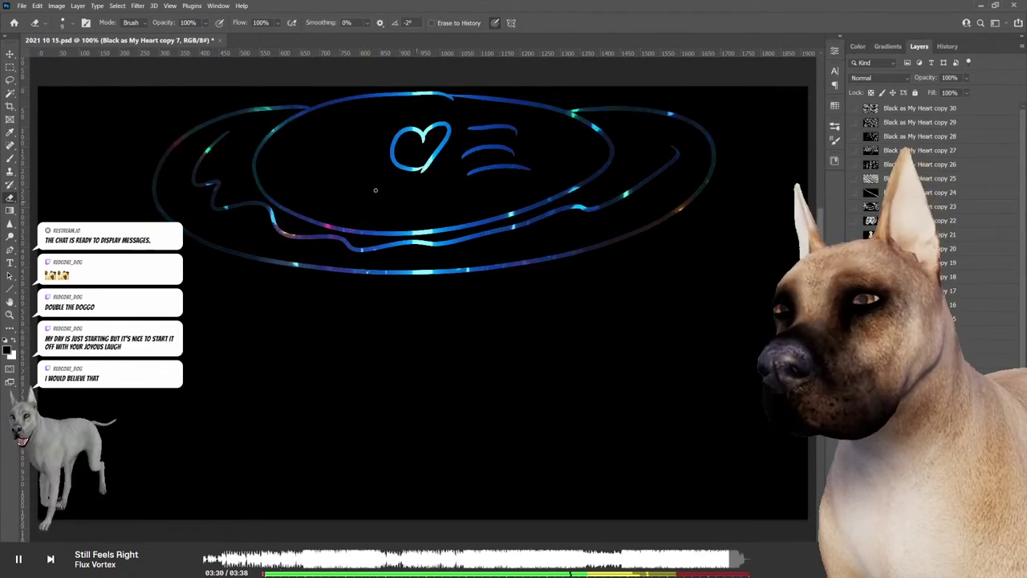
drag(374, 164, 318, 201)
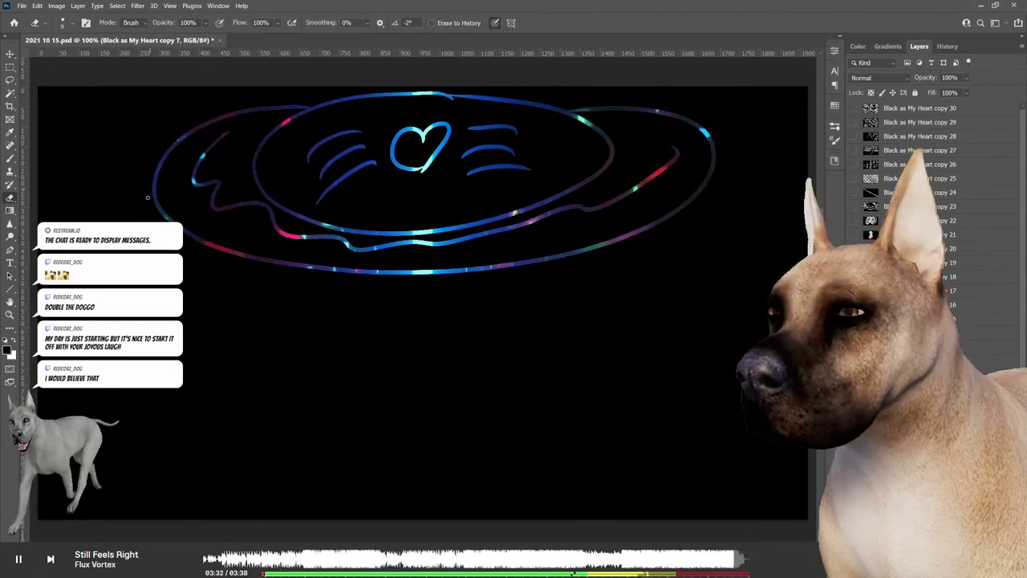
mouse_move(149, 189)
mouse_down()
mouse_move(412, 519)
mouse_move(674, 514)
mouse_move(722, 337)
mouse_move(721, 152)
mouse_up()
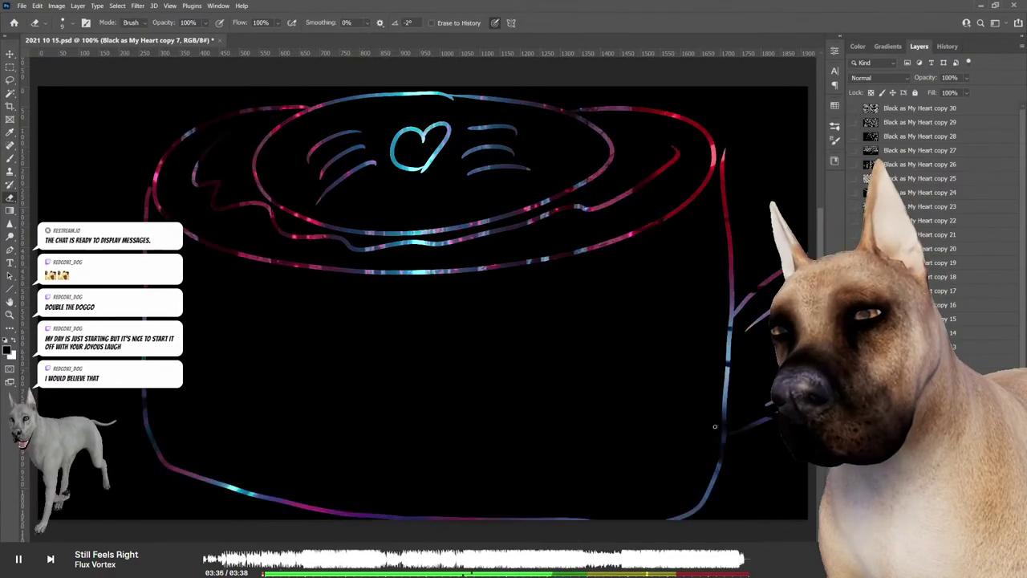
drag(653, 495, 275, 470)
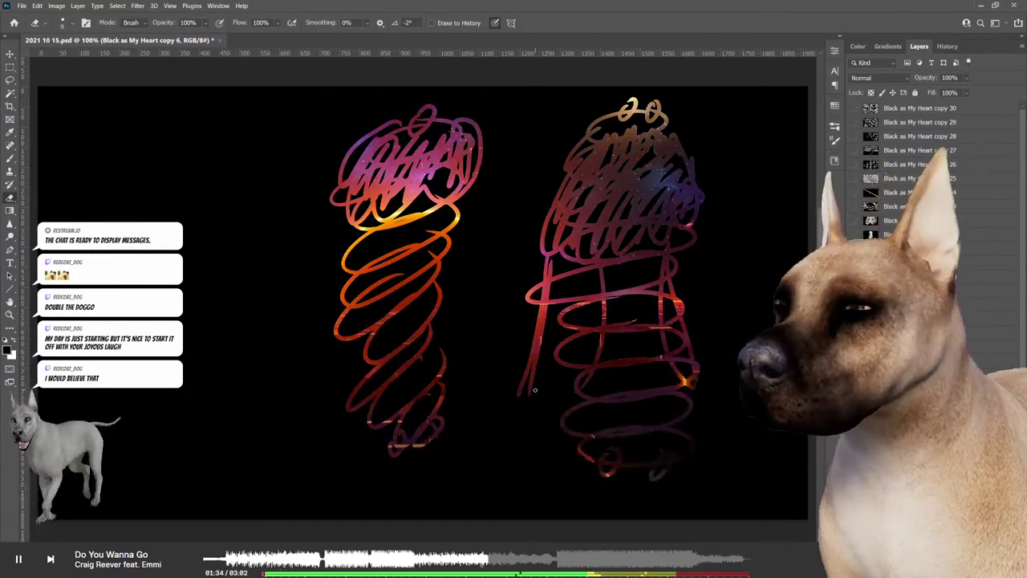
Add another scribbled gradient spiral to the sketch on layer copy 6
drag(187, 106, 141, 151)
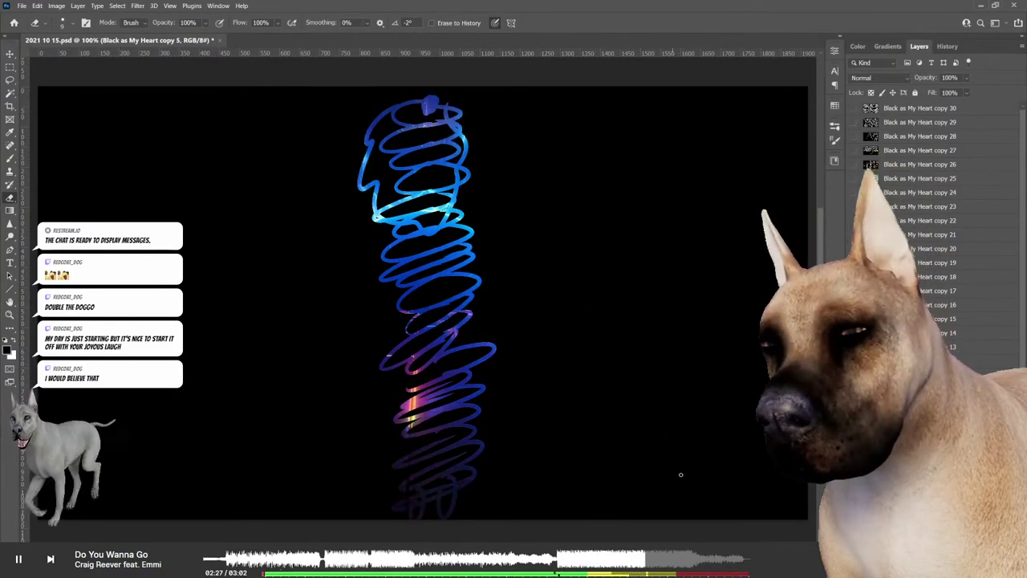
Extend the blue spiral scribble column on layer copy 5
drag(642, 478, 684, 466)
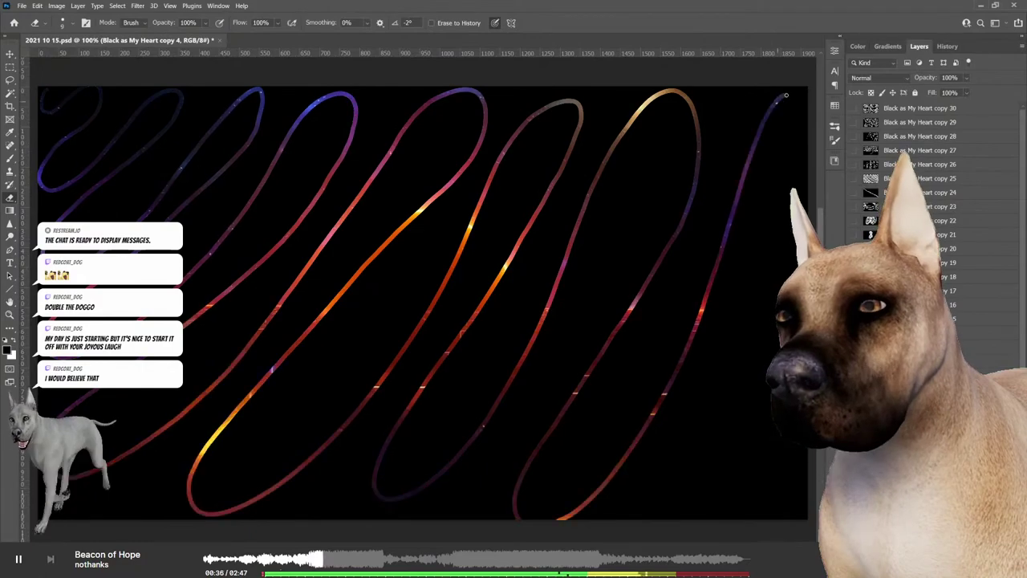
Sweep a large zigzag gradient loop across the canvas on layer copy 4
drag(785, 95, 780, 281)
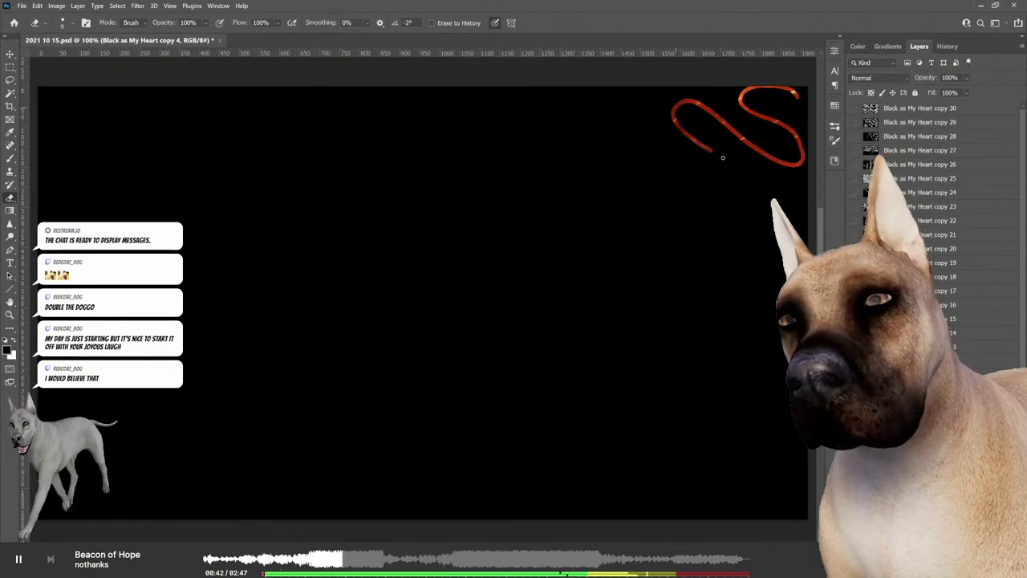
Brush three diagonal neon loops on the copy 4 layer, sweeping from top right toward the left
drag(617, 106, 690, 213)
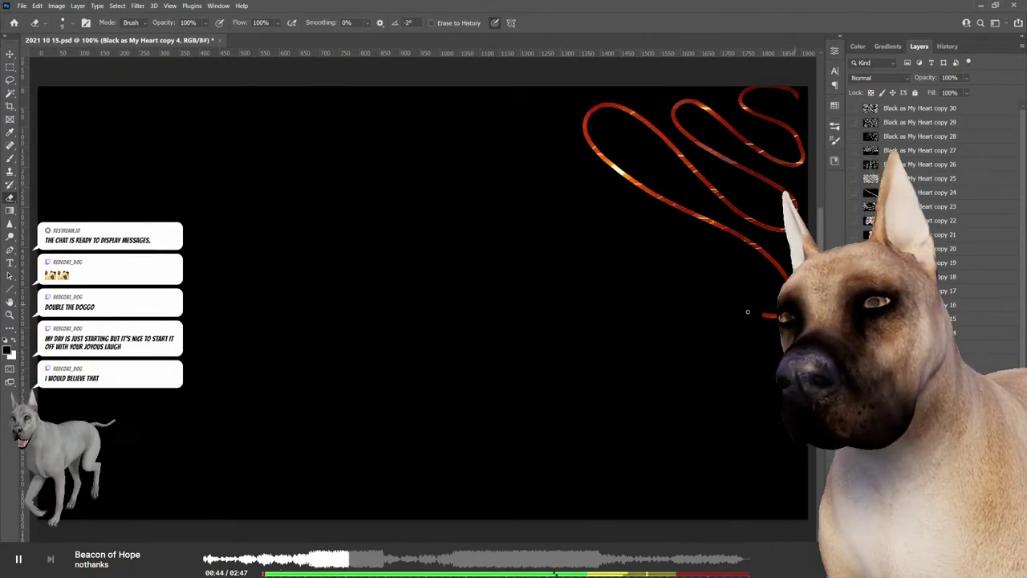
mouse_move(748, 311)
mouse_down()
mouse_move(505, 115)
mouse_move(637, 271)
mouse_up()
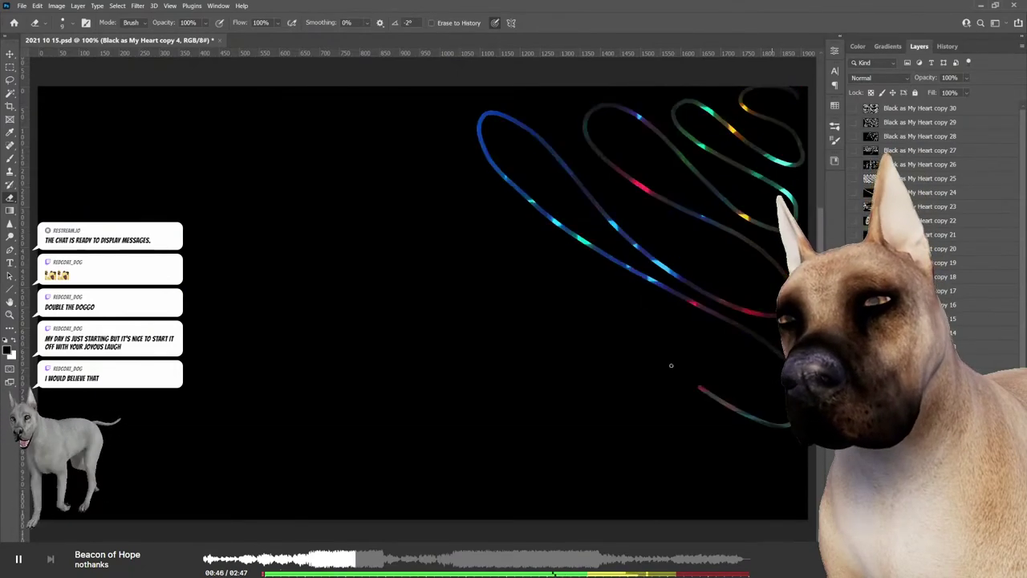
mouse_move(671, 366)
mouse_down()
mouse_move(377, 88)
mouse_move(331, 153)
mouse_move(766, 465)
mouse_move(545, 414)
mouse_move(289, 149)
mouse_move(190, 100)
mouse_move(401, 337)
mouse_move(610, 481)
mouse_move(514, 450)
mouse_move(153, 171)
mouse_up()
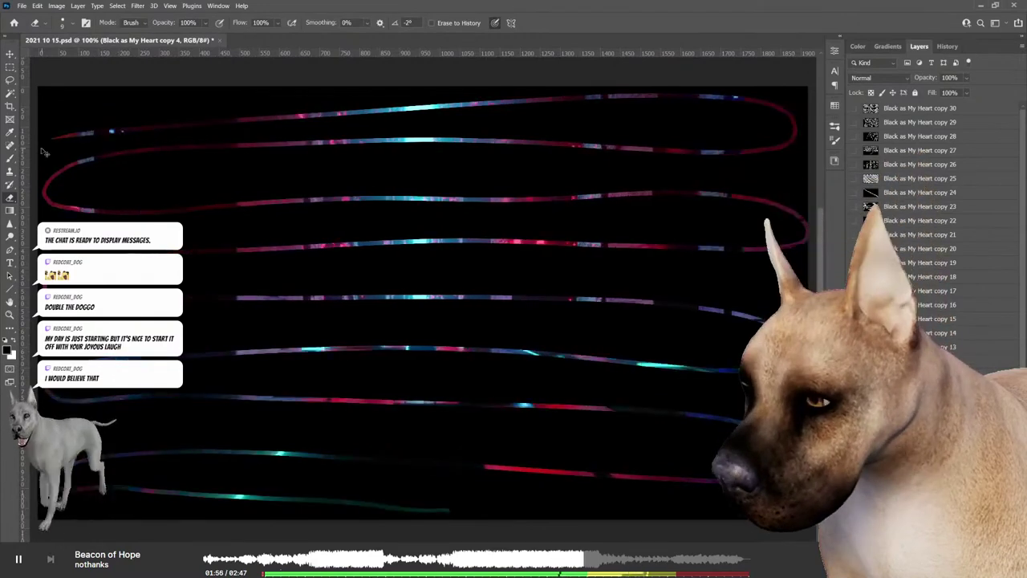
Undo the loops, paint a long serpentine stroke down the canvas, then undo it to retry
key(ctrl+z)
mouse_move(392, 107)
mouse_down()
mouse_move(711, 136)
mouse_move(62, 188)
mouse_move(243, 300)
mouse_move(763, 339)
mouse_move(406, 436)
mouse_move(754, 437)
mouse_move(722, 494)
mouse_move(100, 472)
mouse_up()
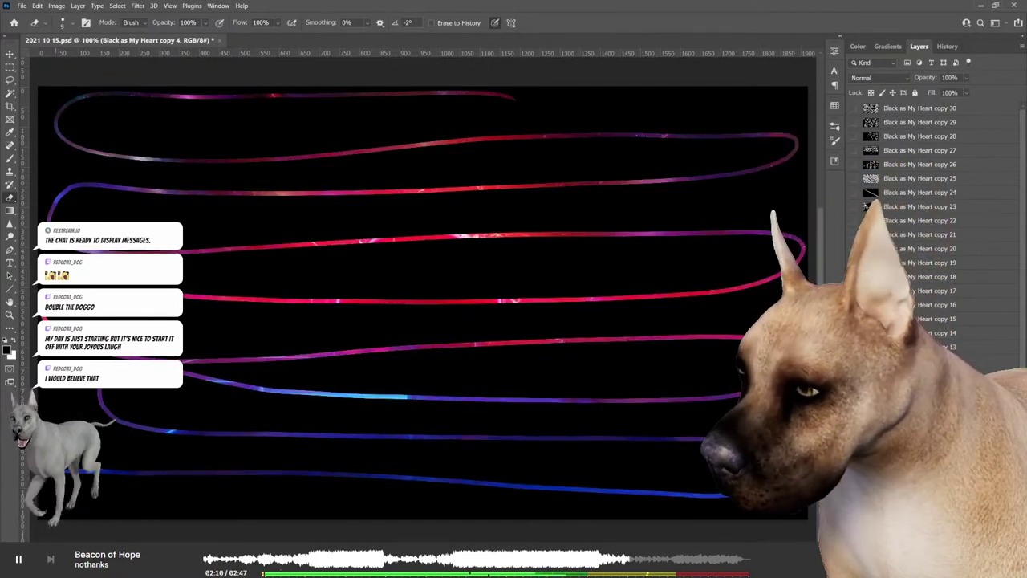
key(ctrl+z)
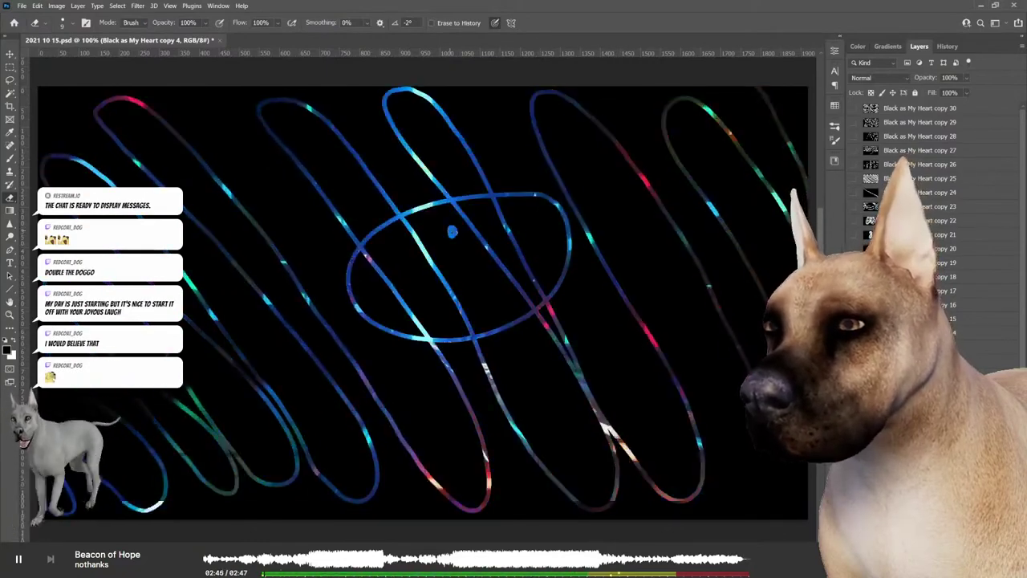
Paint a curved smile stroke inside the blue oval below the eyes
drag(446, 252, 502, 255)
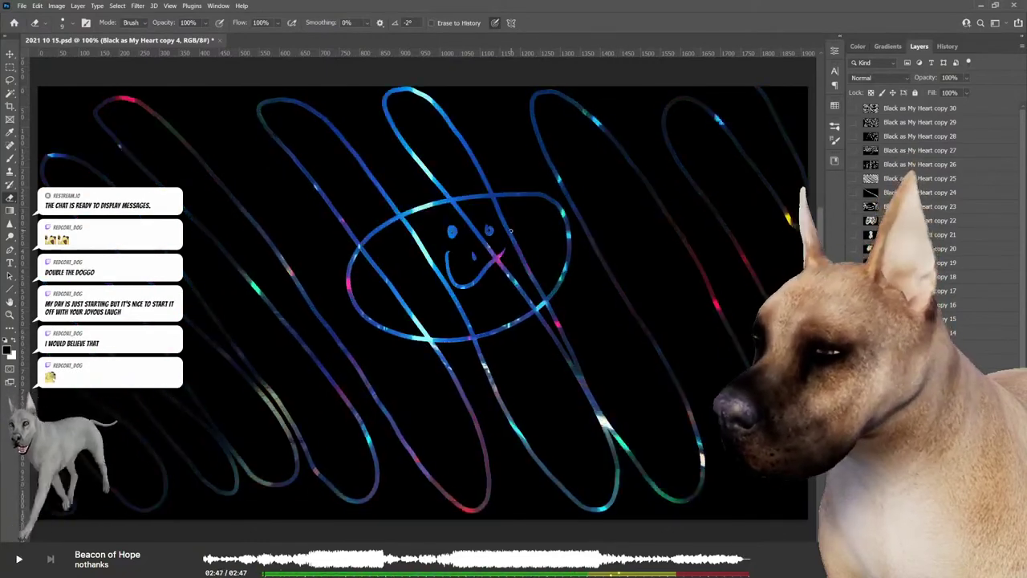